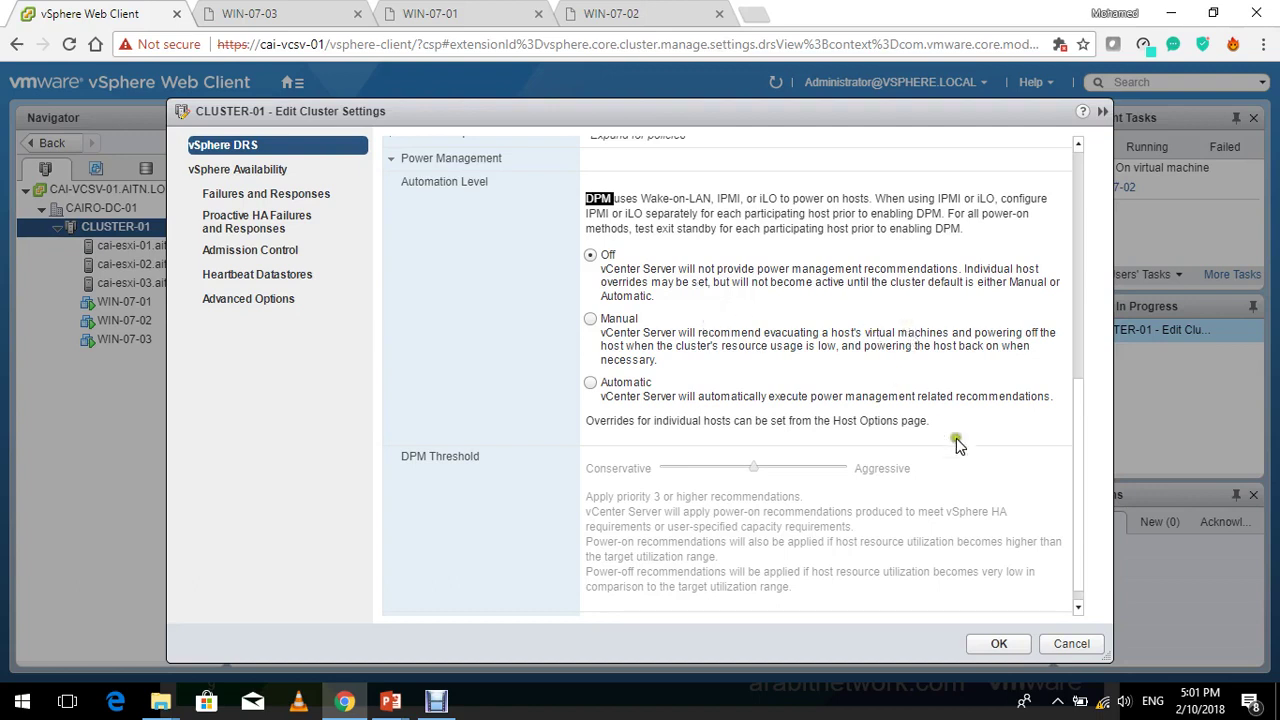
Step: Try to add a configuration parameter under the vSphere DRS advanced options of CLUSTER-01
scroll(850, 330, "down", 1)
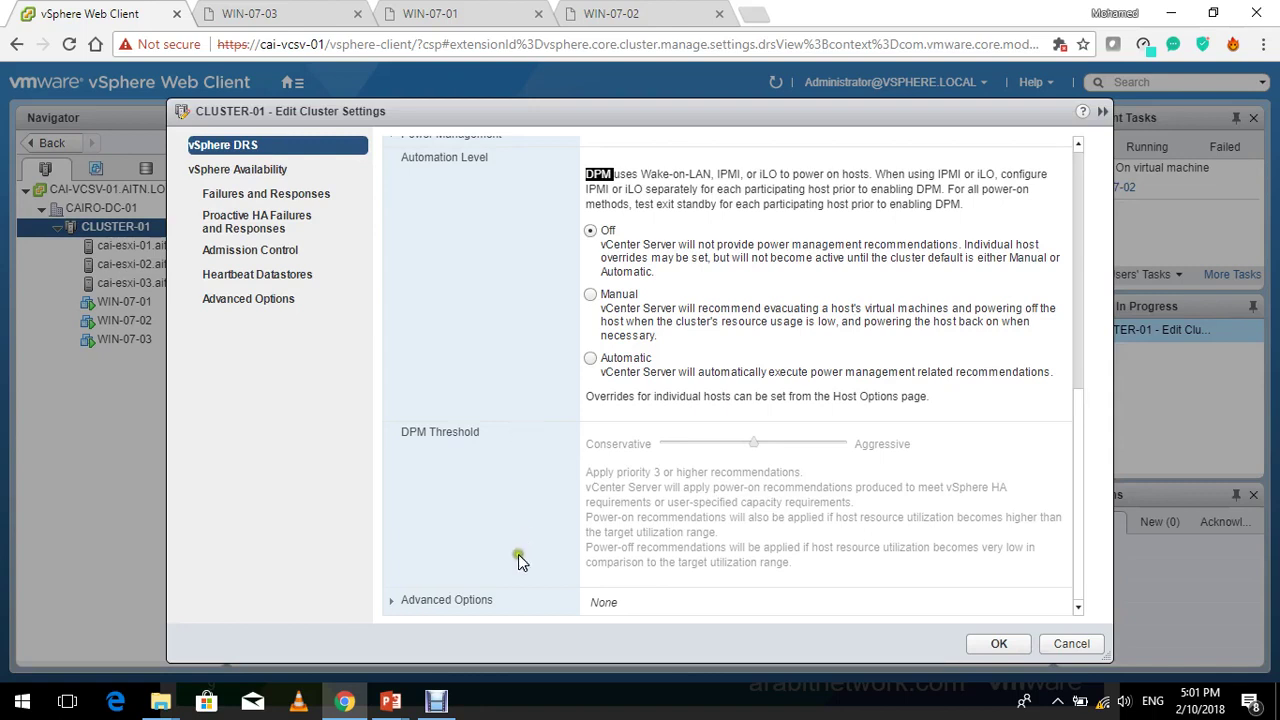
left_click(455, 602)
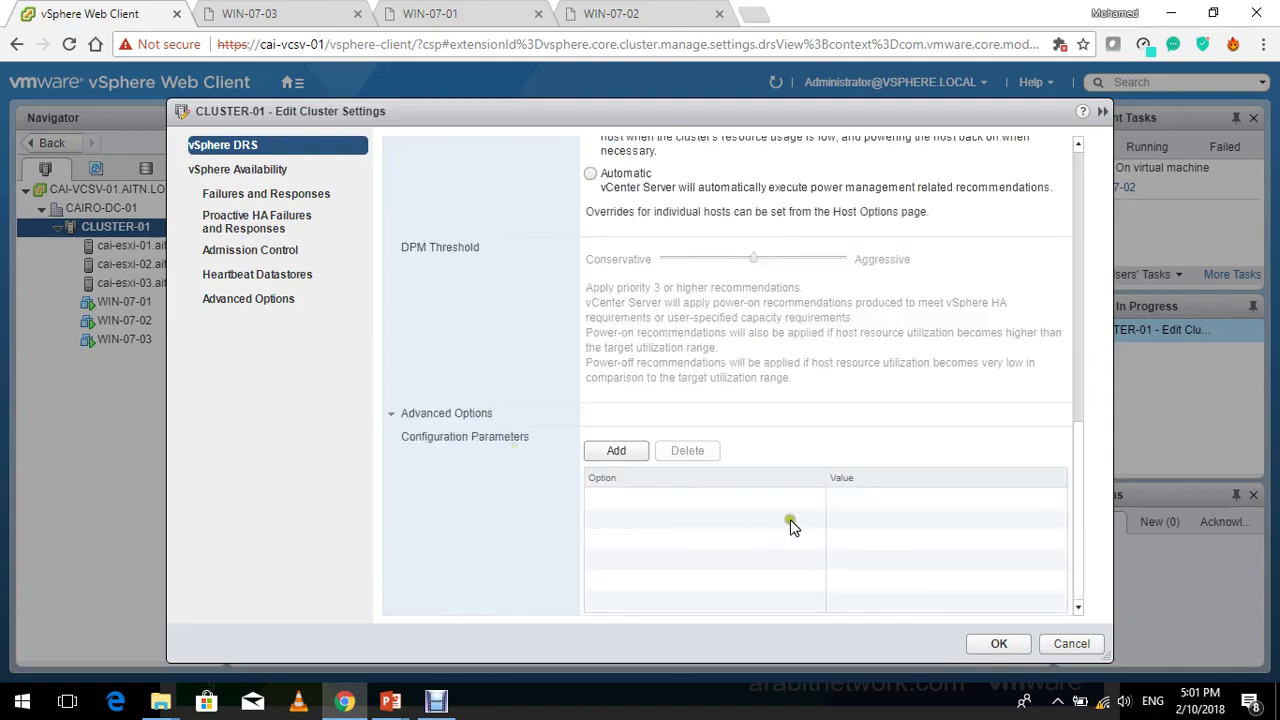
left_click(621, 448)
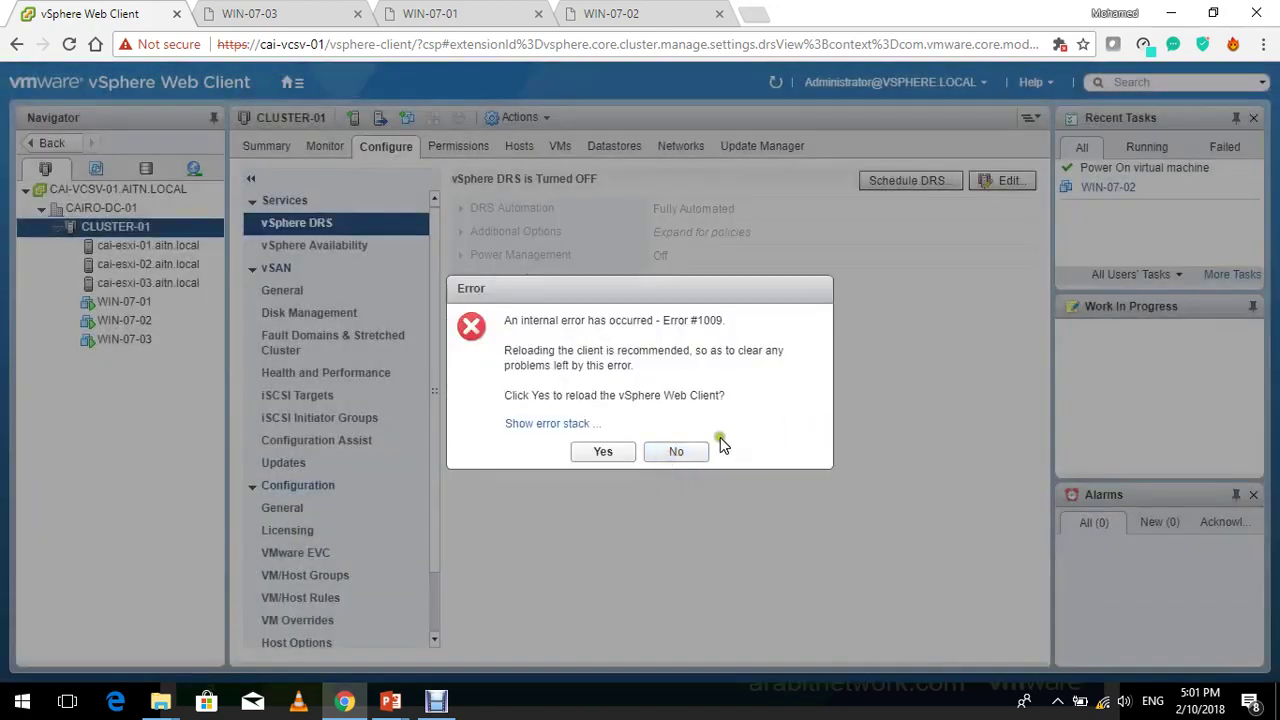
left_click(684, 457)
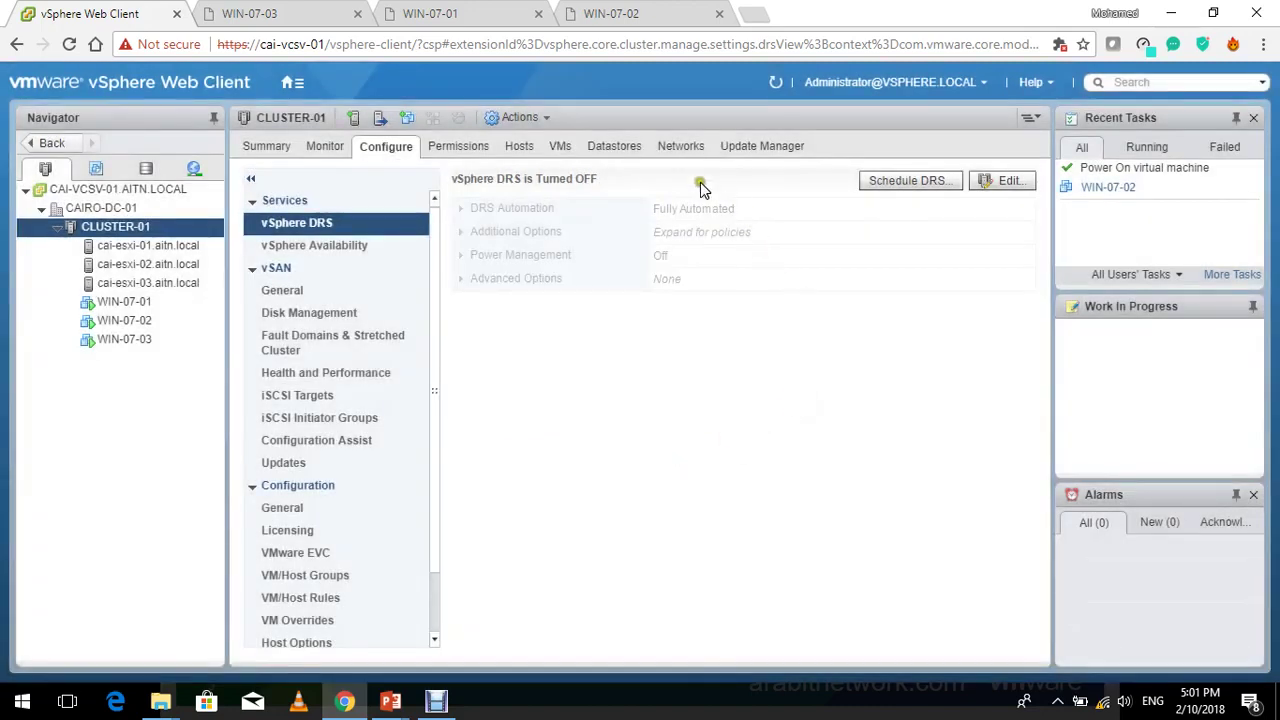
Step: Turn on vSphere DRS for CLUSTER-01 with the migration threshold at its most conservative setting, apply it and refresh the view
left_click(1005, 180)
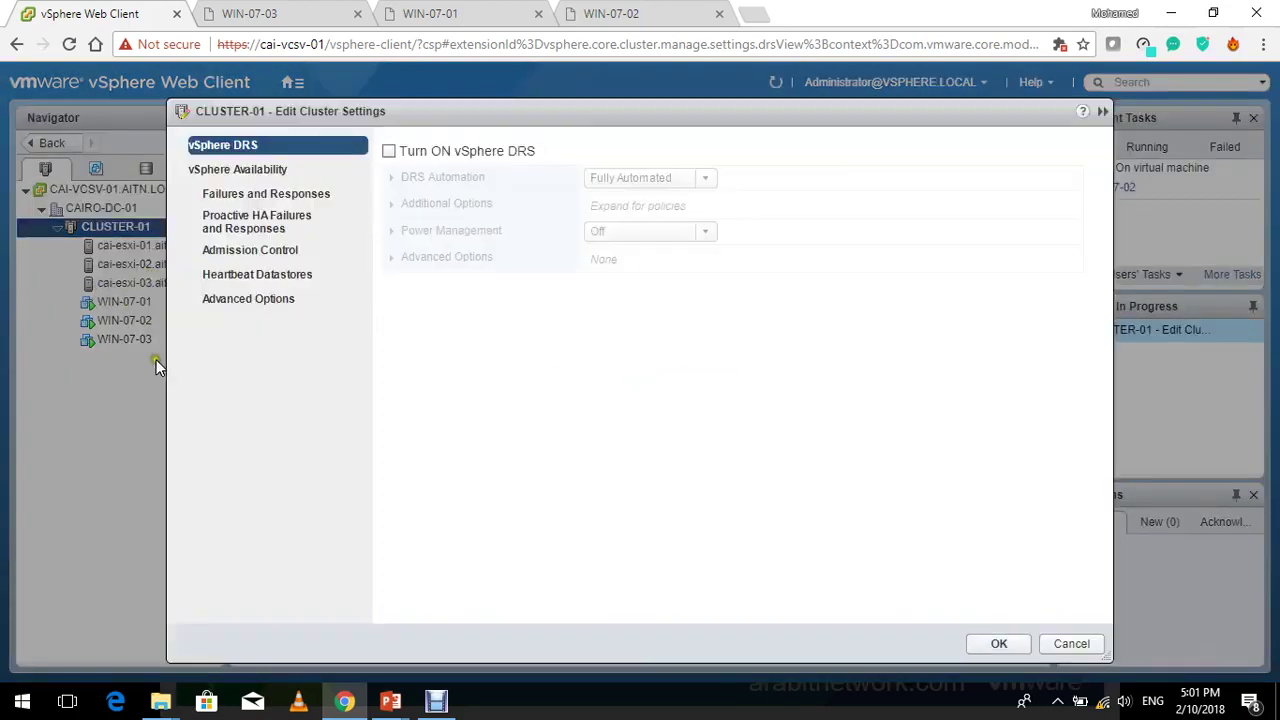
left_click(502, 152)
left_click(466, 180)
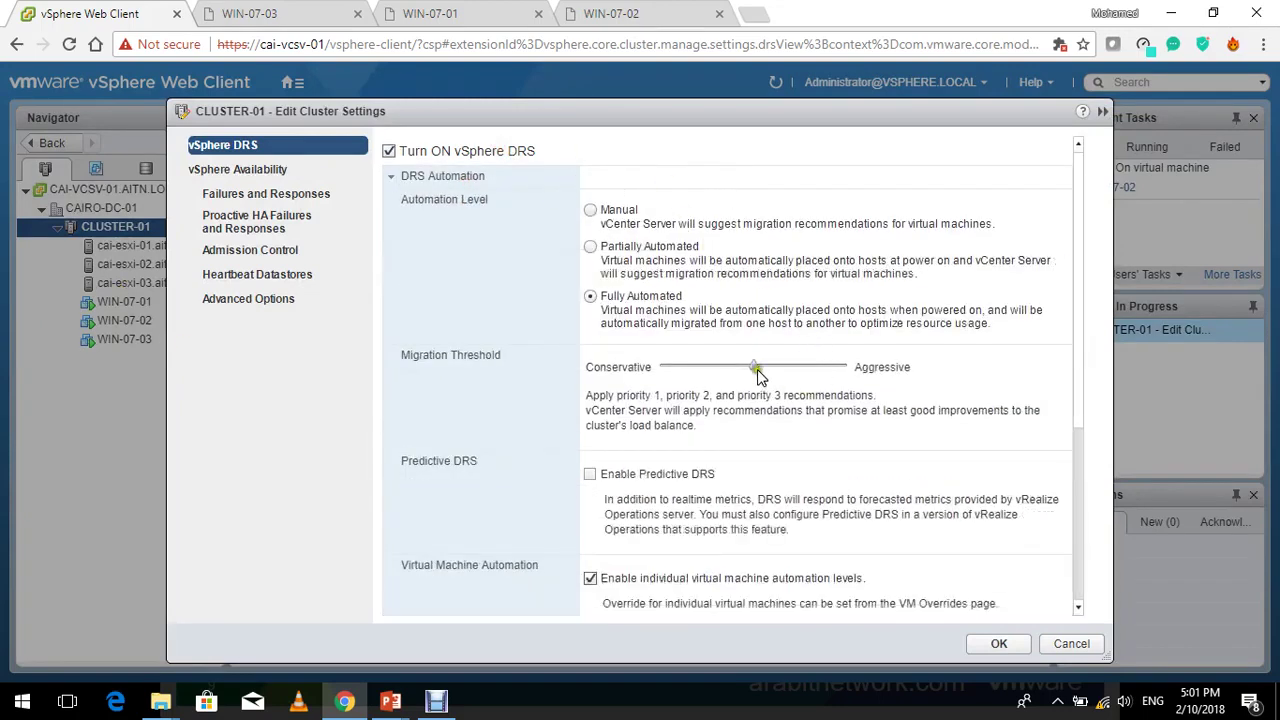
left_click_drag(757, 368, 848, 370)
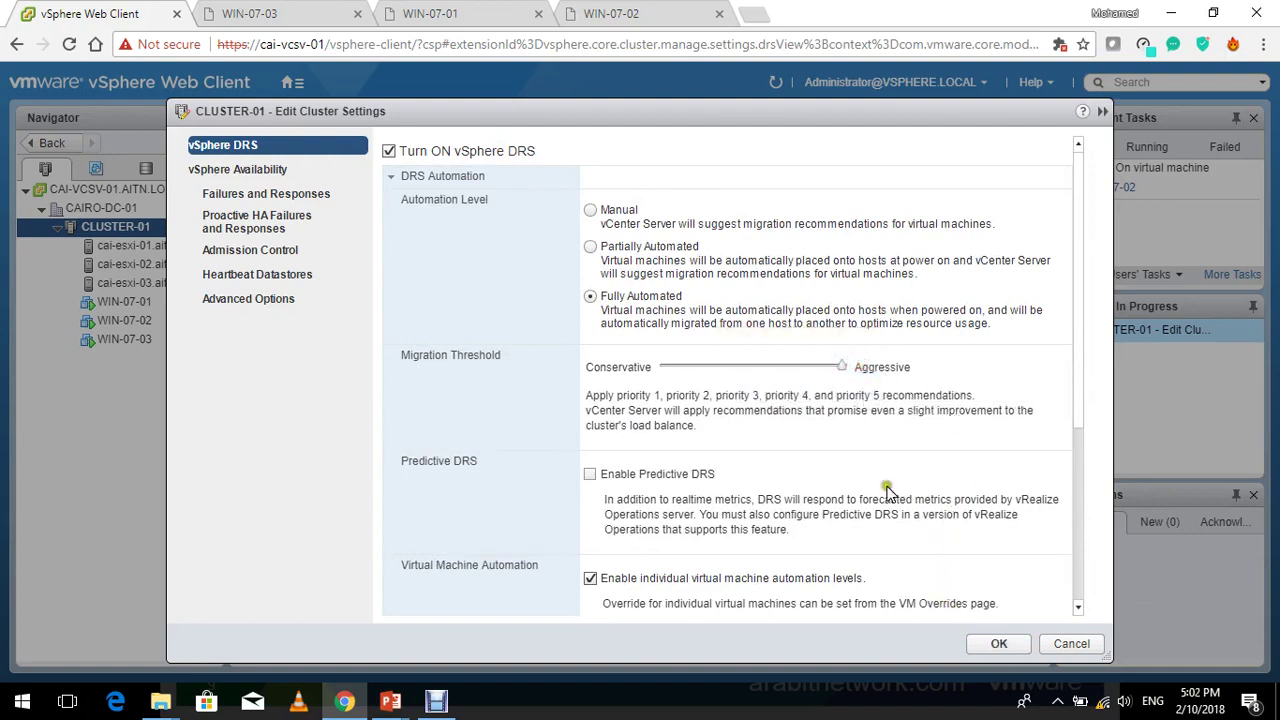
key("Home")
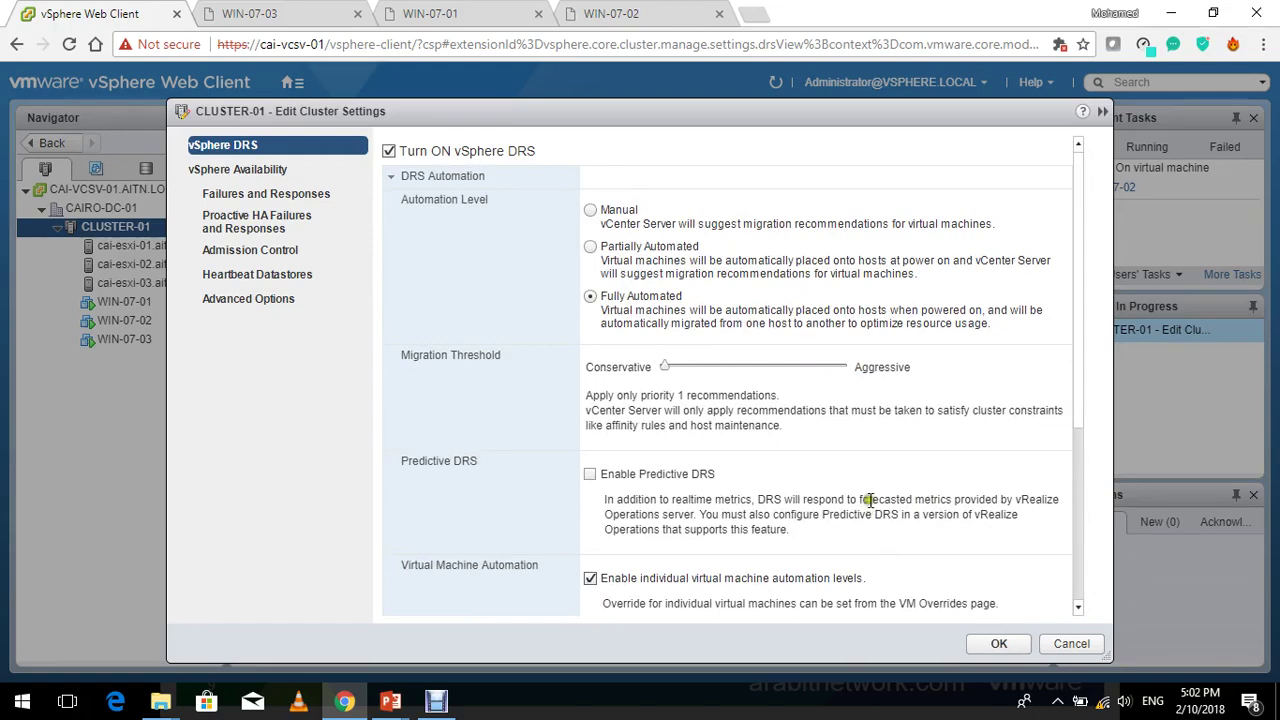
left_click_drag(1079, 373, 1090, 540)
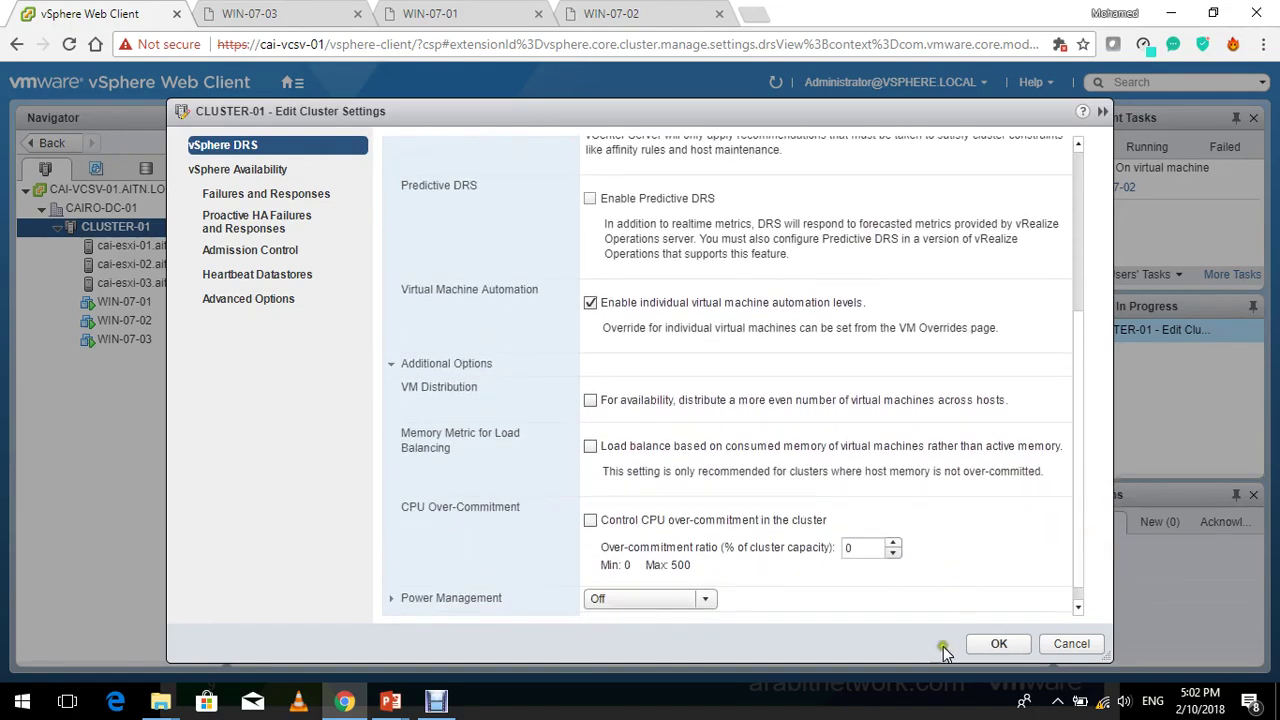
left_click(1004, 645)
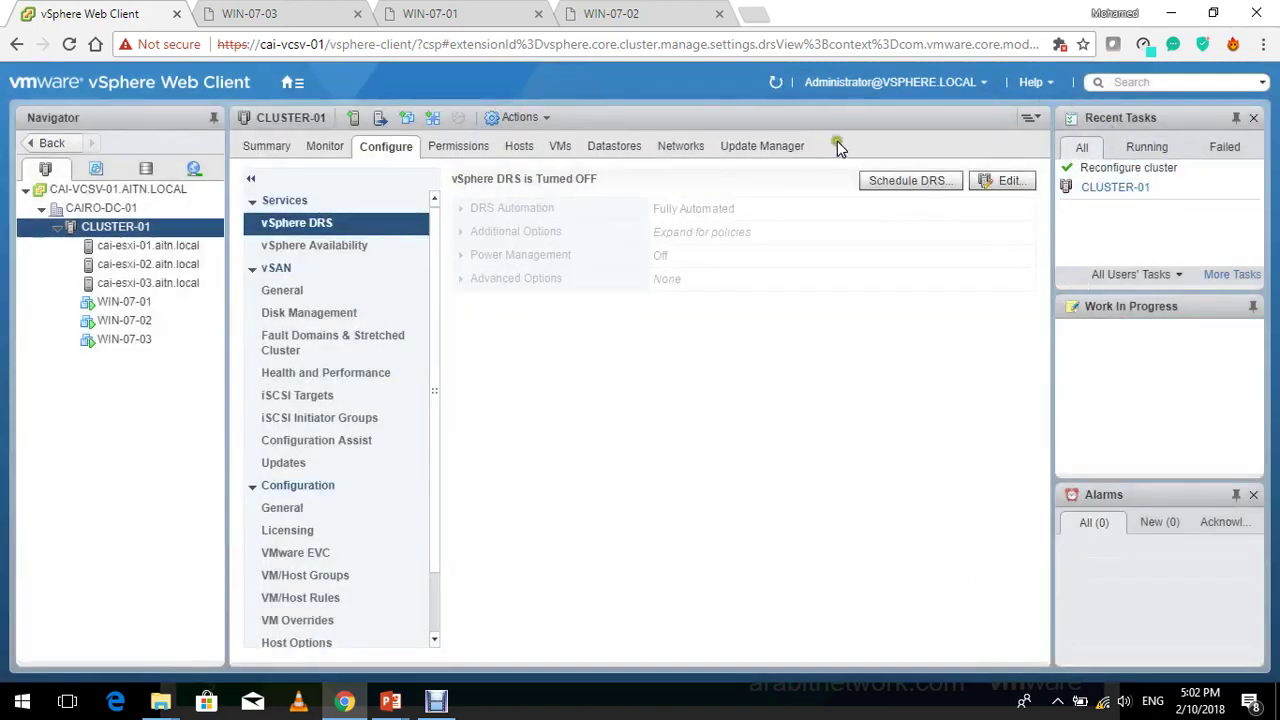
left_click(776, 86)
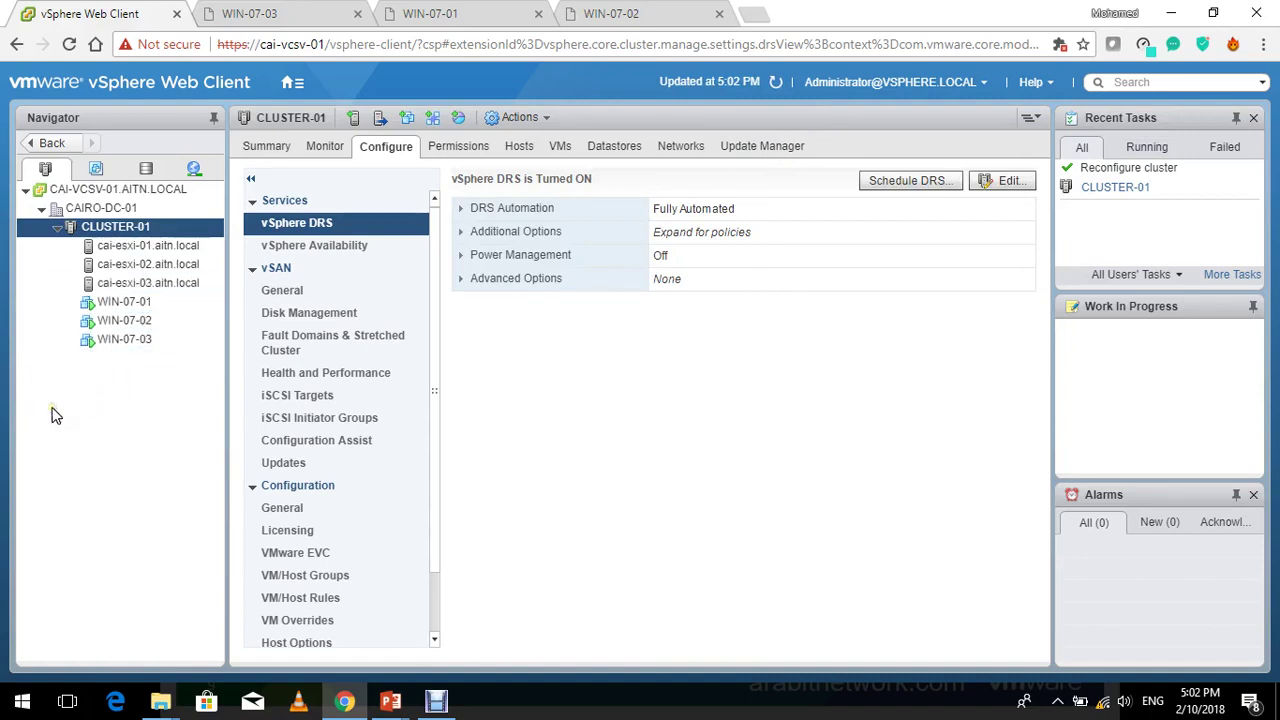
Step: Compare CPU and memory usage in the summaries of the three ESXi hosts, check the running tasks and refresh
left_click(190, 245)
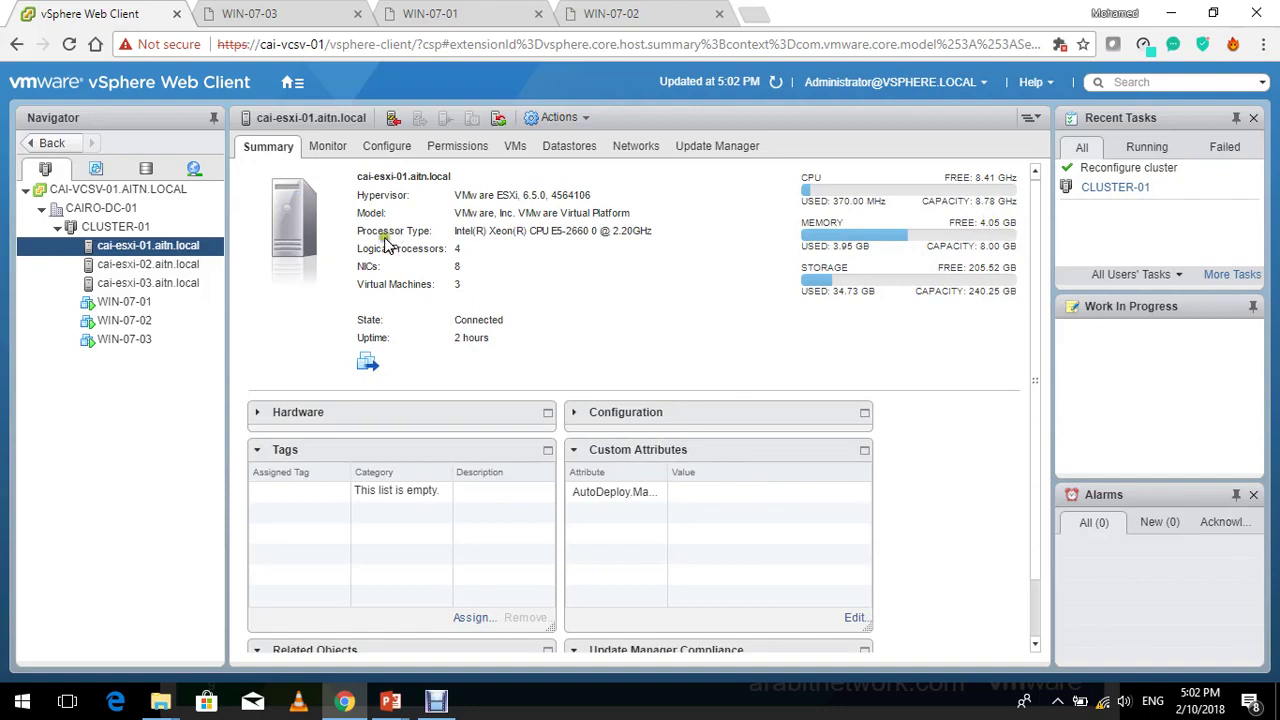
left_click(192, 264)
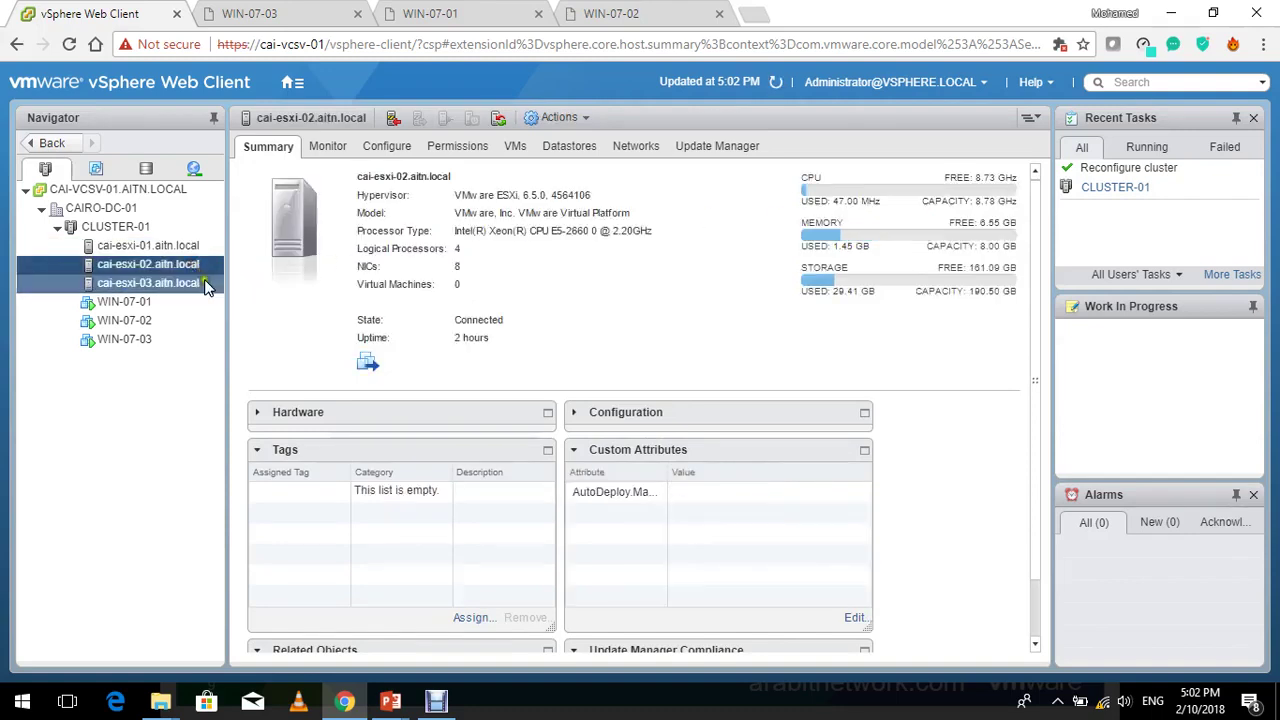
left_click(203, 285)
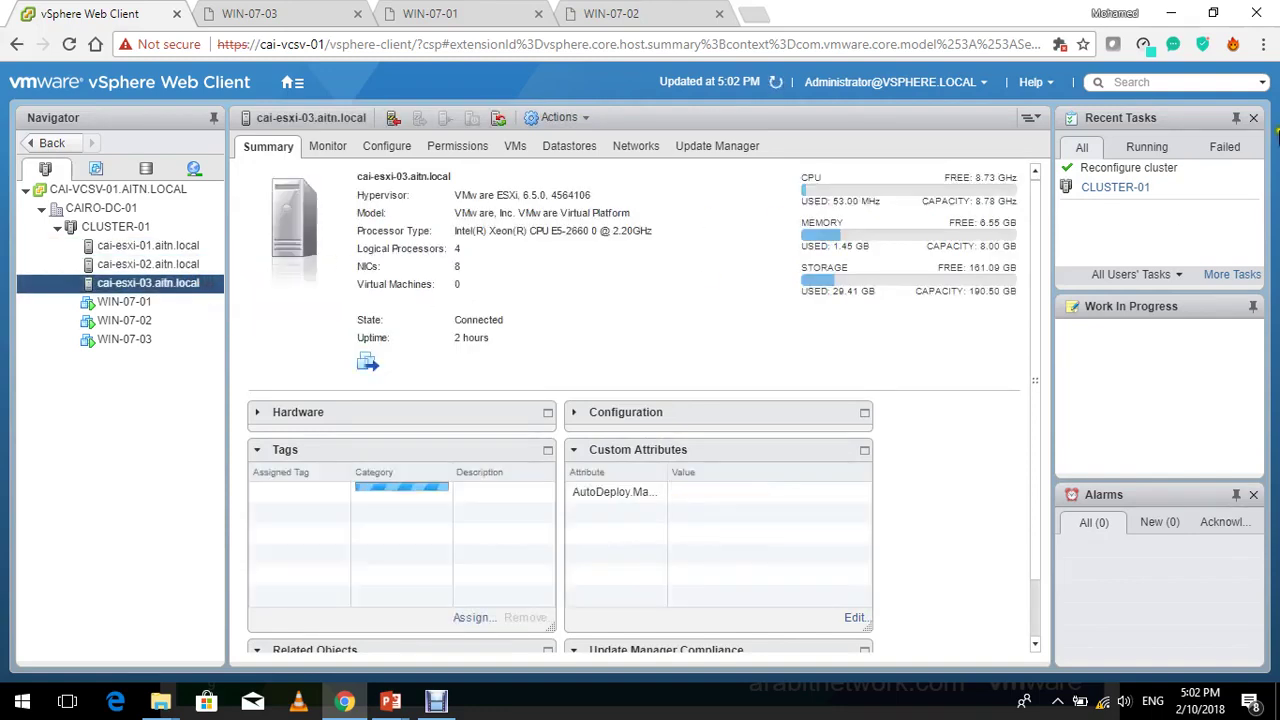
left_click(1165, 145)
left_click(1088, 146)
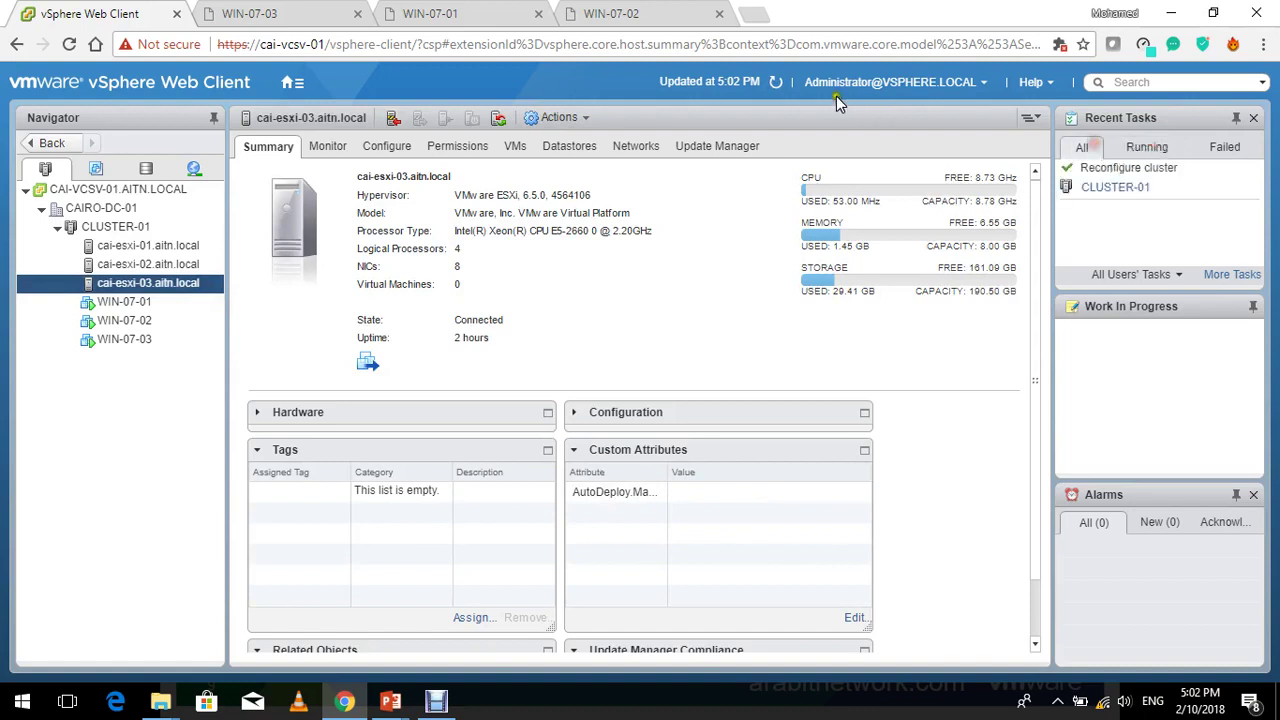
left_click(775, 82)
Step: Review the virtual machines placed on cai-esxi-01 and return to the host's summary
left_click(200, 247)
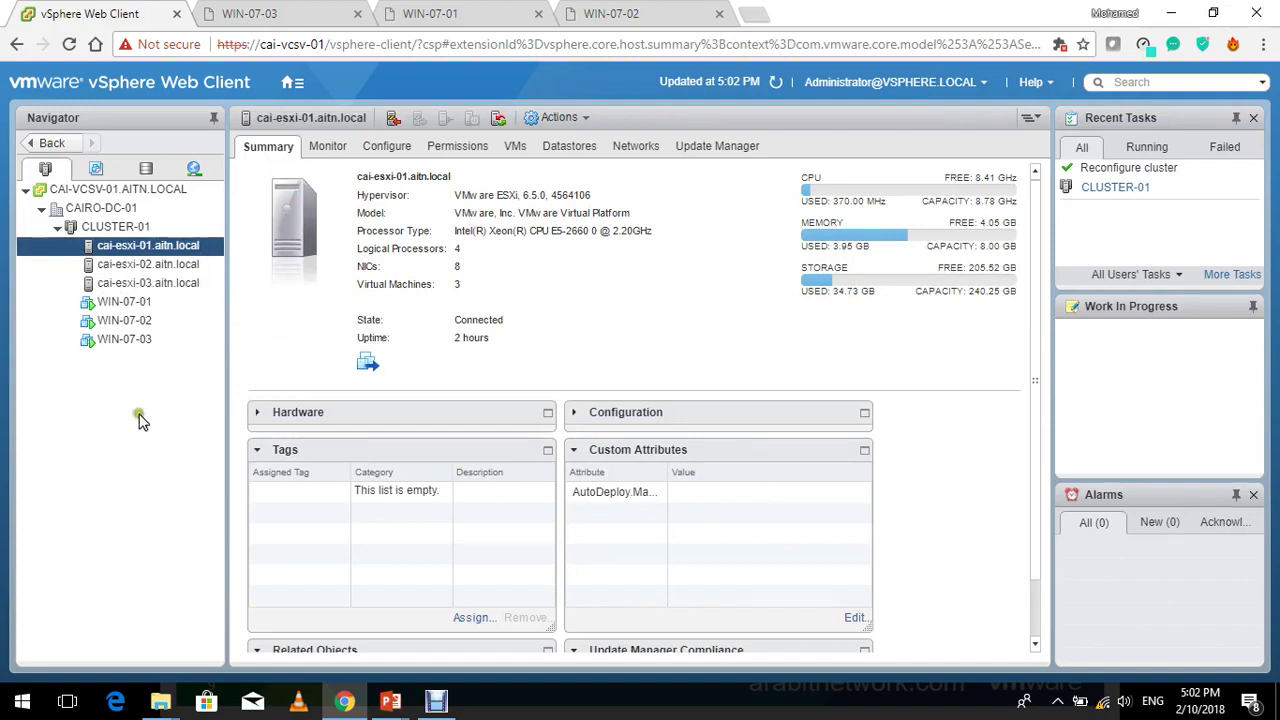
left_click(512, 148)
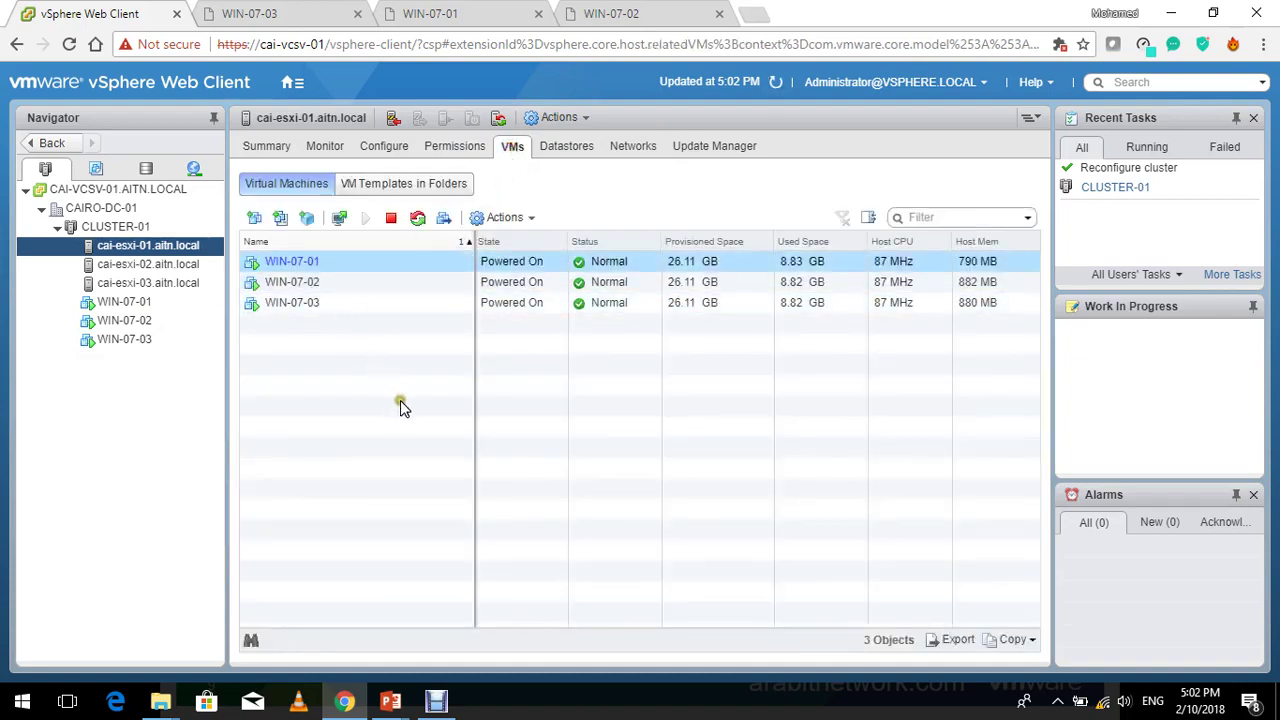
left_click(266, 146)
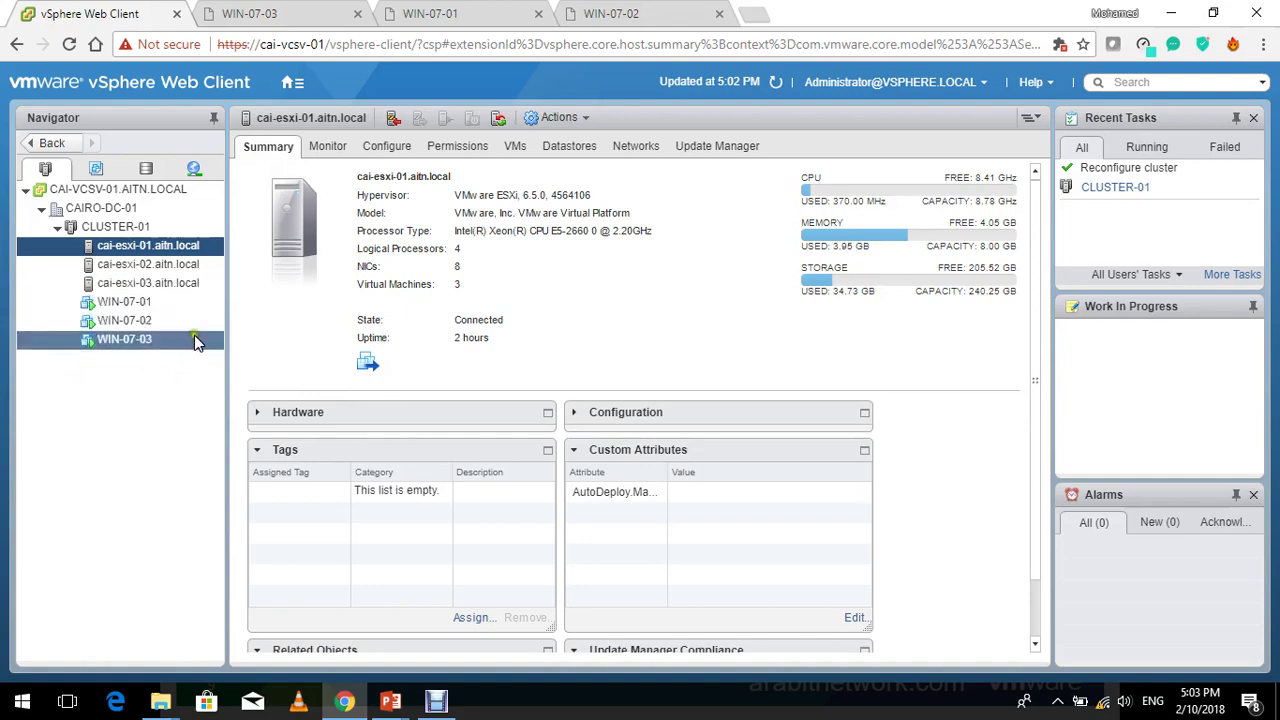
Step: In the WIN-07-01 console, close Power Options and open the Music library and Devices and Printers
left_click(433, 14)
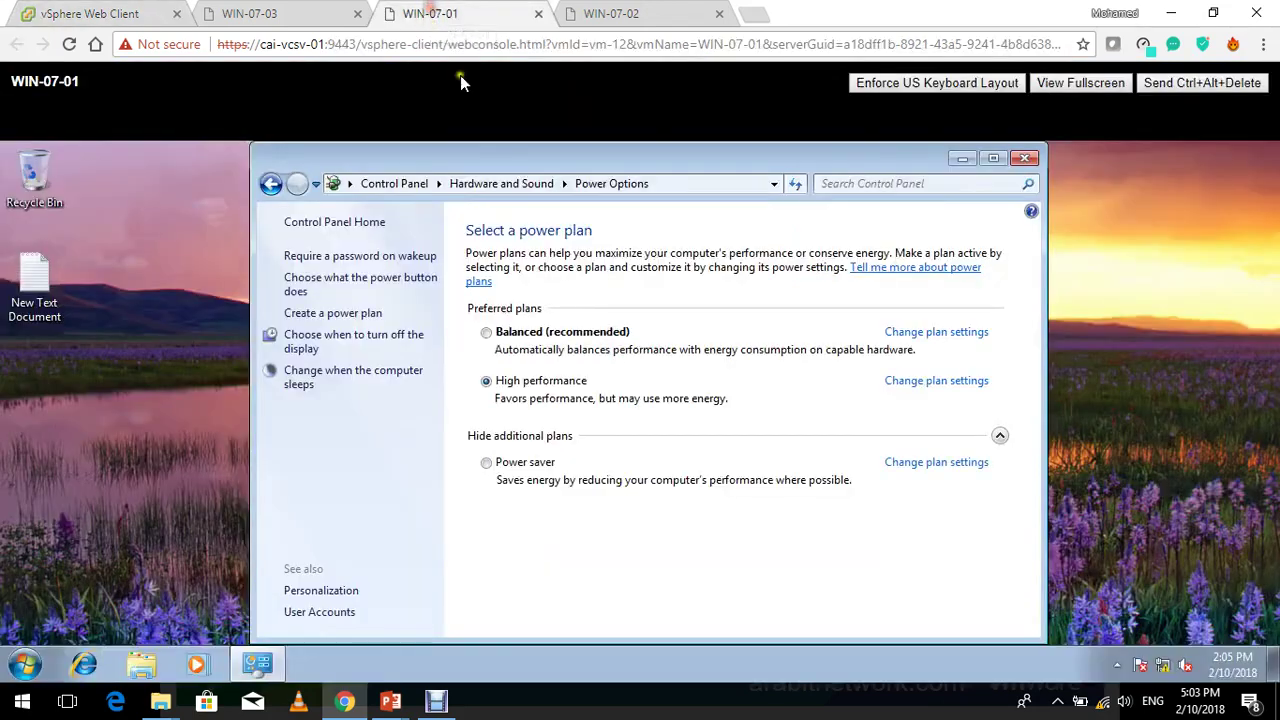
left_click(1024, 158)
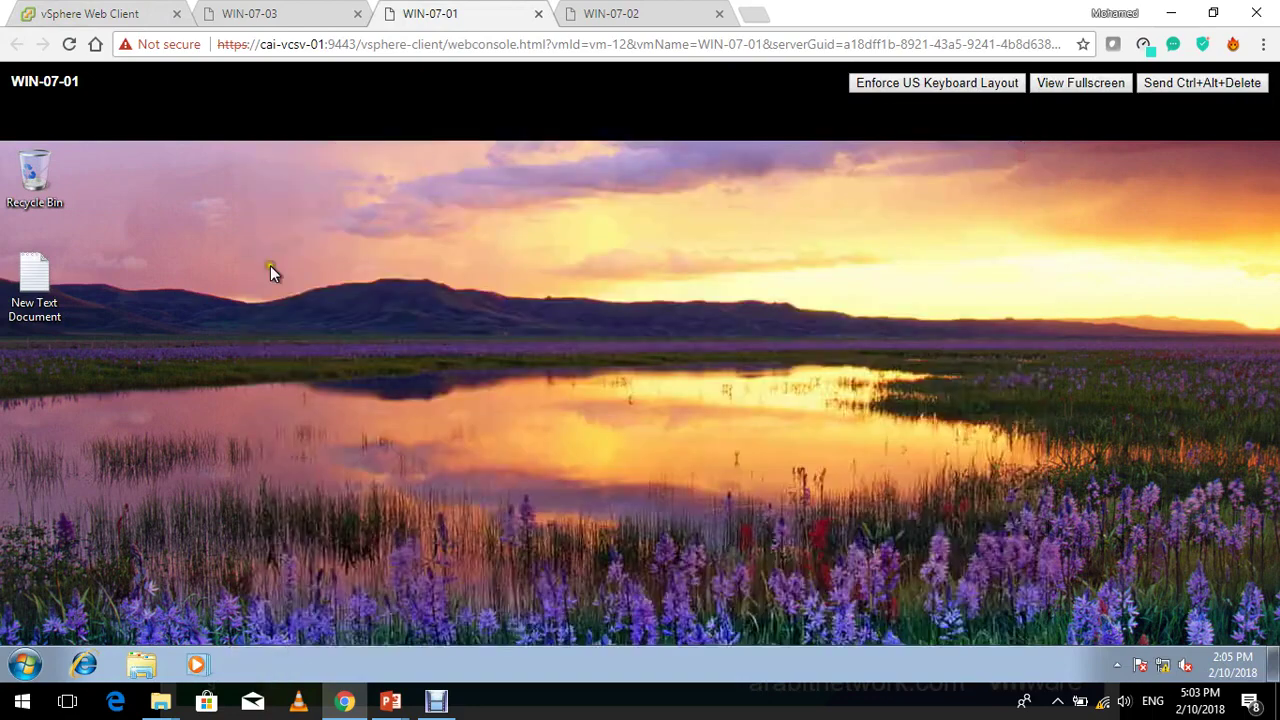
left_click(24, 664)
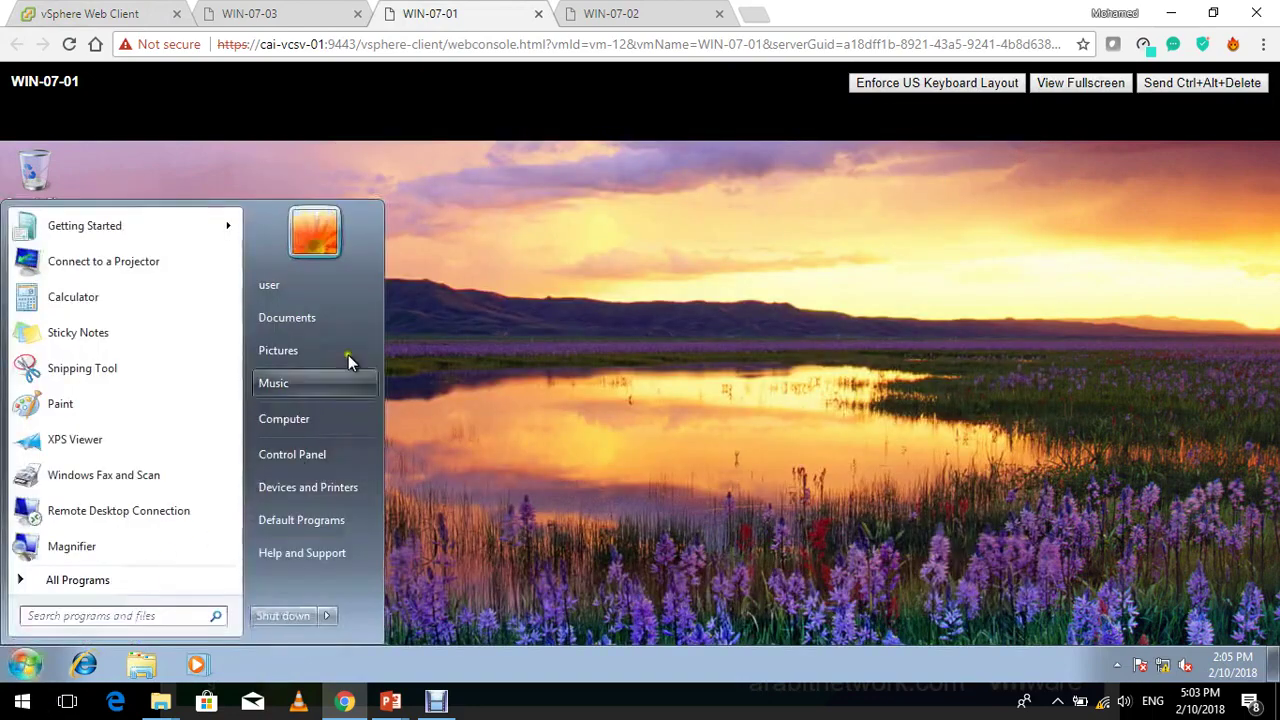
left_click(304, 386)
left_click(24, 664)
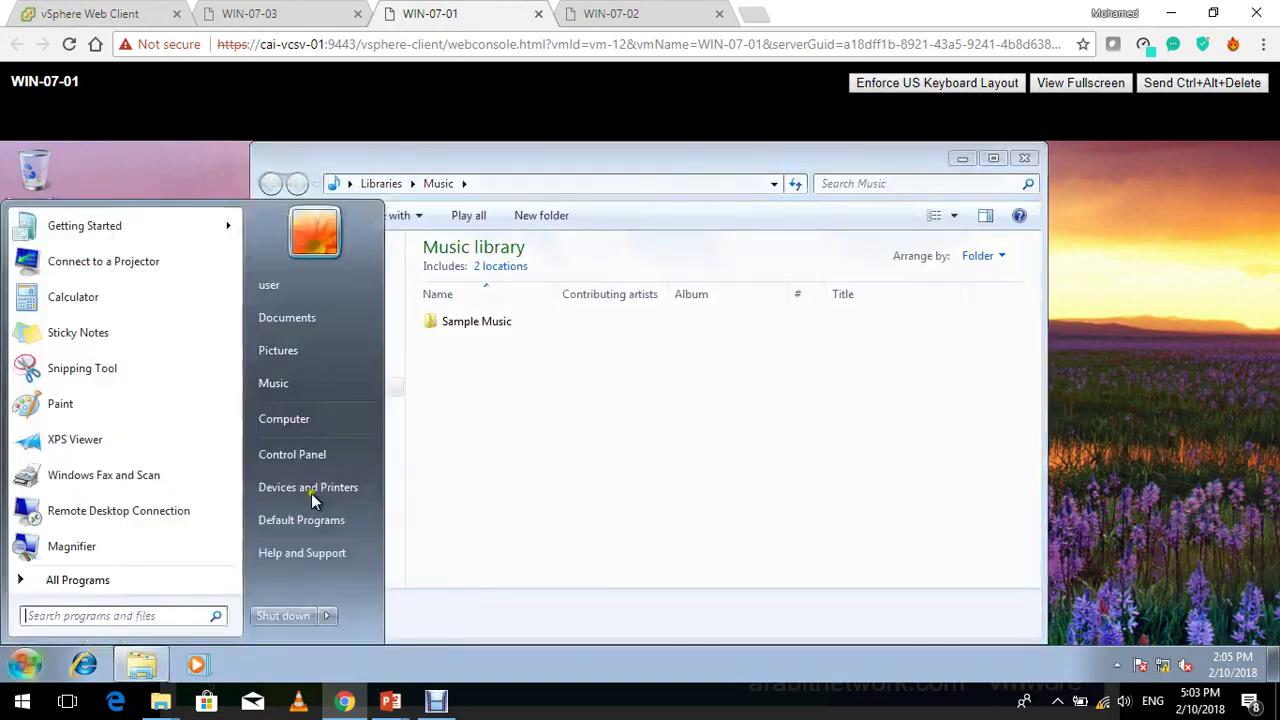
left_click(320, 489)
Step: Glance at the cai-esxi-01 summary, then select the WIN-07-01 computer in Devices and Printers in its console
left_click(118, 14)
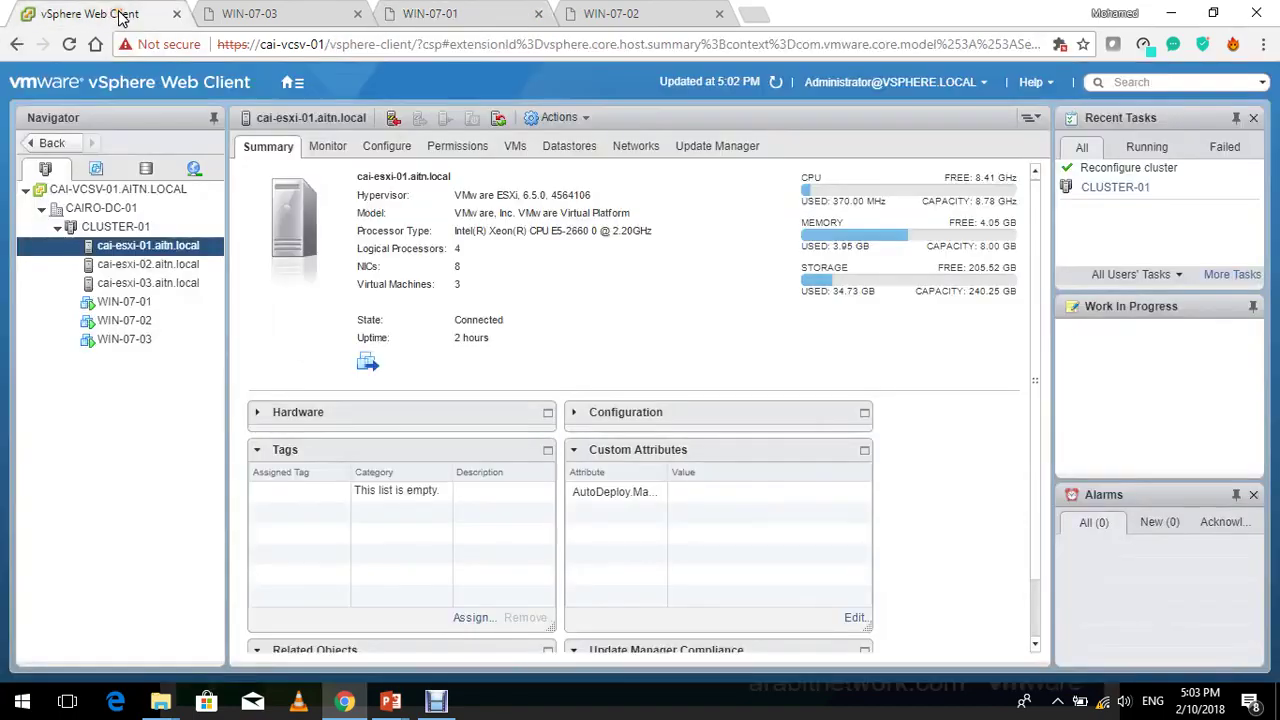
left_click(290, 82)
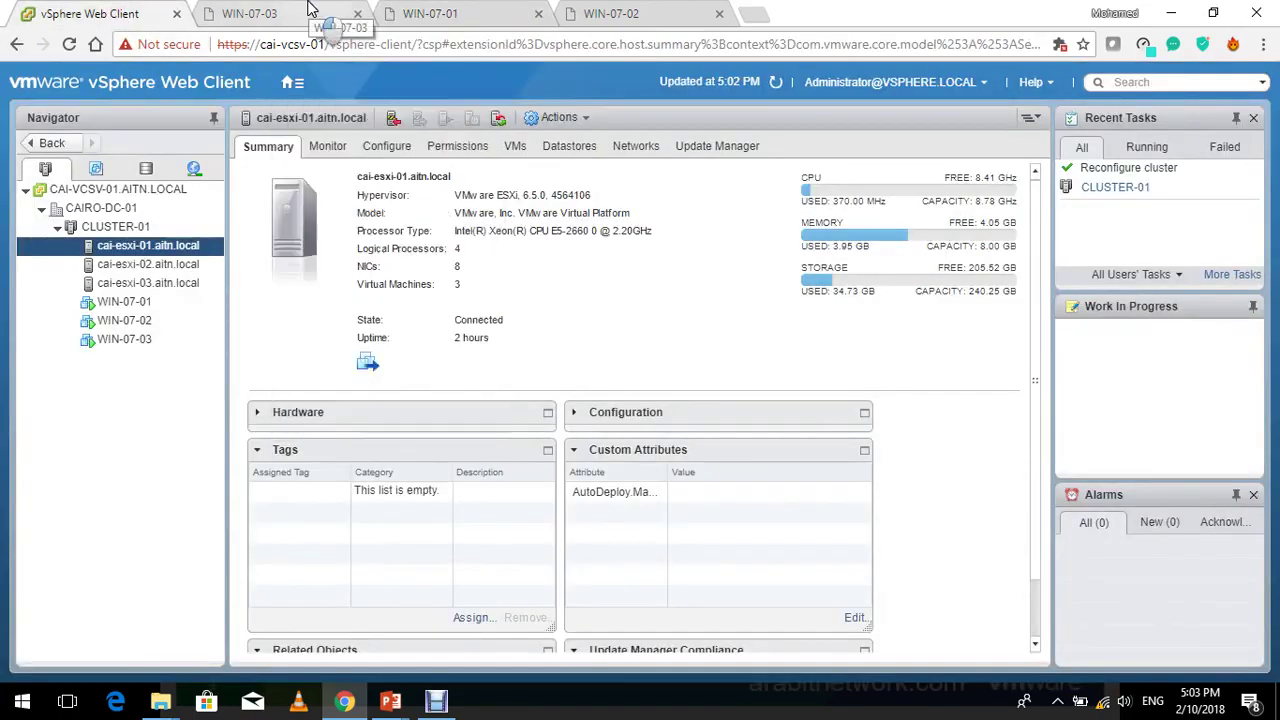
left_click(320, 14)
left_click(497, 8)
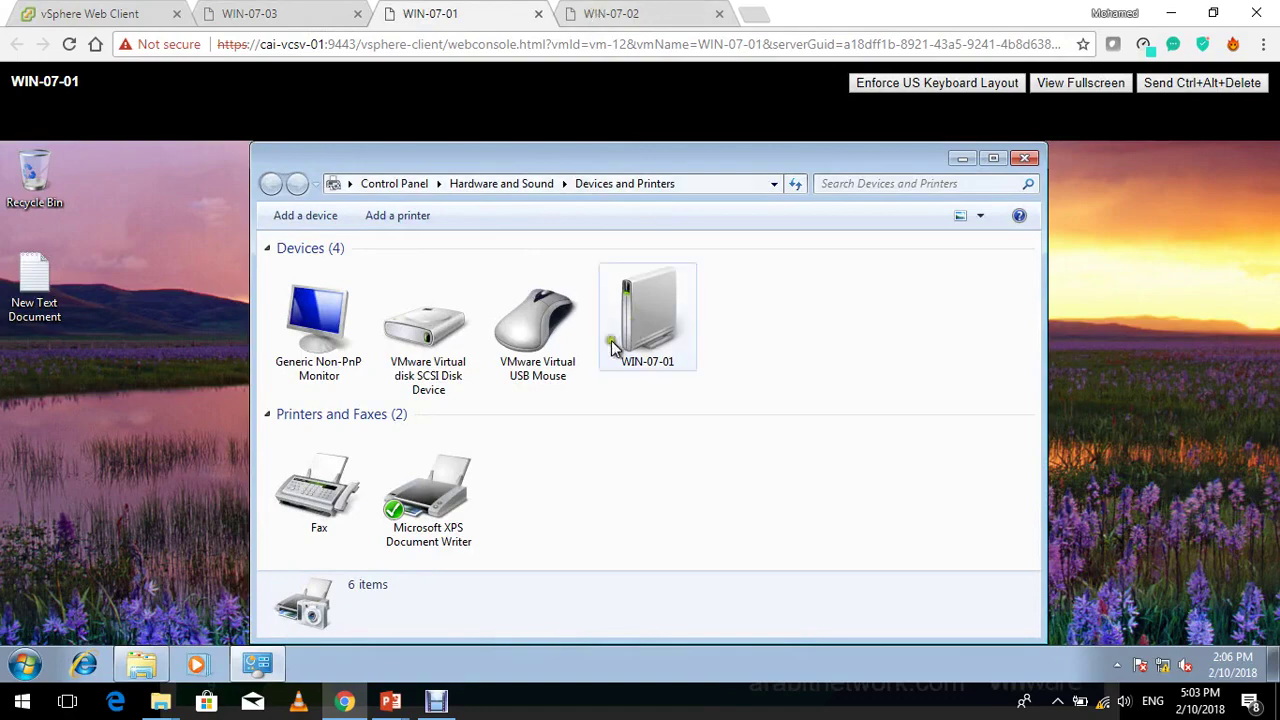
left_click(645, 320)
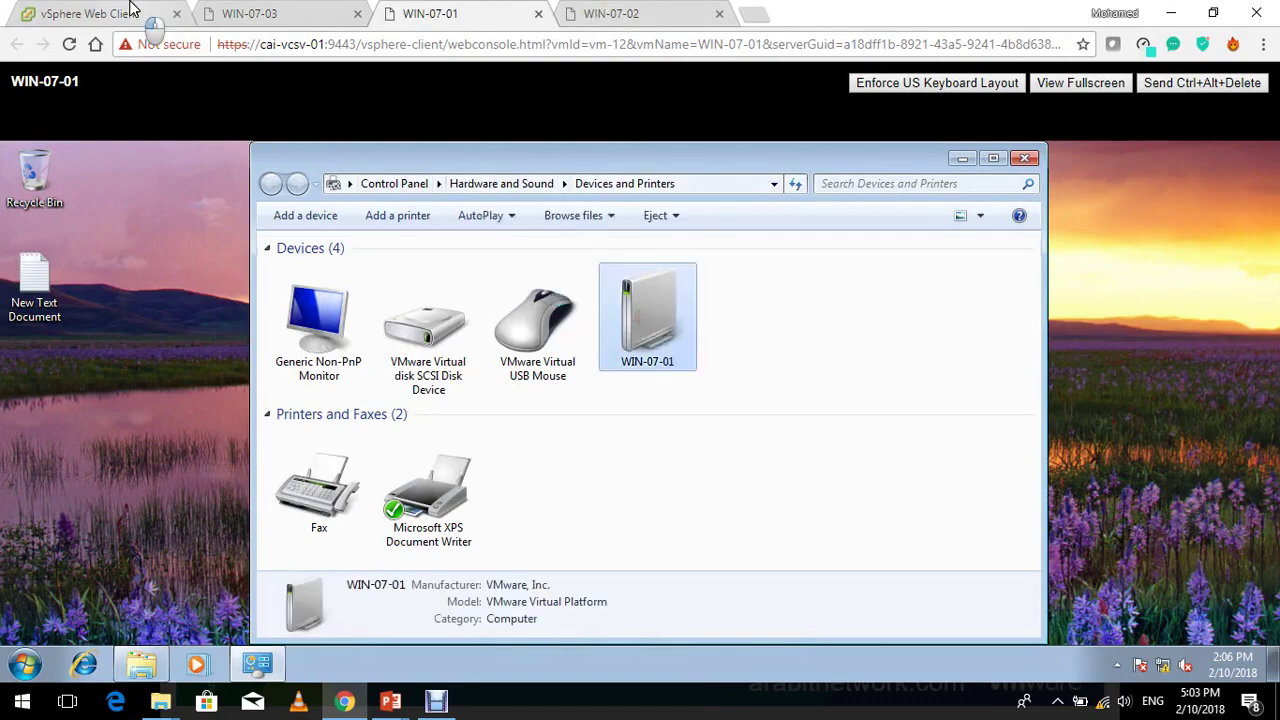
Step: Return to vSphere Web Client and check its running and recent tasks for DRS activity
left_click(140, 14)
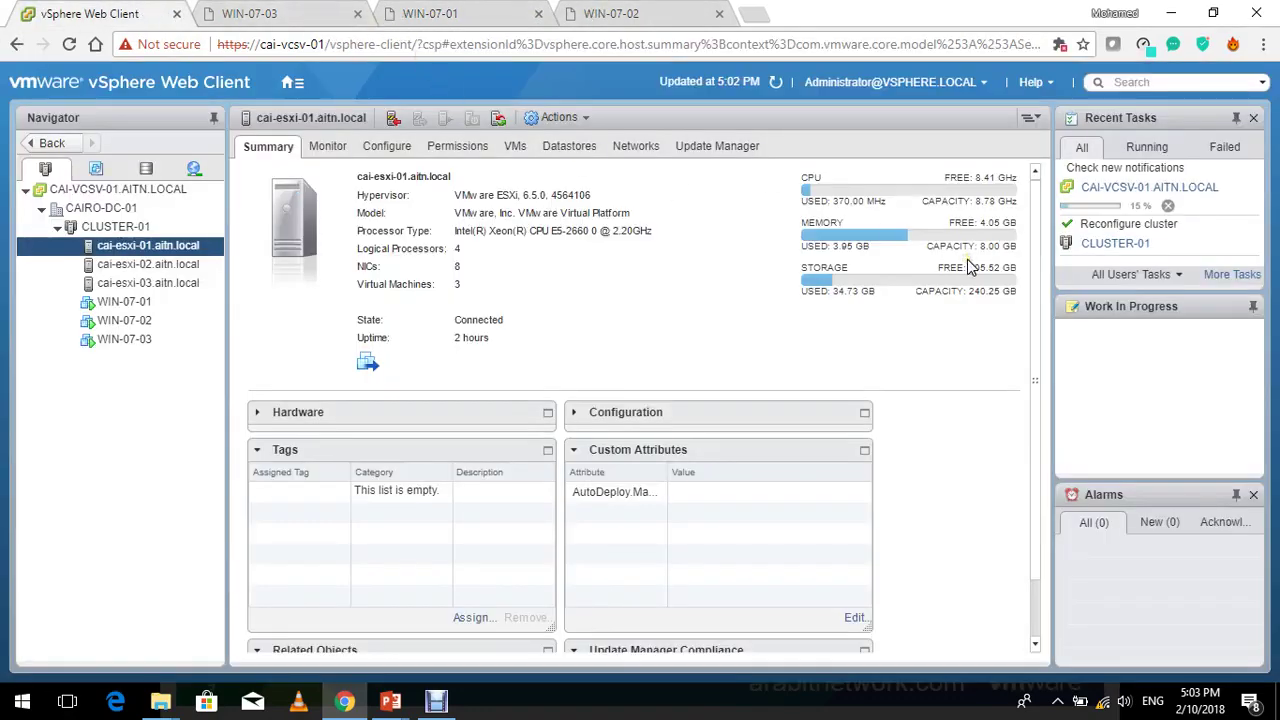
left_click(1159, 146)
left_click(1082, 147)
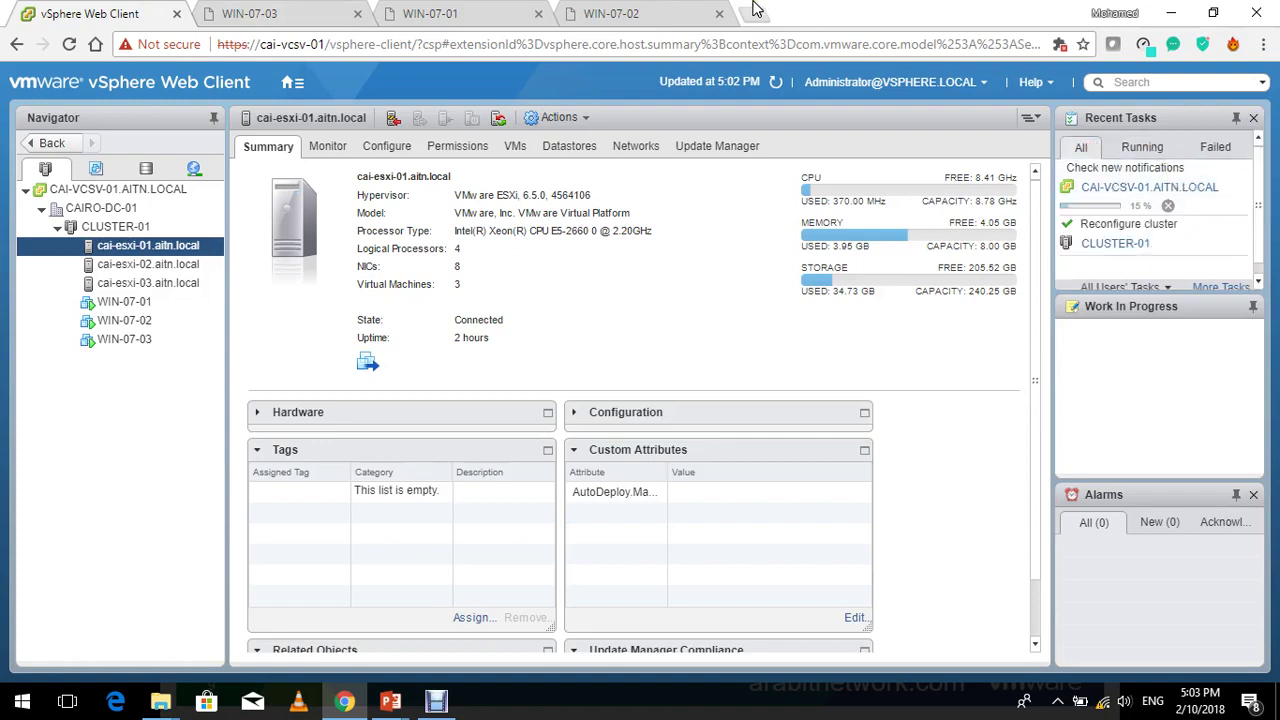
Step: In the WIN-07-03 console, open Control Panel and display its items as large icons
left_click(286, 14)
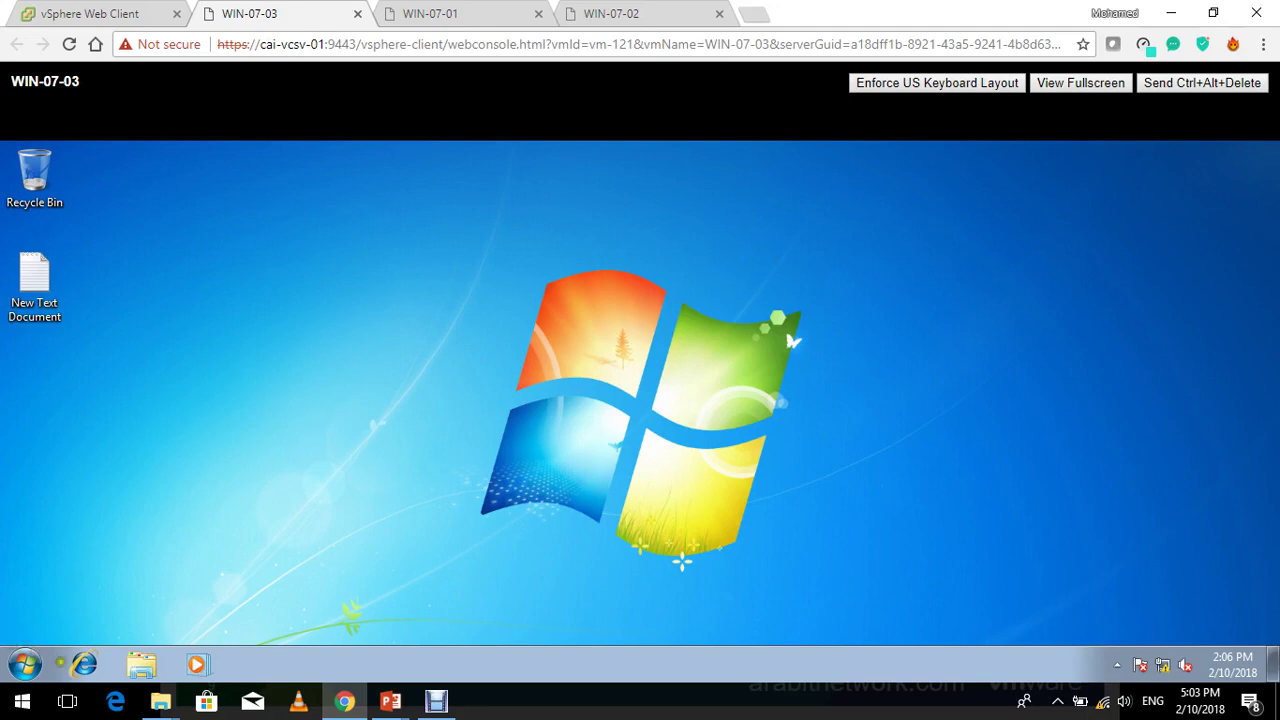
right_click(640, 412)
left_click(37, 608)
left_click(25, 665)
type("control p")
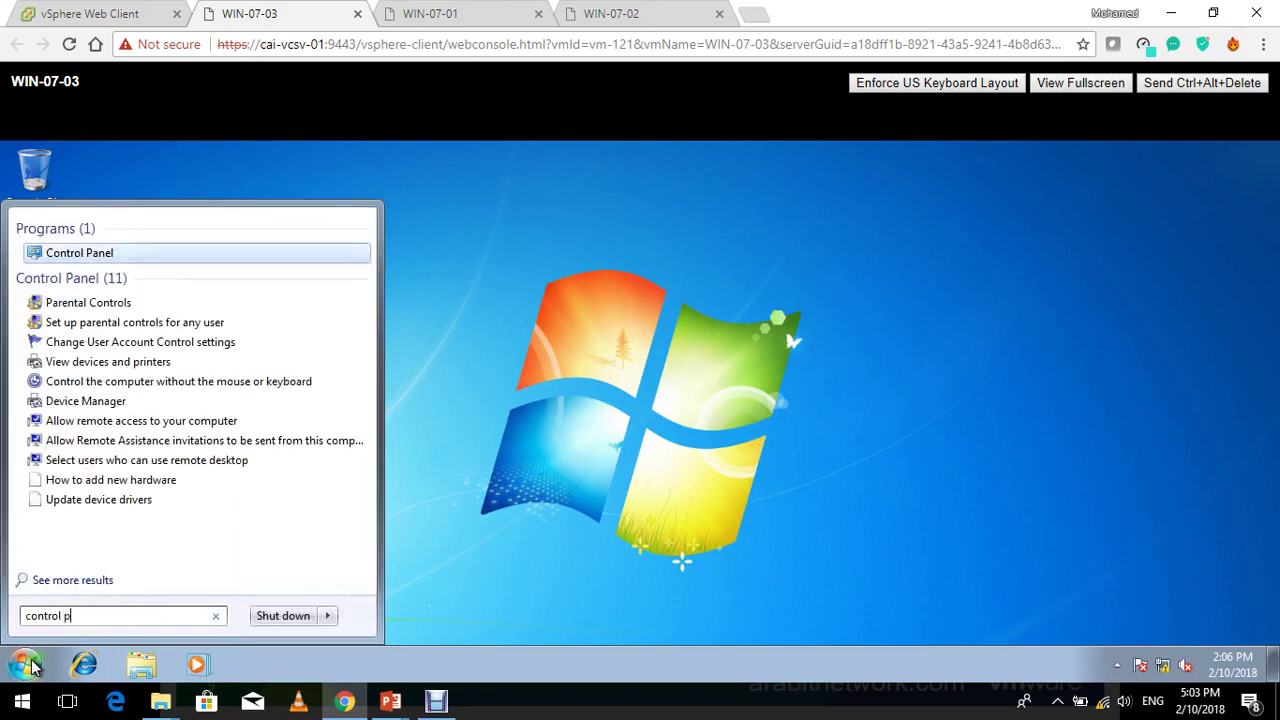
key("Return")
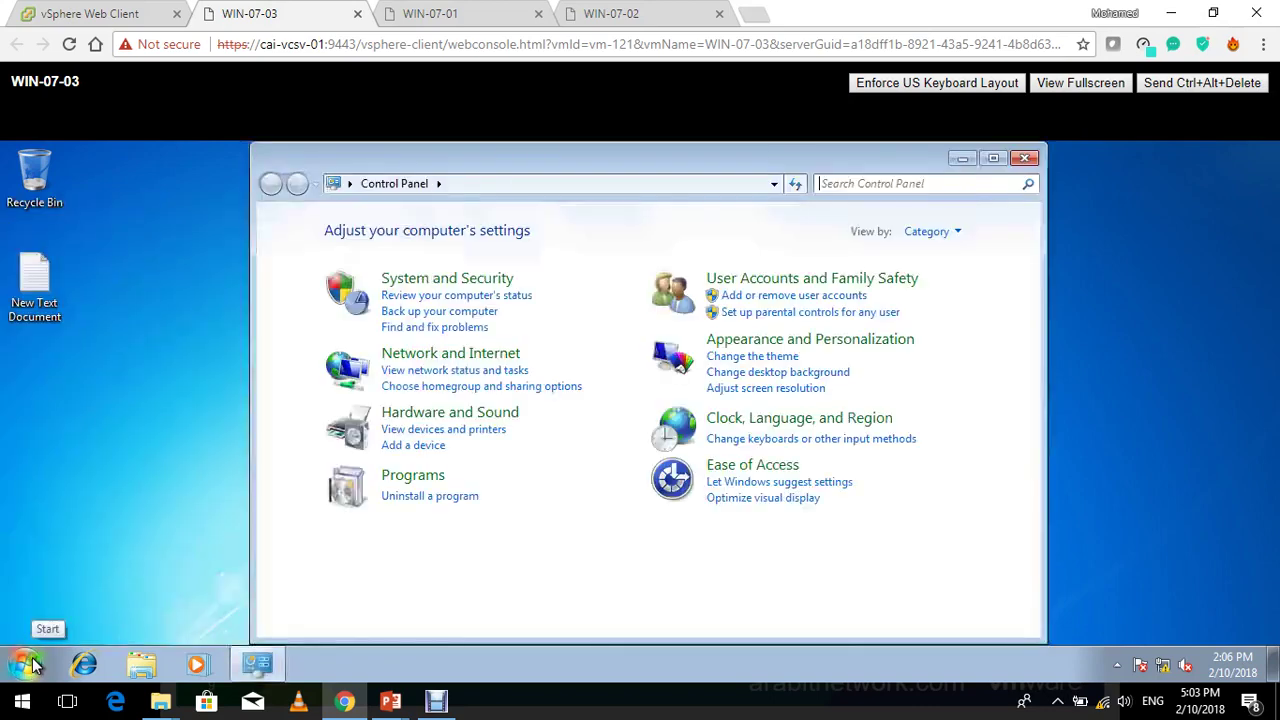
left_click(935, 231)
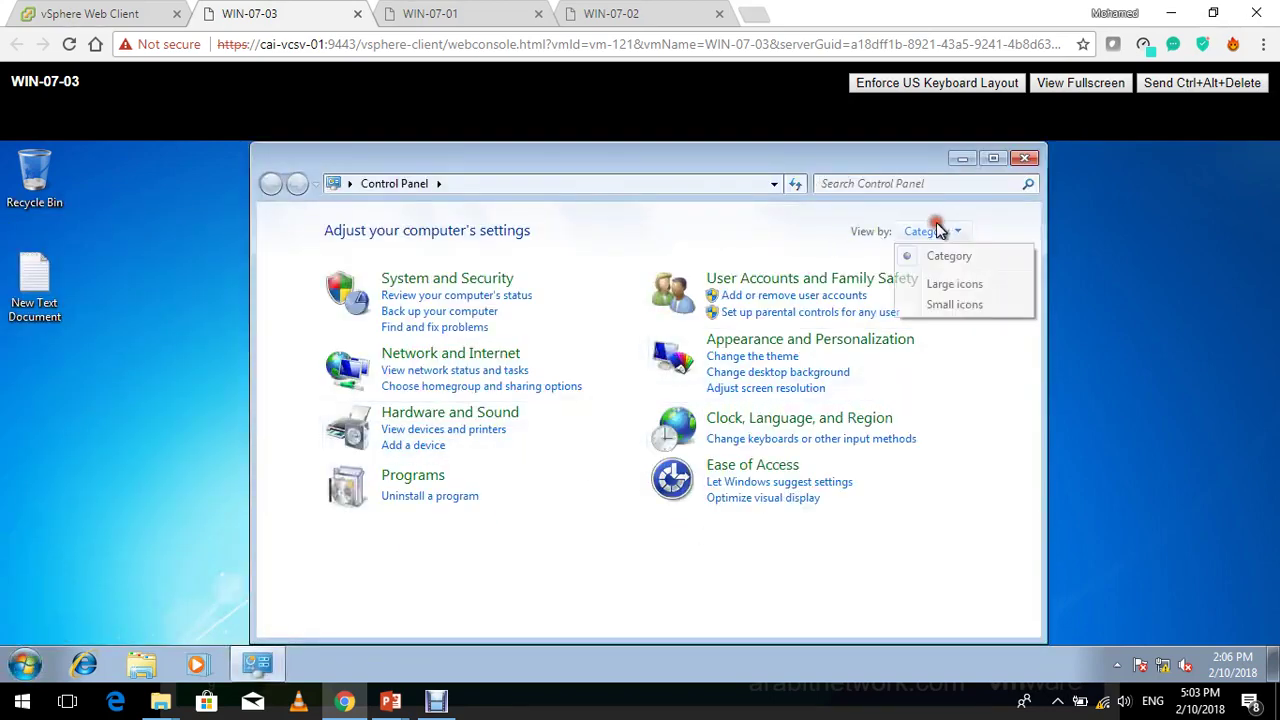
left_click(955, 285)
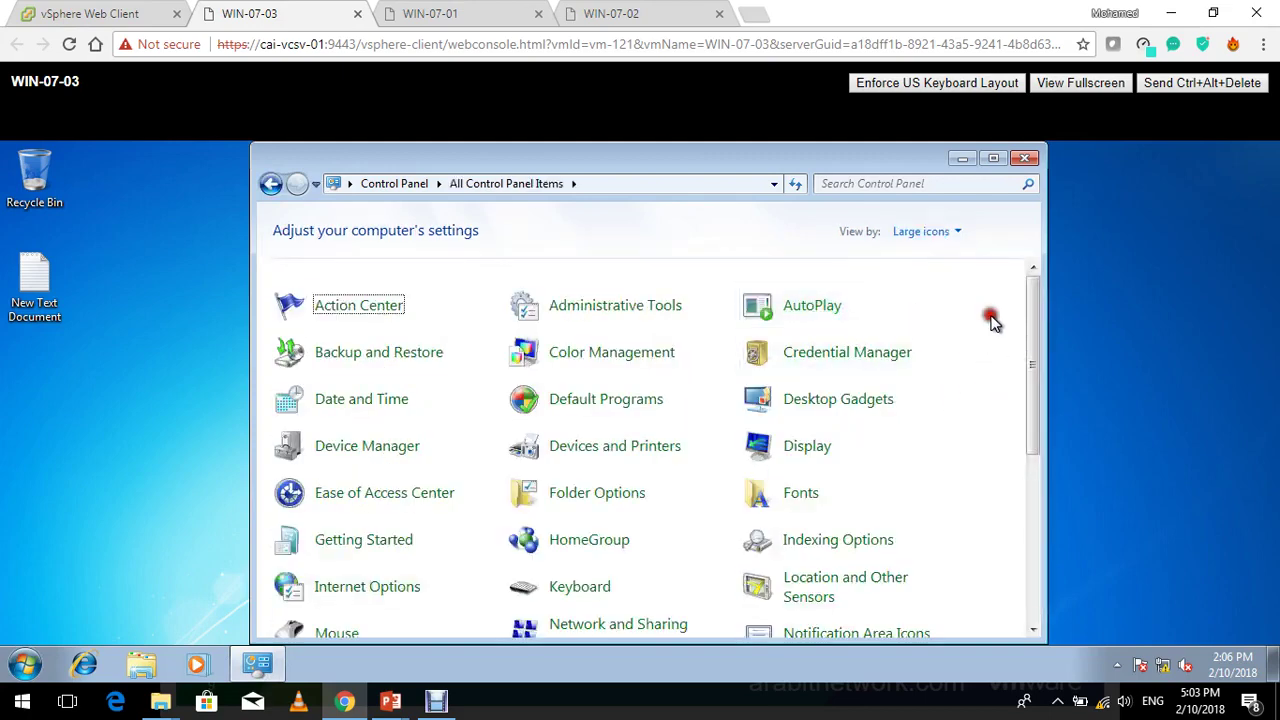
Step: Open Action Center from Control Panel on WIN-07-03
key("Down")
key("Down")
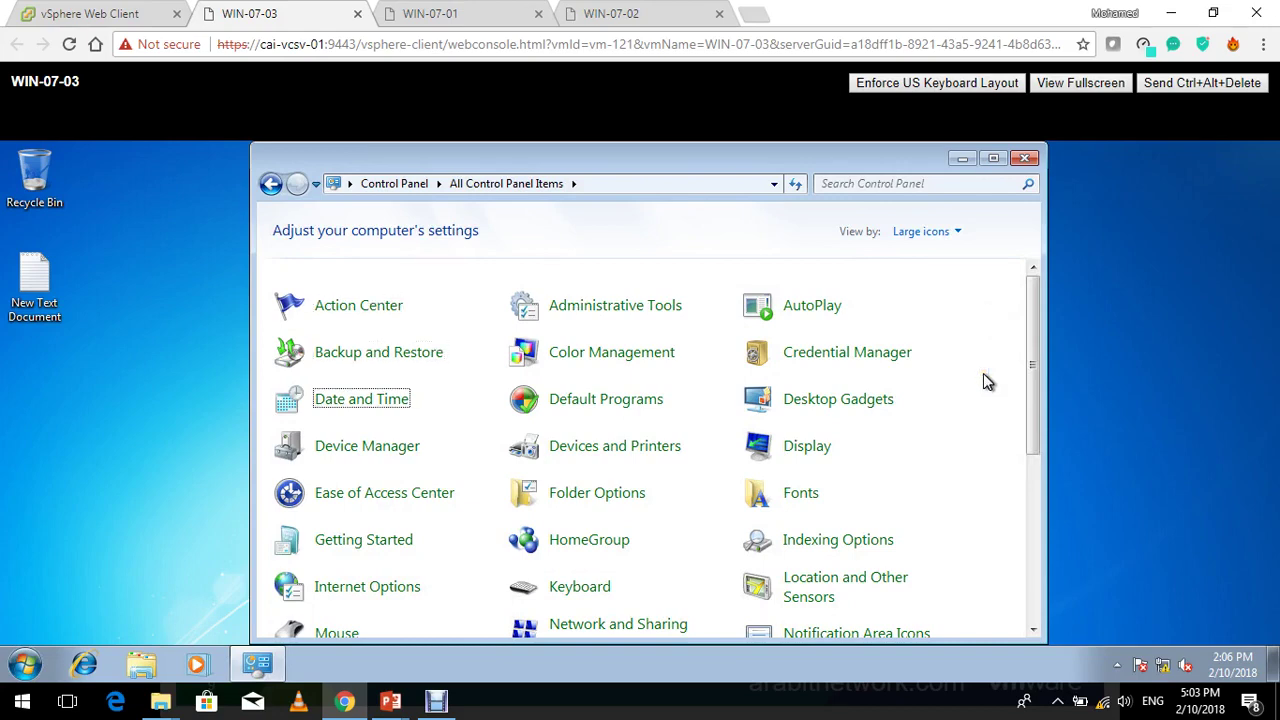
left_click(422, 305)
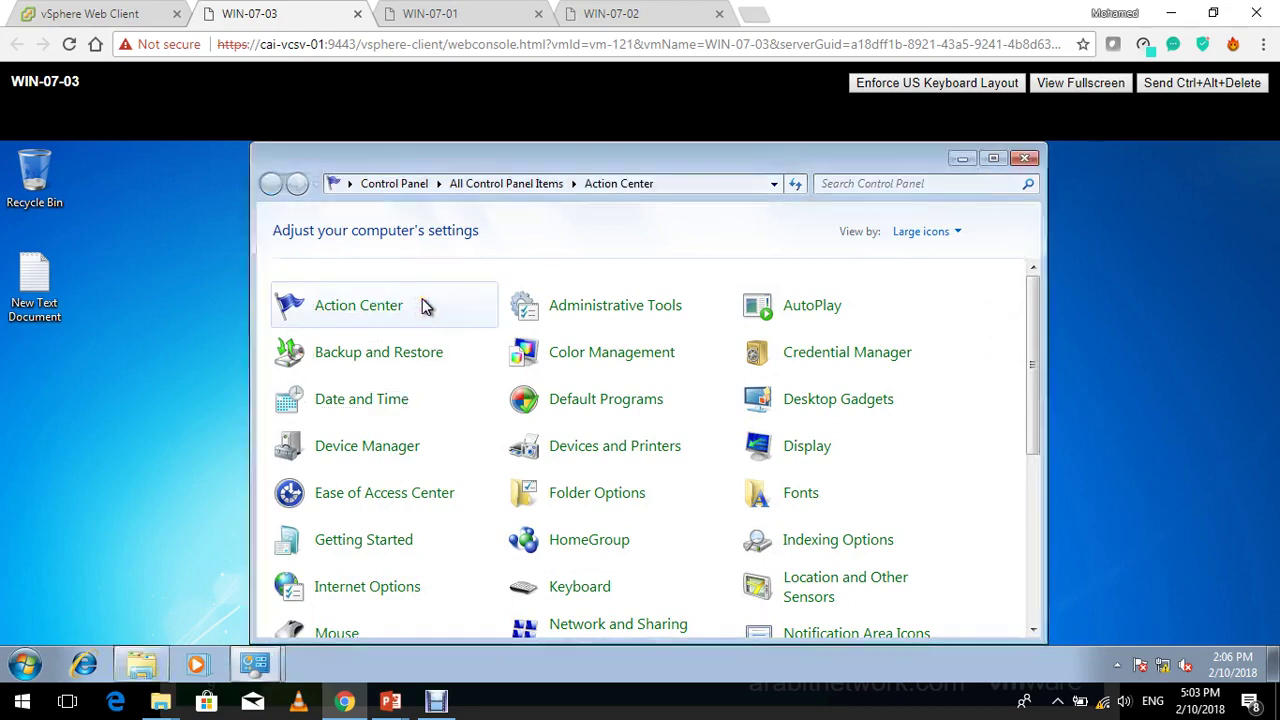
Step: Switch to vSphere Web Client, refresh it, and check the running and recent tasks for DRS activity
left_click(140, 12)
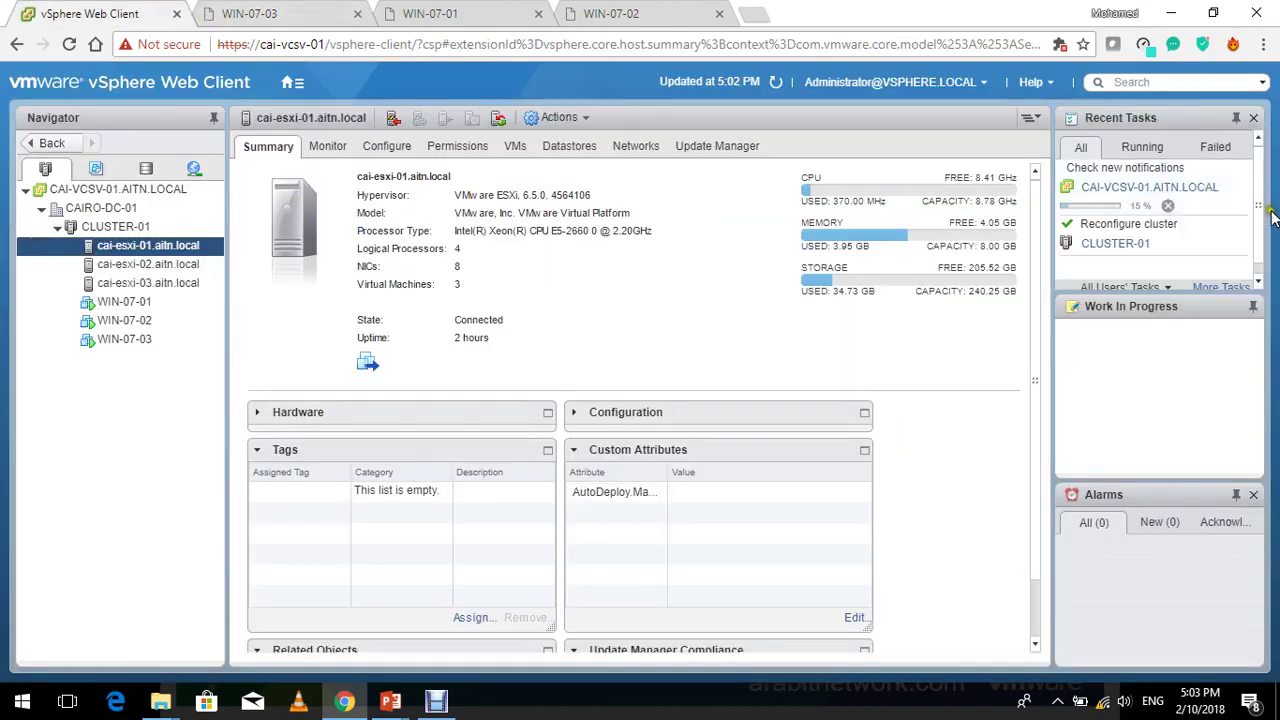
left_click(785, 81)
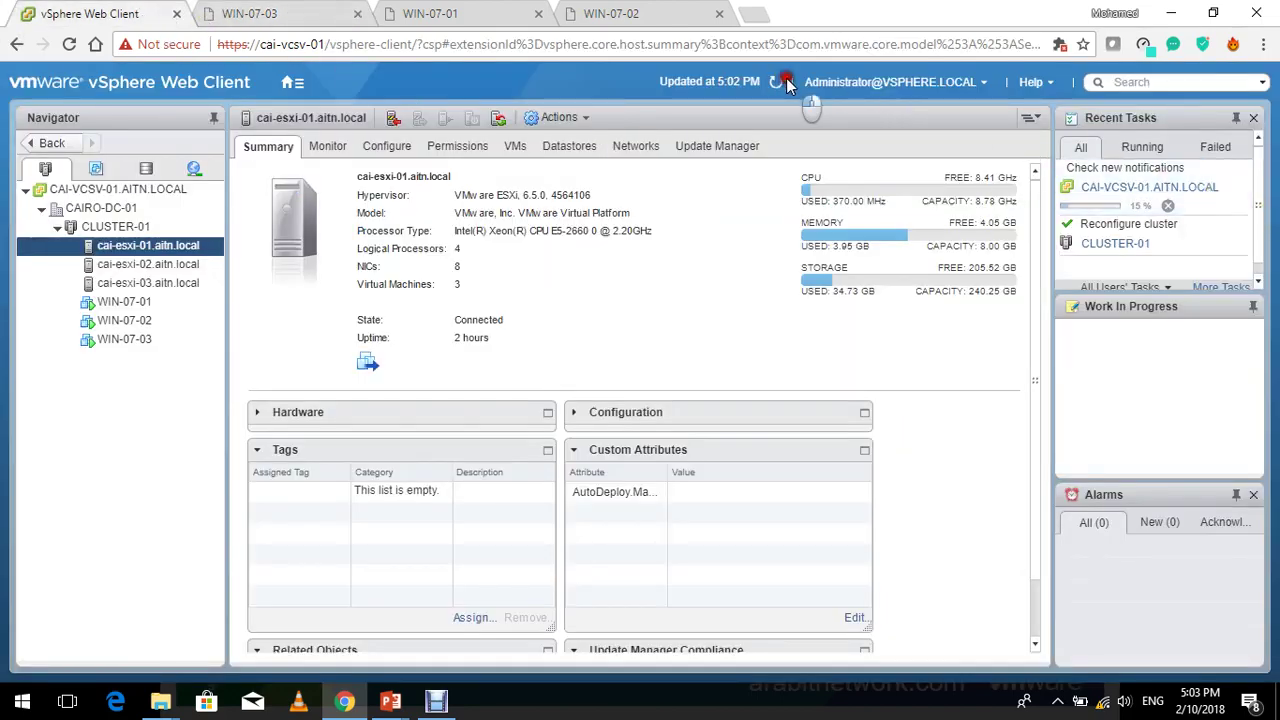
left_click(778, 84)
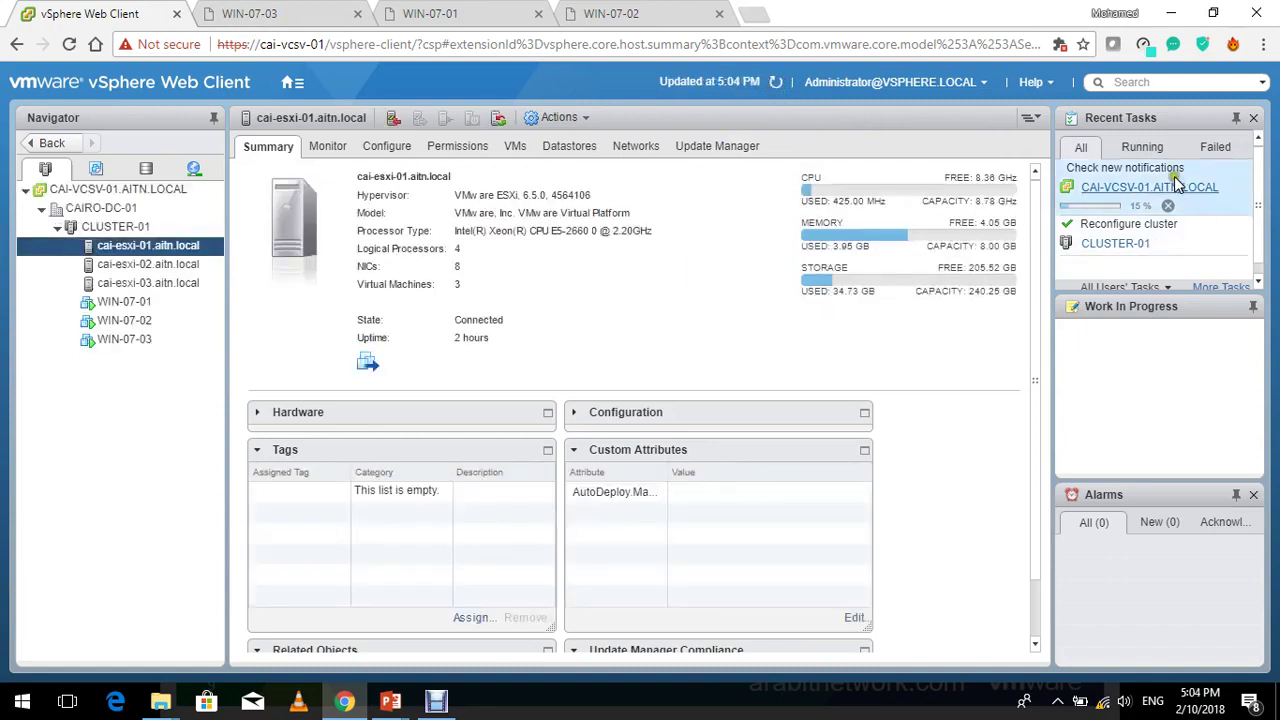
left_click(1142, 147)
left_click(1080, 148)
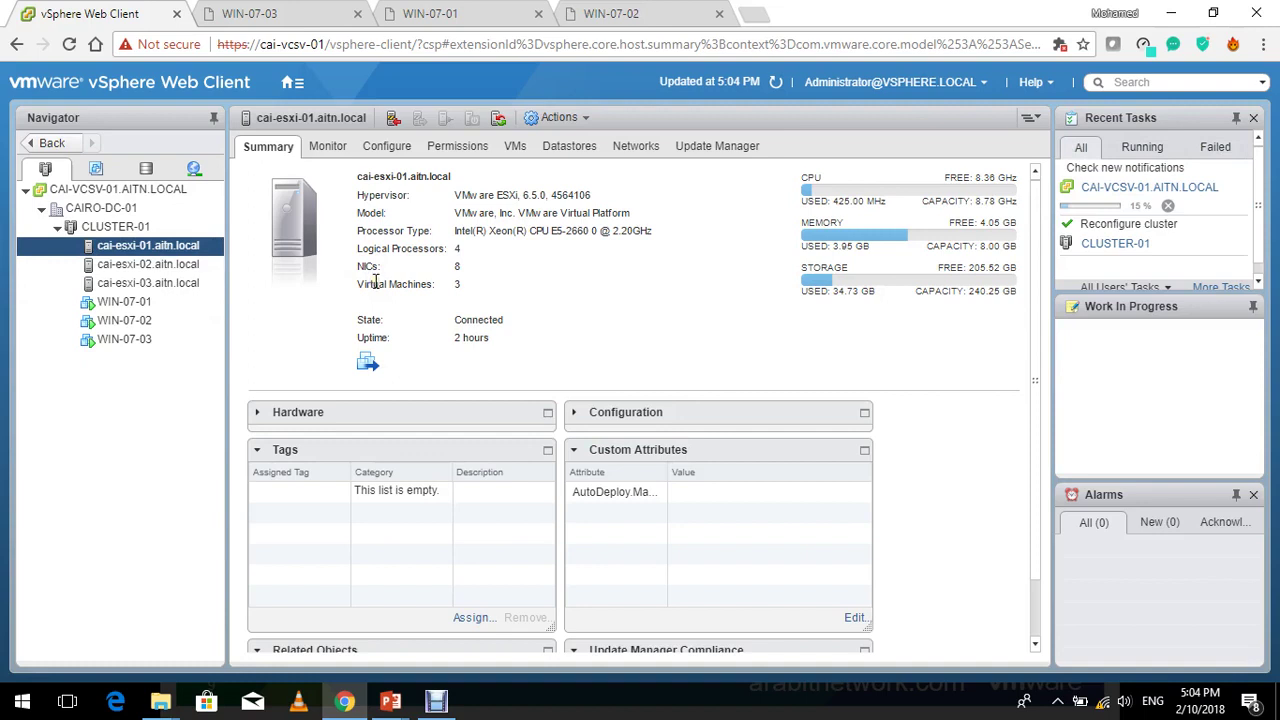
Step: Restart the guest operating system of the WIN-07-03 virtual machine in CLUSTER-01
left_click(115, 226)
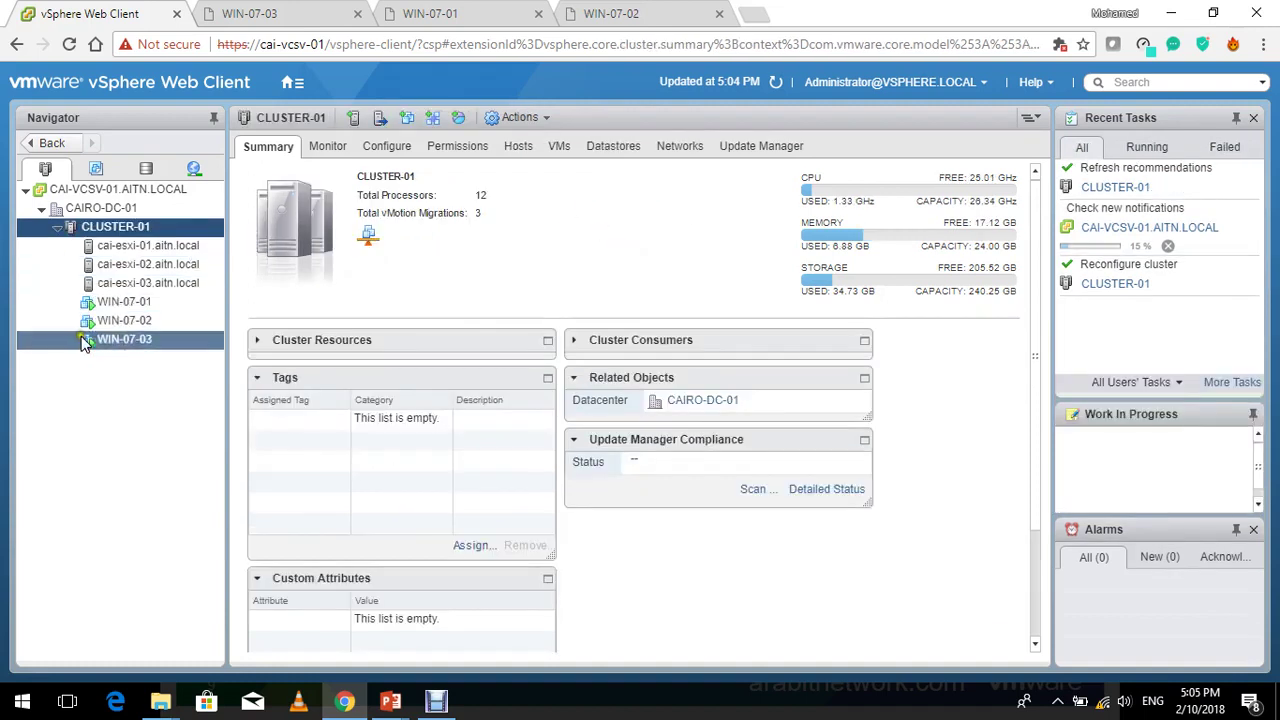
left_click(124, 339)
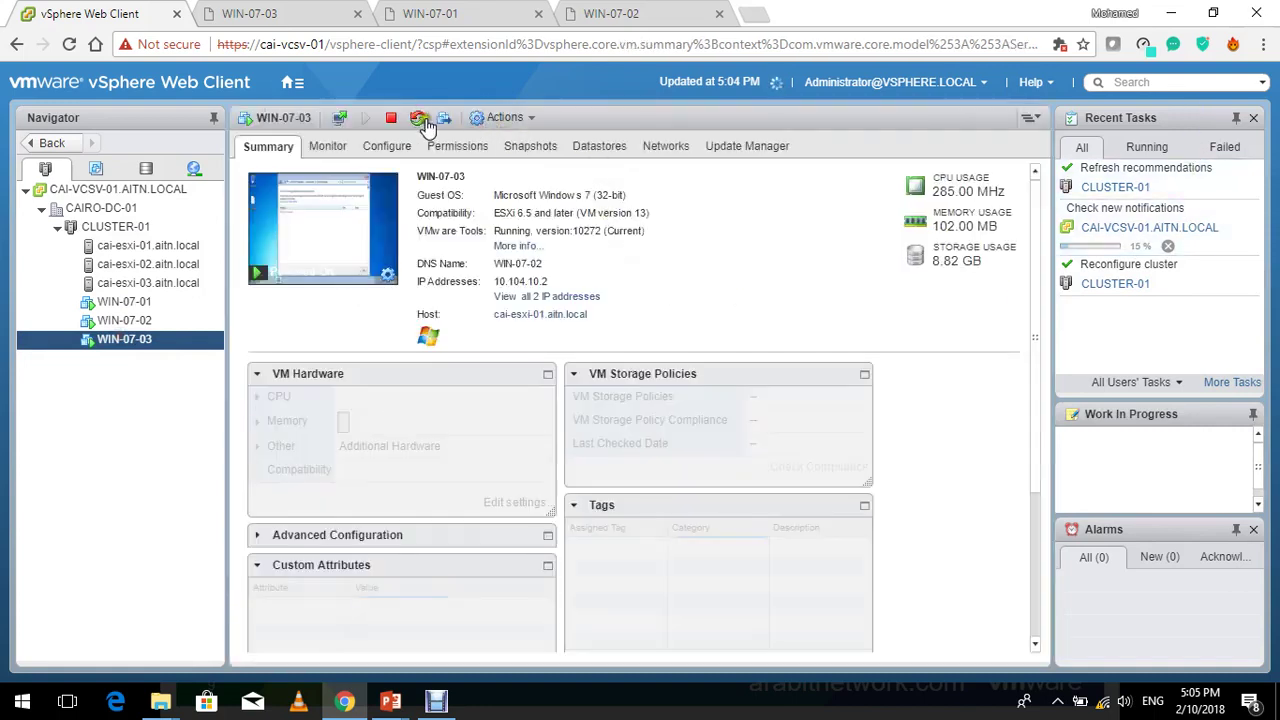
left_click(419, 118)
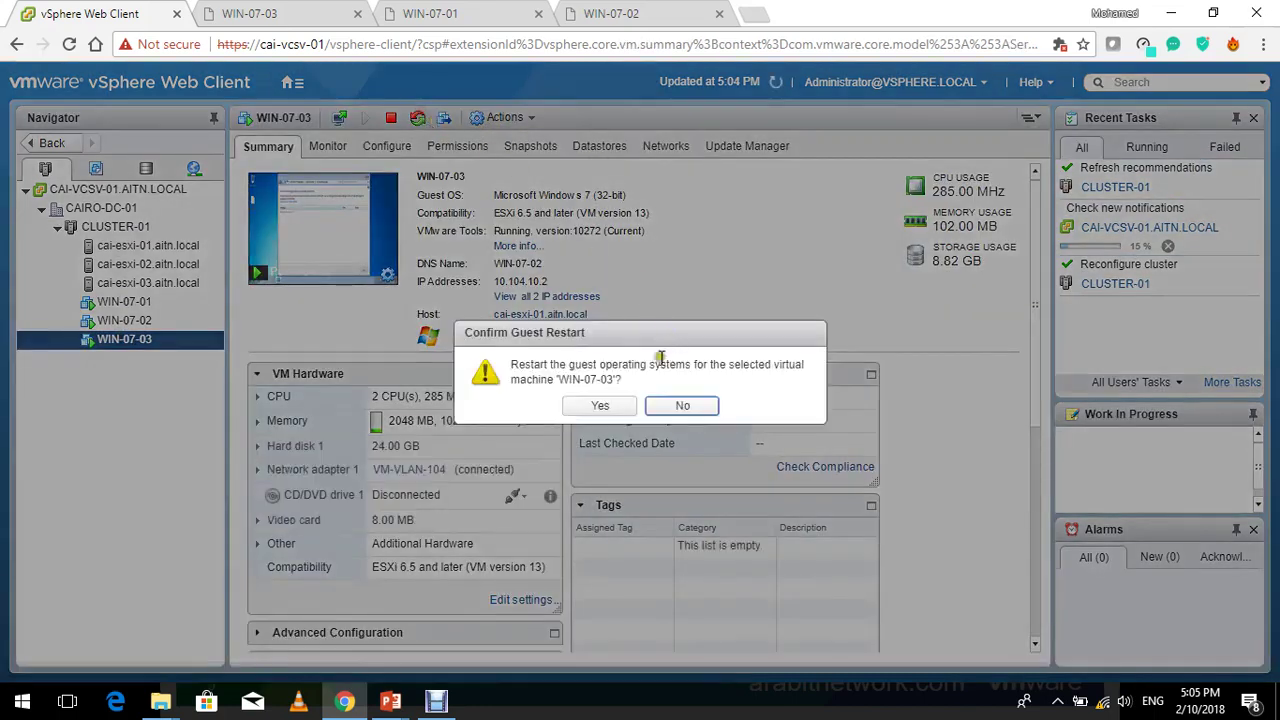
left_click(604, 406)
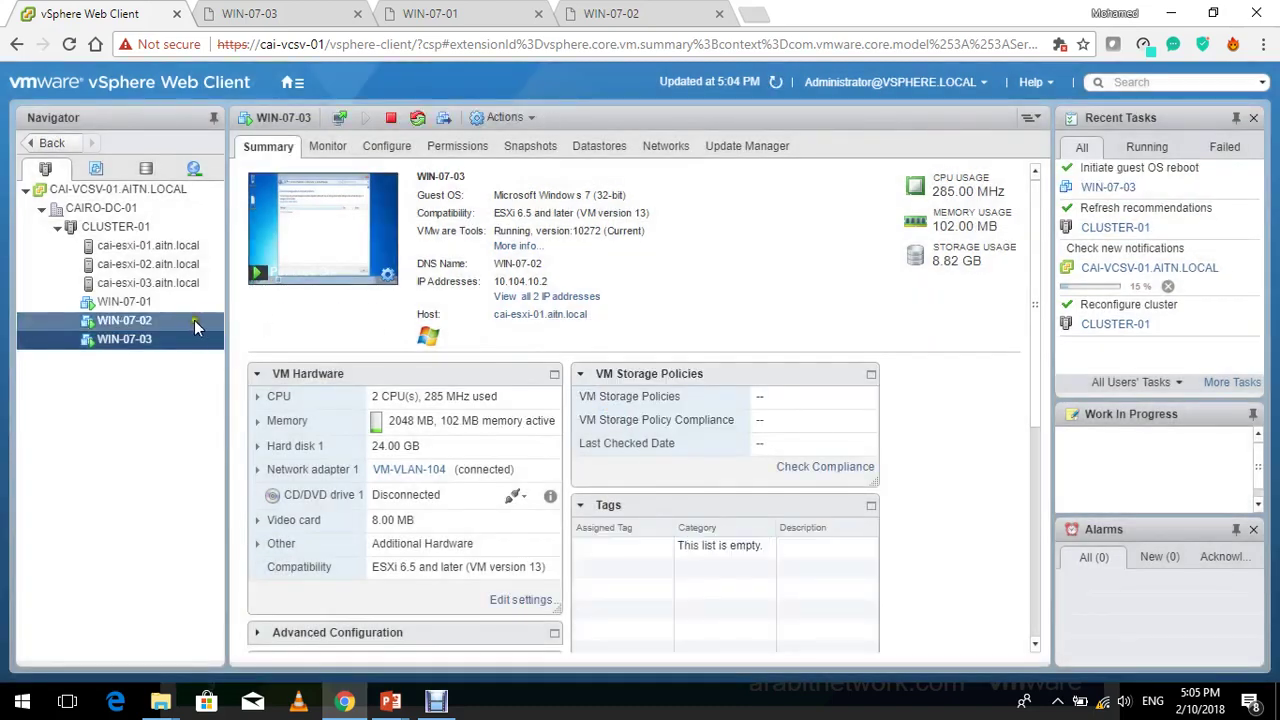
Step: Restart the guest operating system of the WIN-07-02 virtual machine
left_click(194, 320)
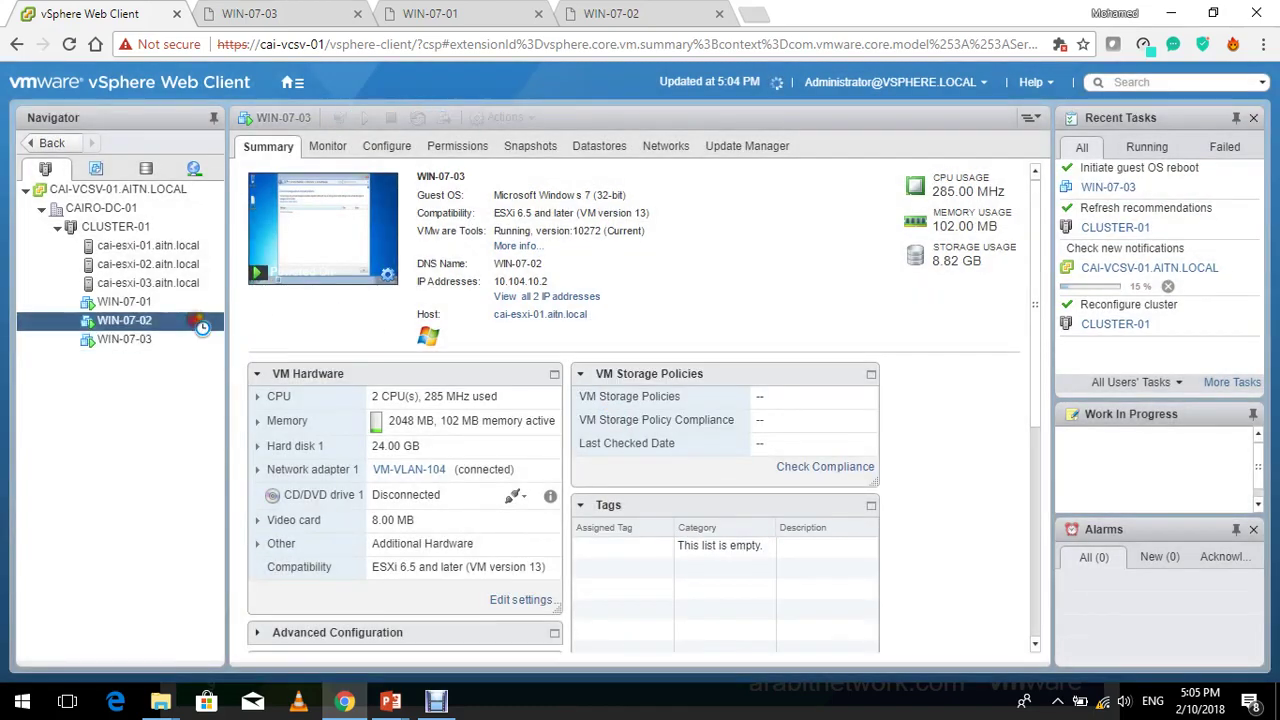
left_click(419, 119)
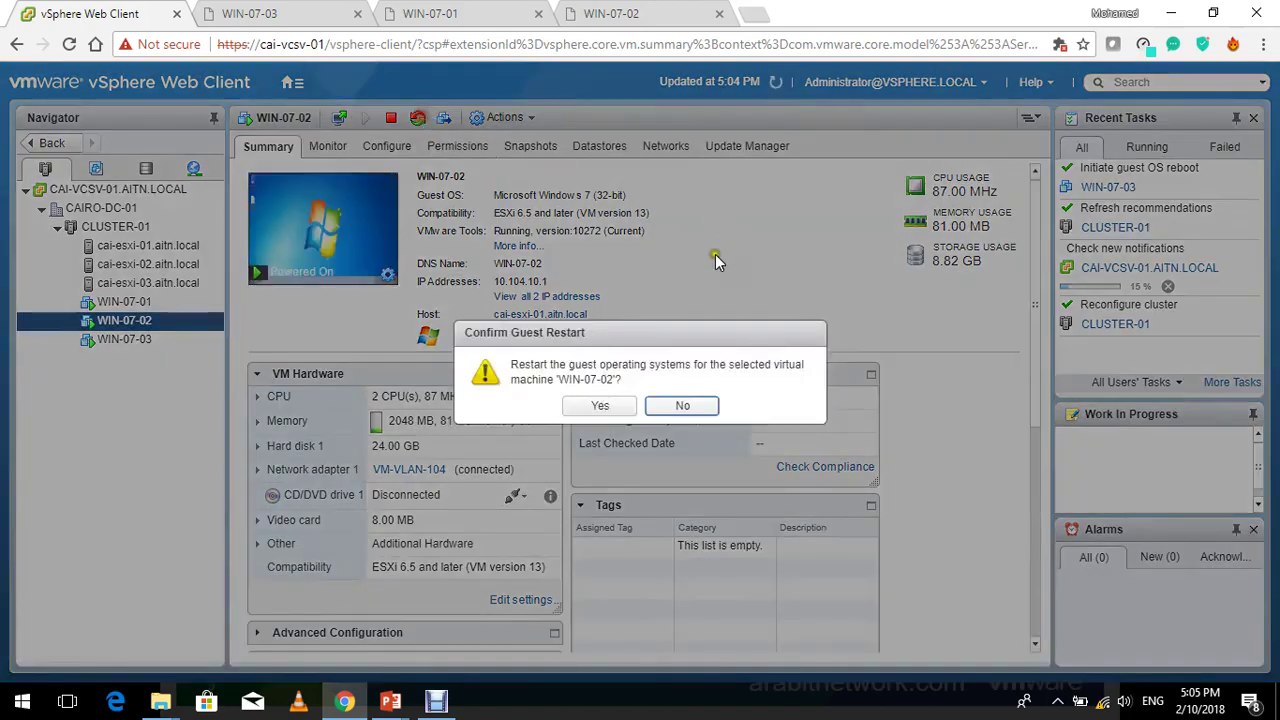
left_click(603, 405)
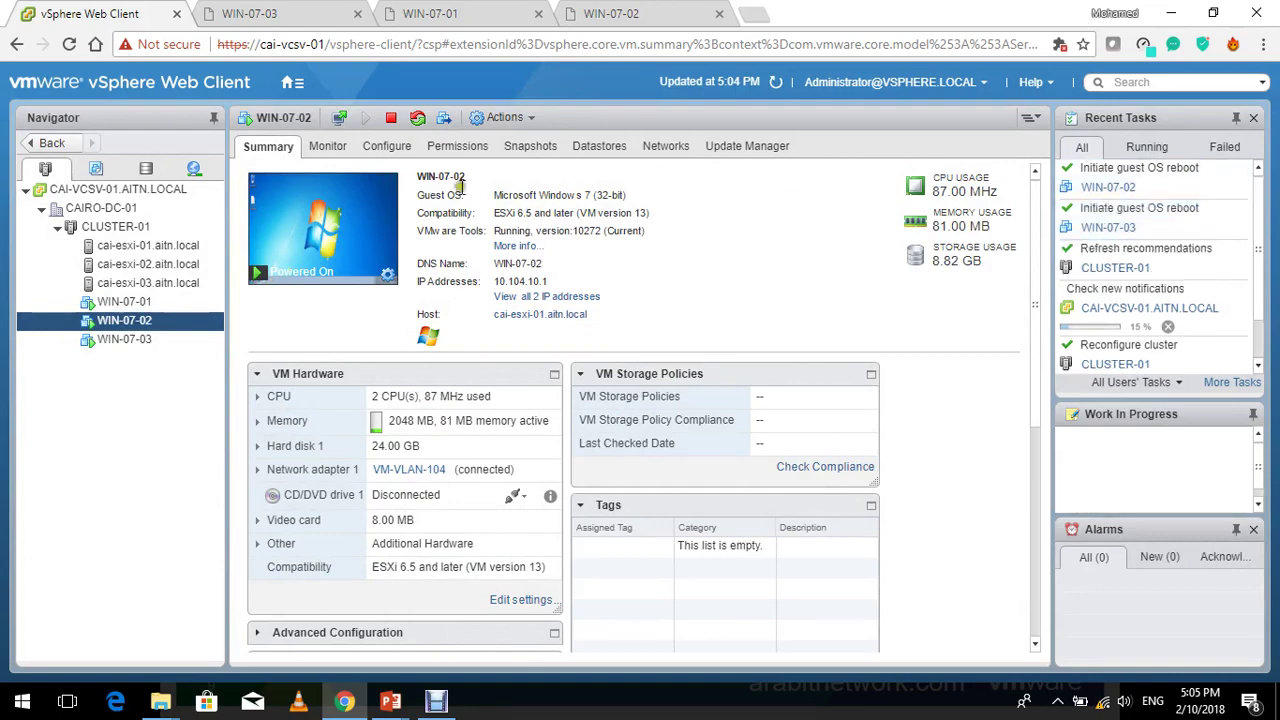
Step: Check the reboots in the WIN-07-02 and WIN-07-03 consoles, then return to vSphere Web Client and refresh it
left_click(495, 14)
left_click(595, 14)
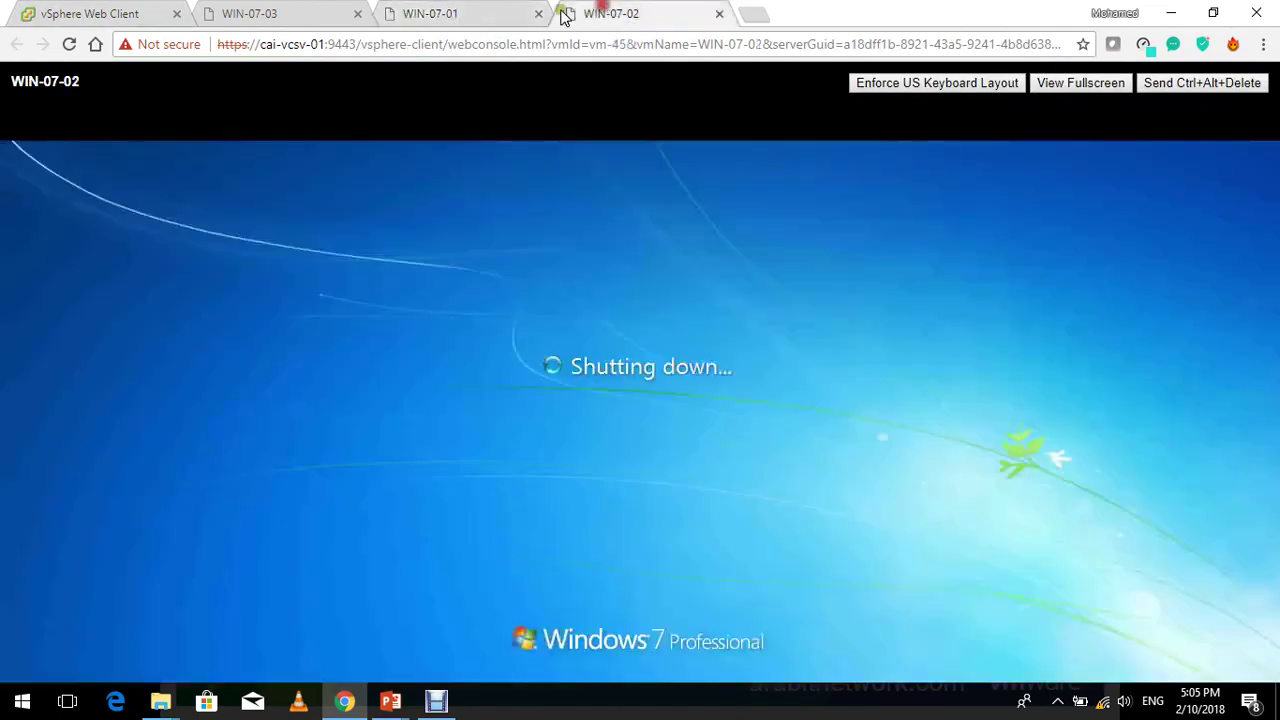
left_click(305, 14)
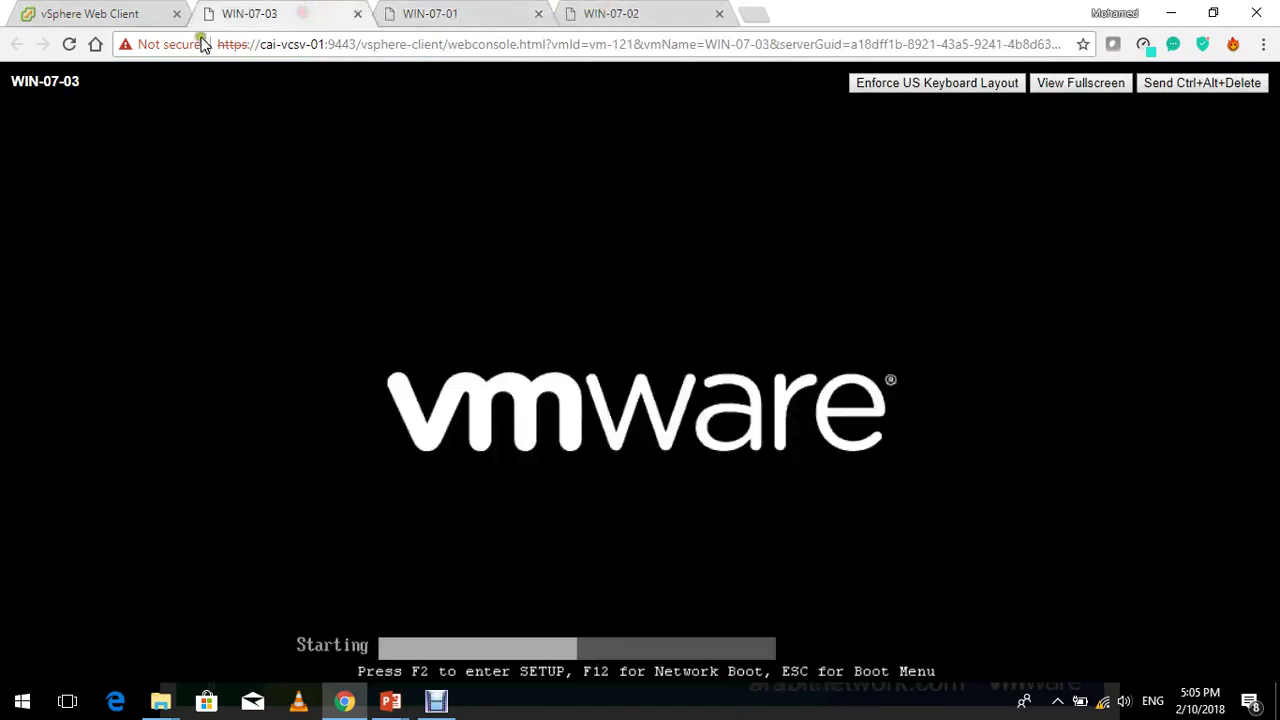
left_click(106, 12)
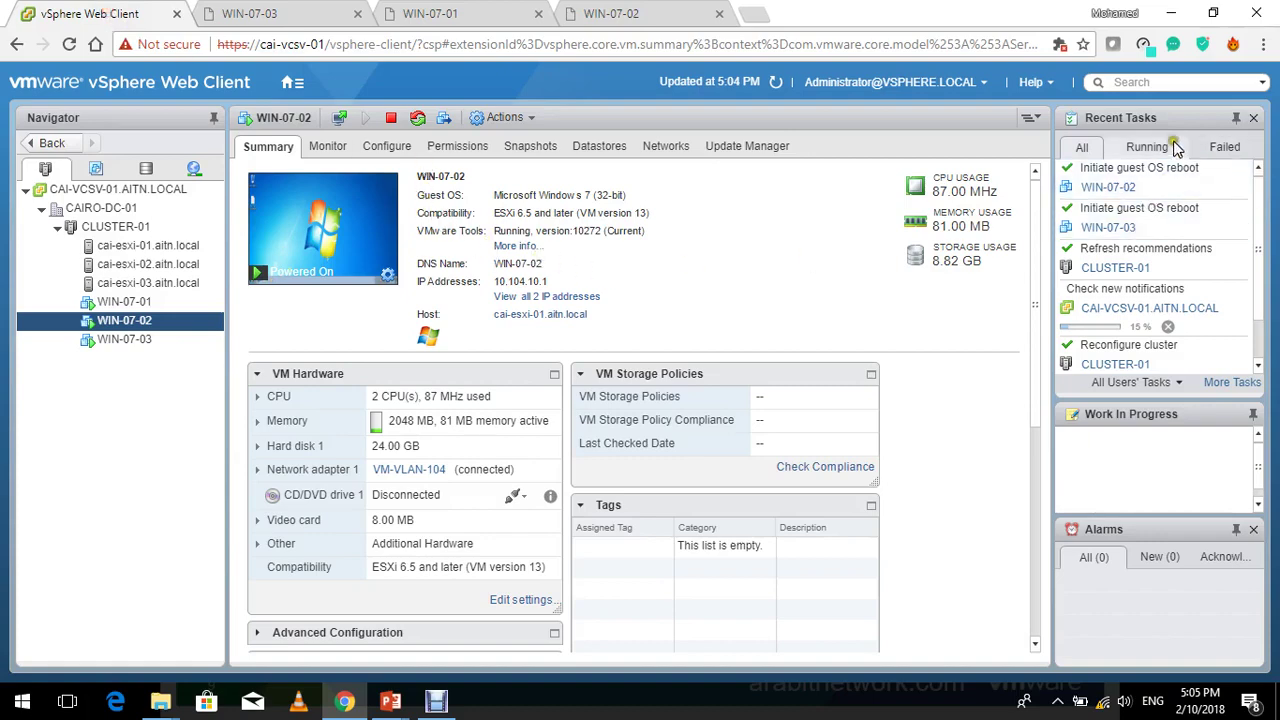
left_click(777, 84)
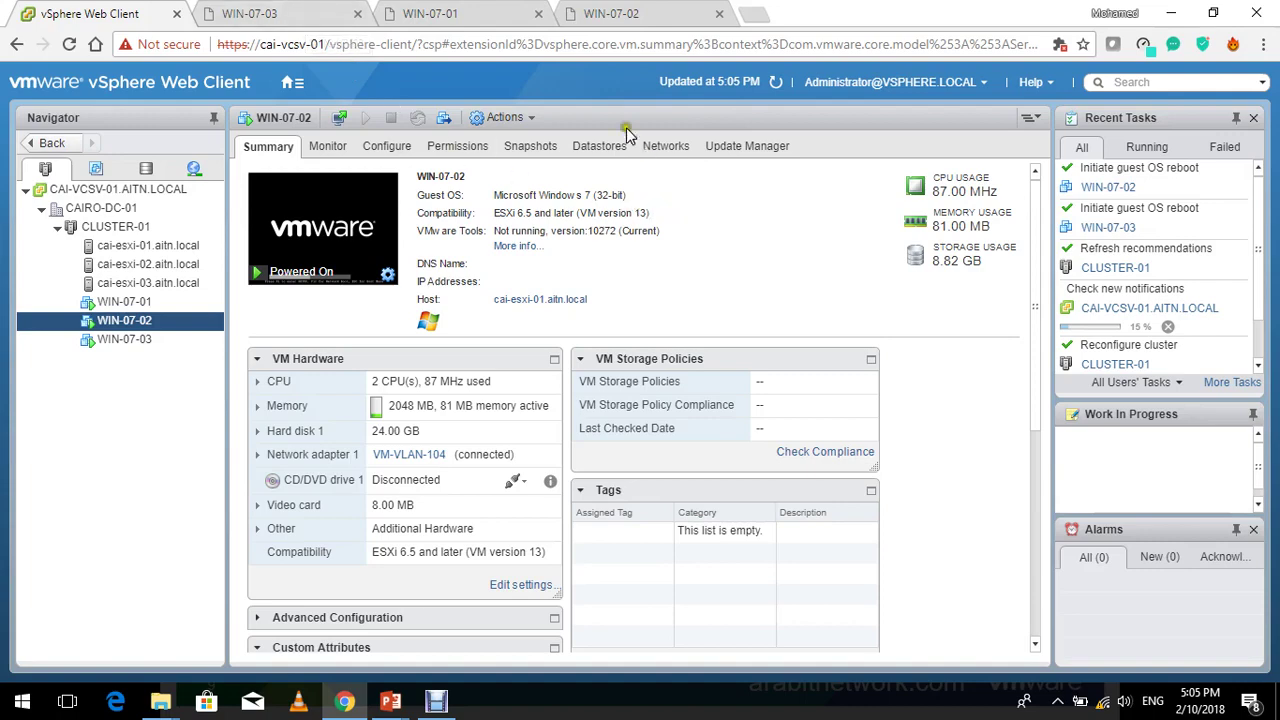
Step: Look through the WIN-07-03, WIN-07-01 and WIN-07-02 consoles, then review the recent tasks in vSphere Web Client
left_click(296, 12)
left_click(430, 12)
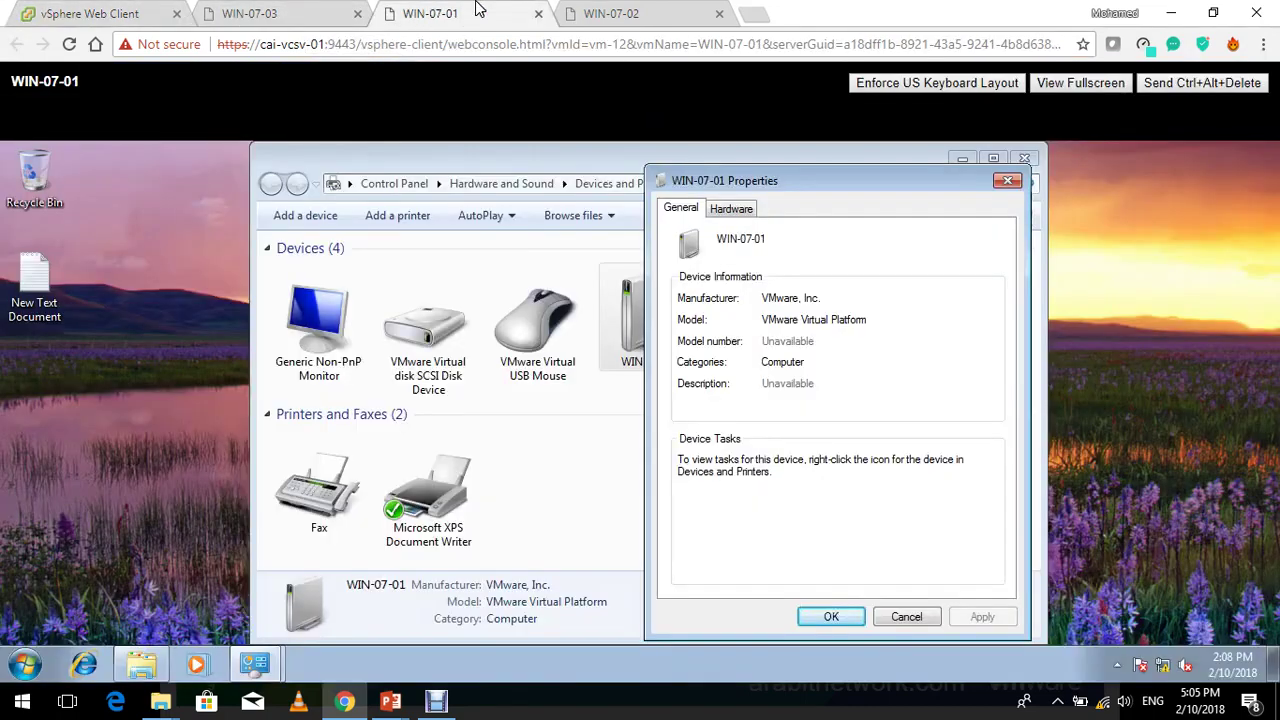
left_click(592, 10)
left_click(150, 12)
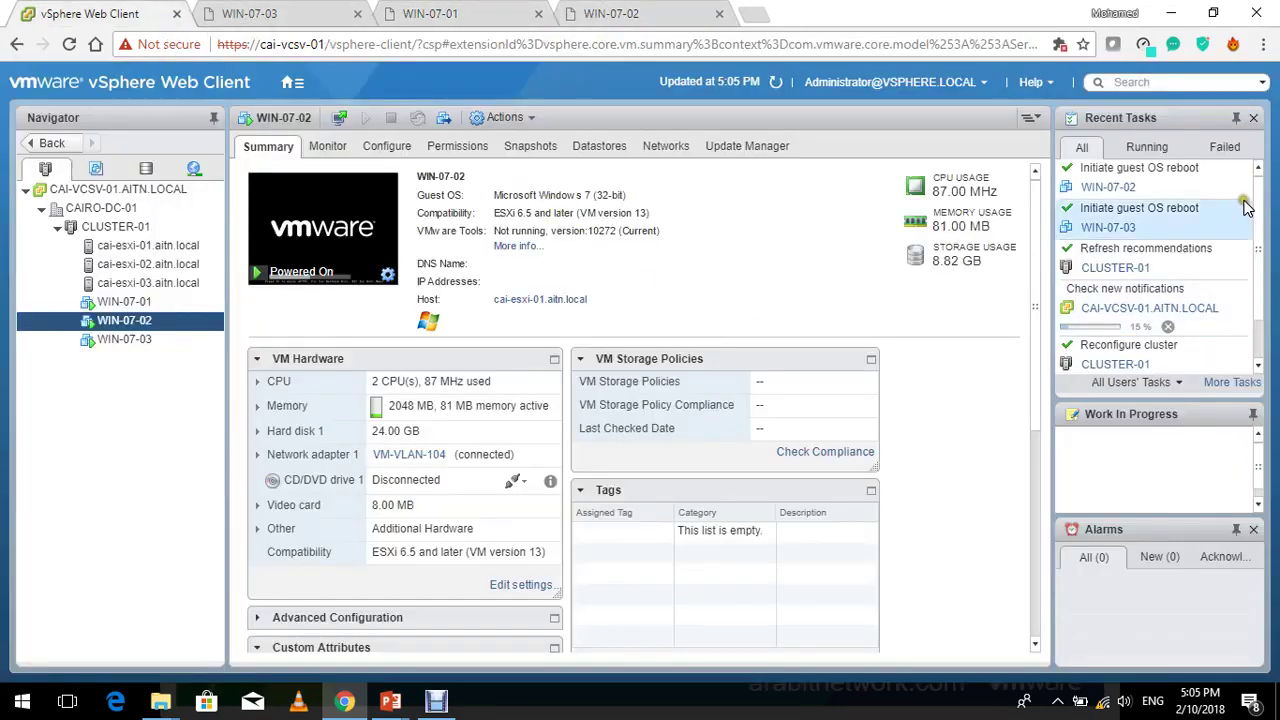
mouse_move(1258, 222)
left_mouse_down()
mouse_move(1252, 288)
mouse_move(1258, 212)
left_mouse_up()
Step: Display the vSphere DRS configuration of CLUSTER-01 and try to edit its settings
left_click(166, 231)
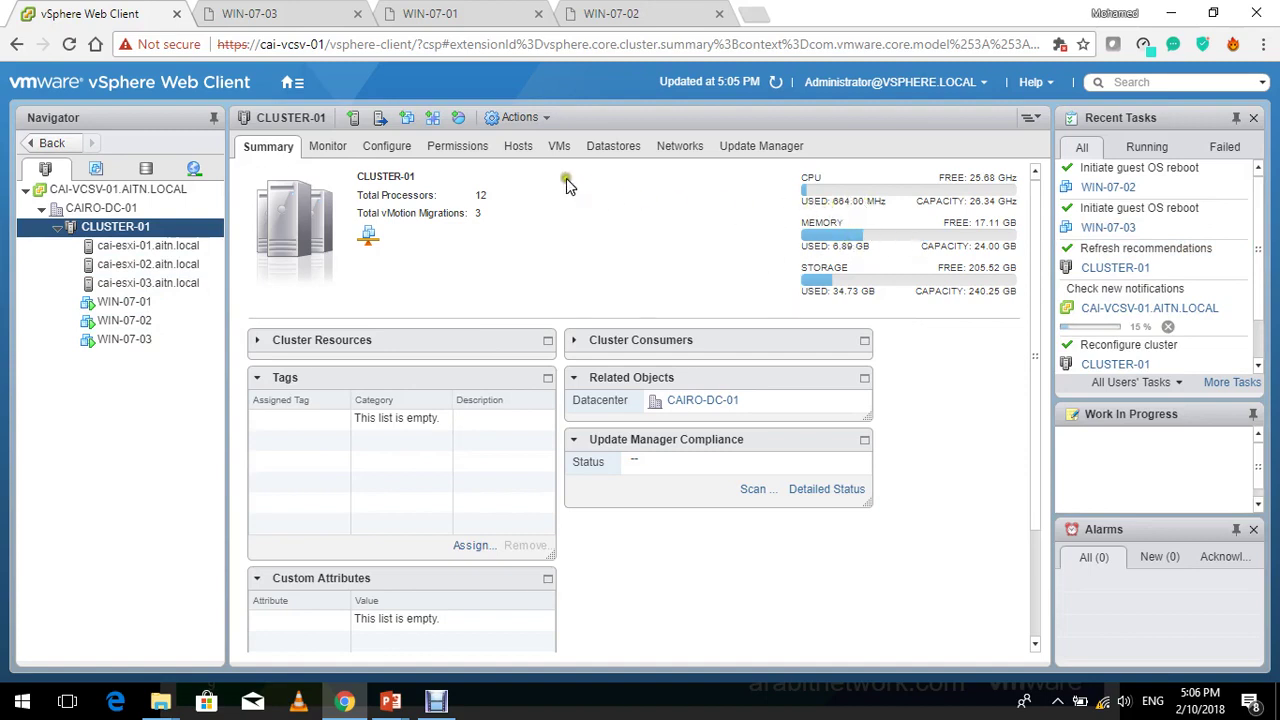
left_click(388, 147)
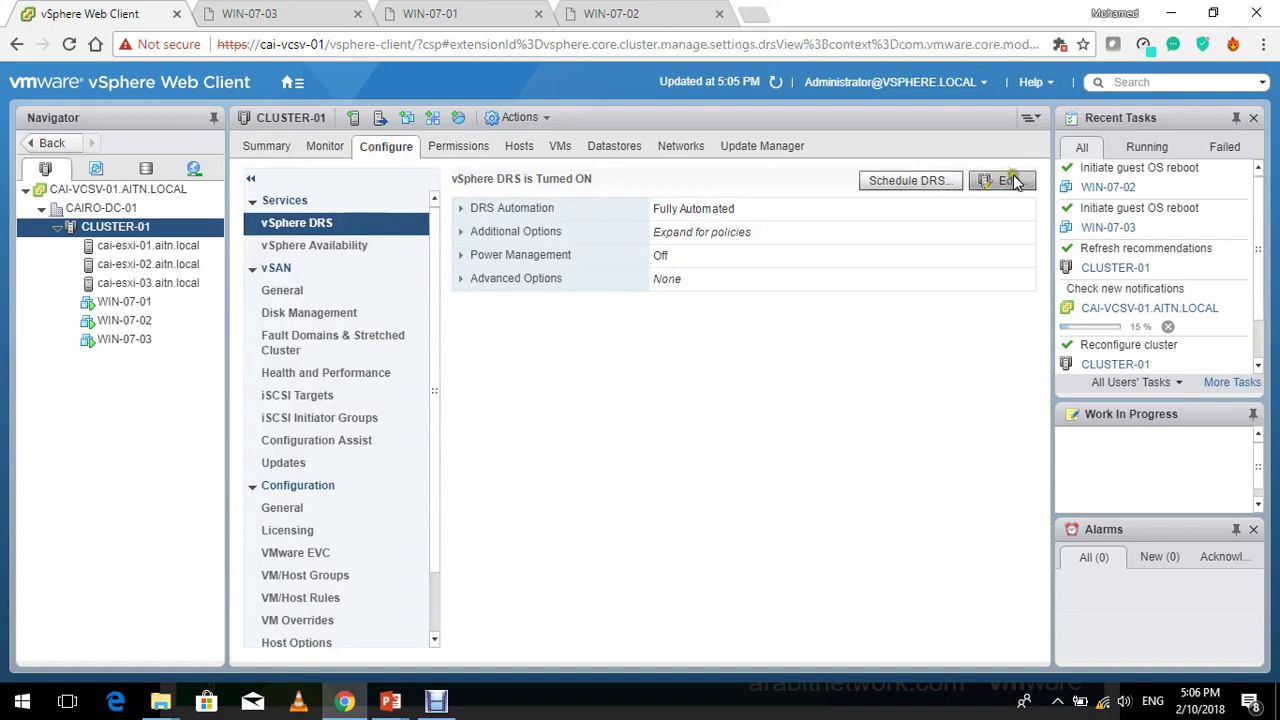
left_click(1002, 215)
left_click(1008, 183)
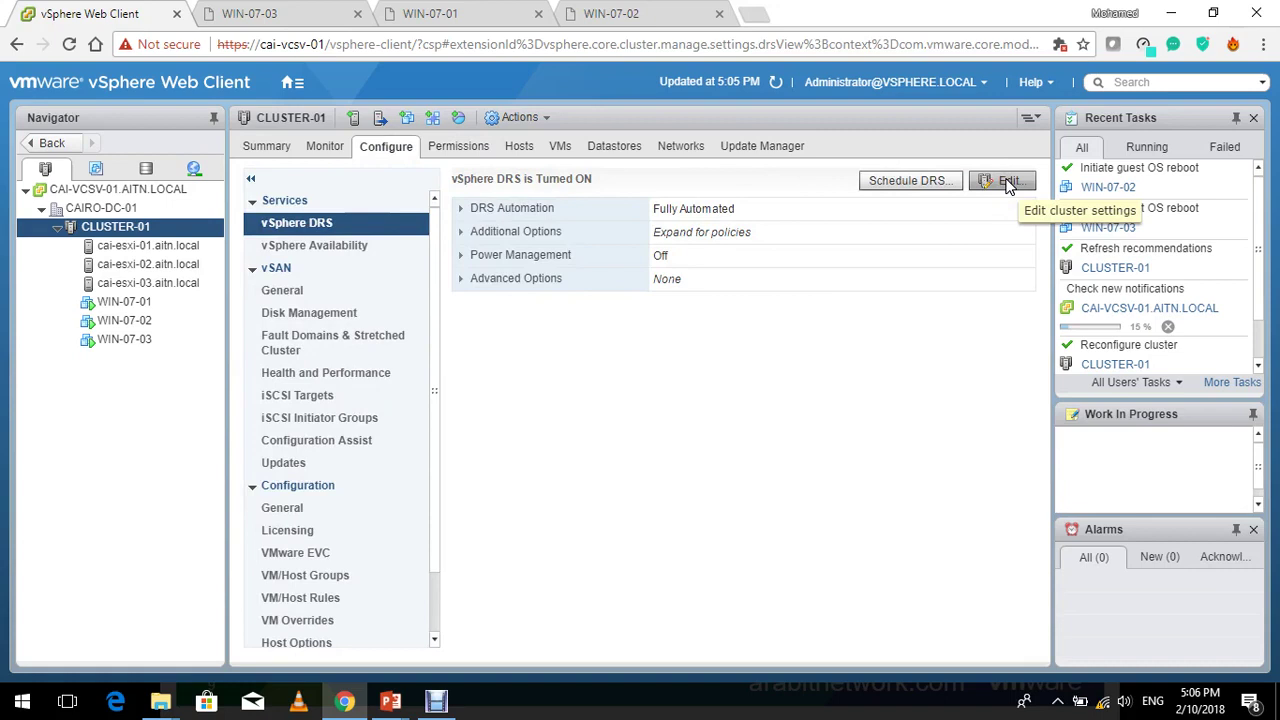
Step: Examine the vSphere DRS recommendations, faults and history of CLUSTER-01
left_click(327, 146)
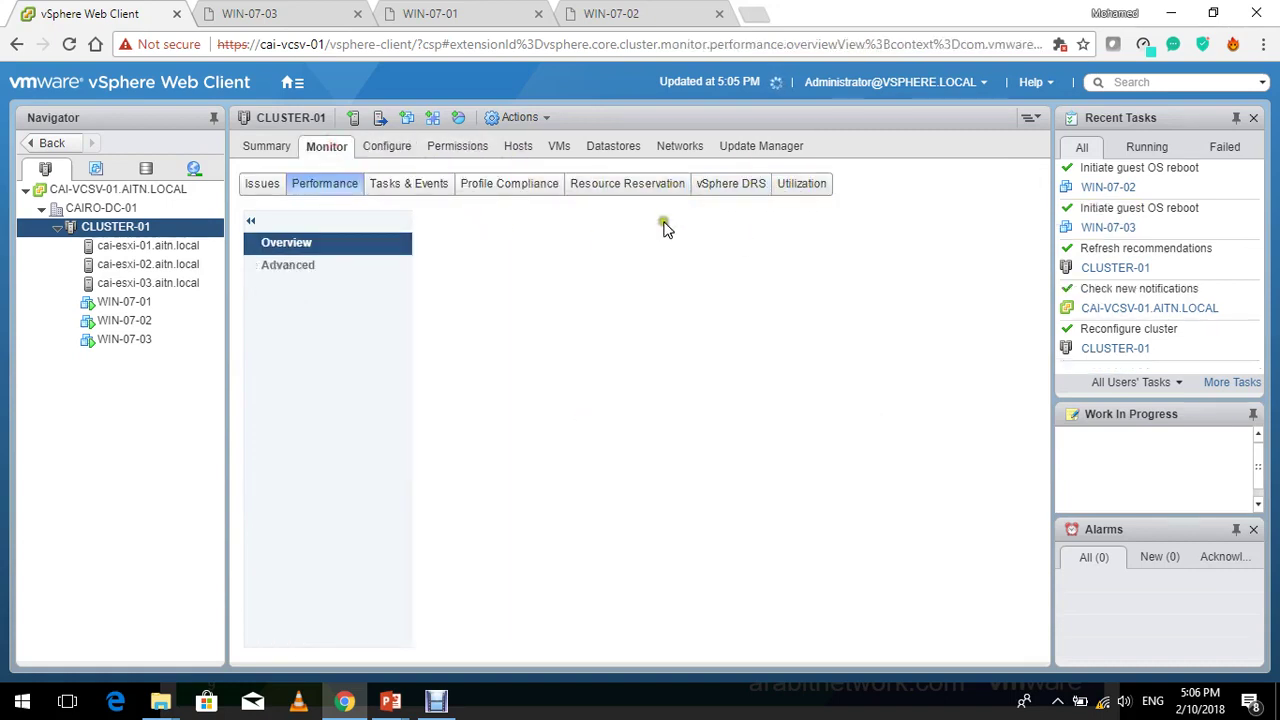
left_click(751, 190)
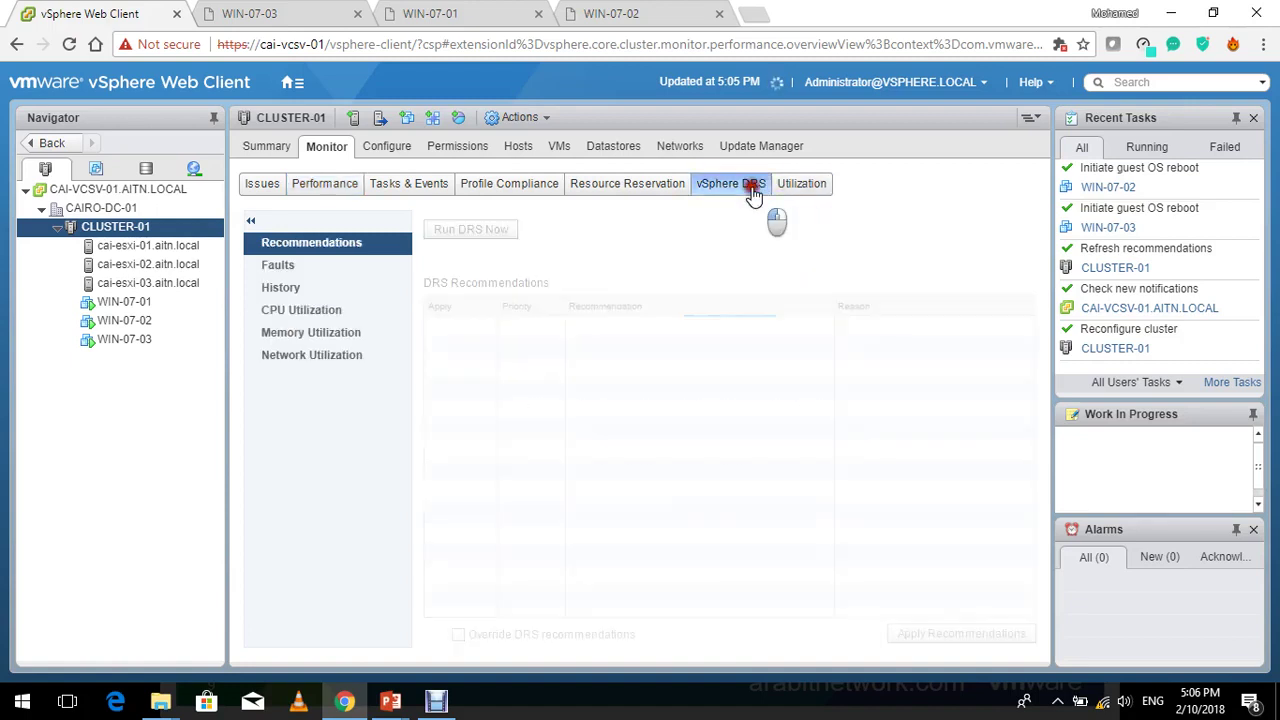
left_click(320, 262)
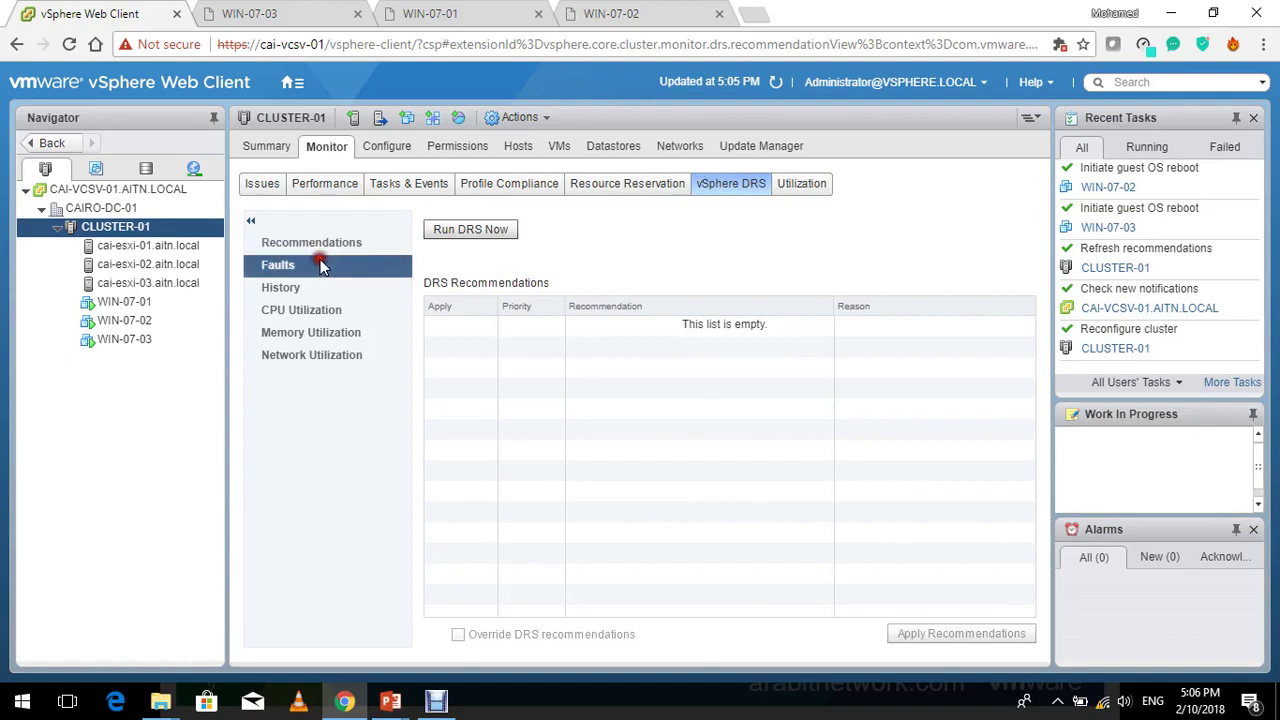
left_click(327, 287)
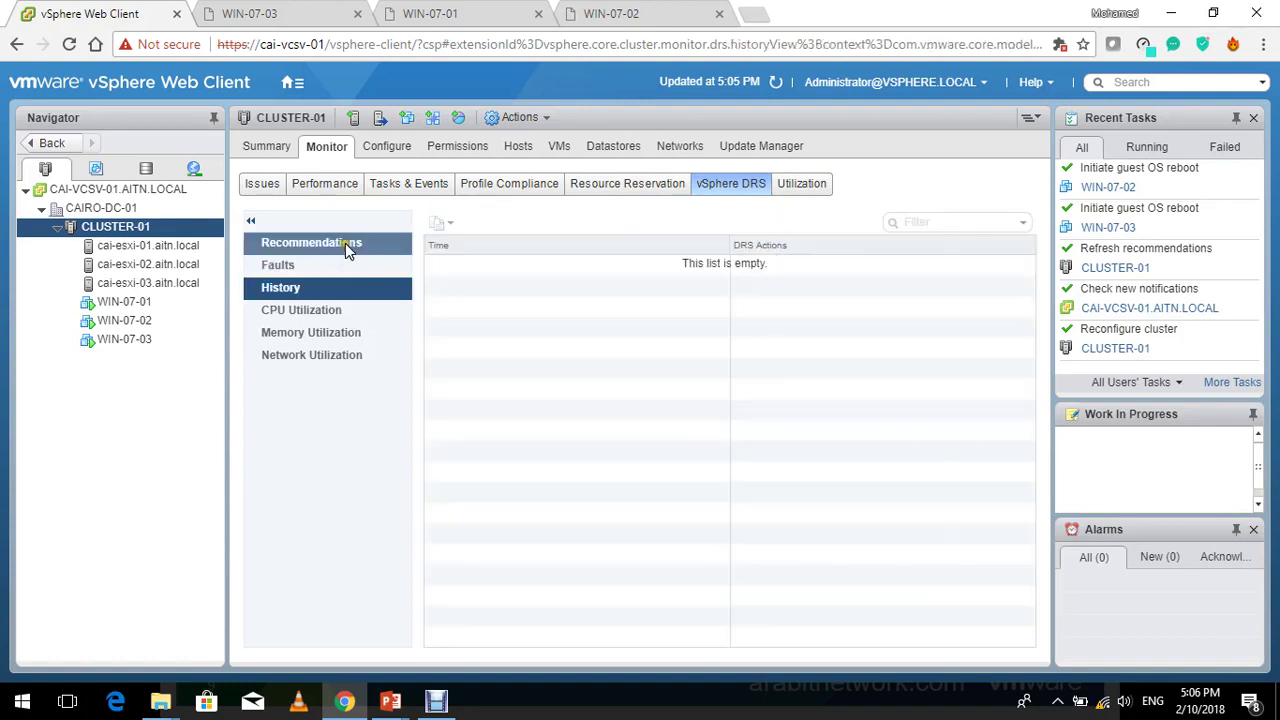
left_click(345, 243)
left_click(347, 287)
left_click(360, 241)
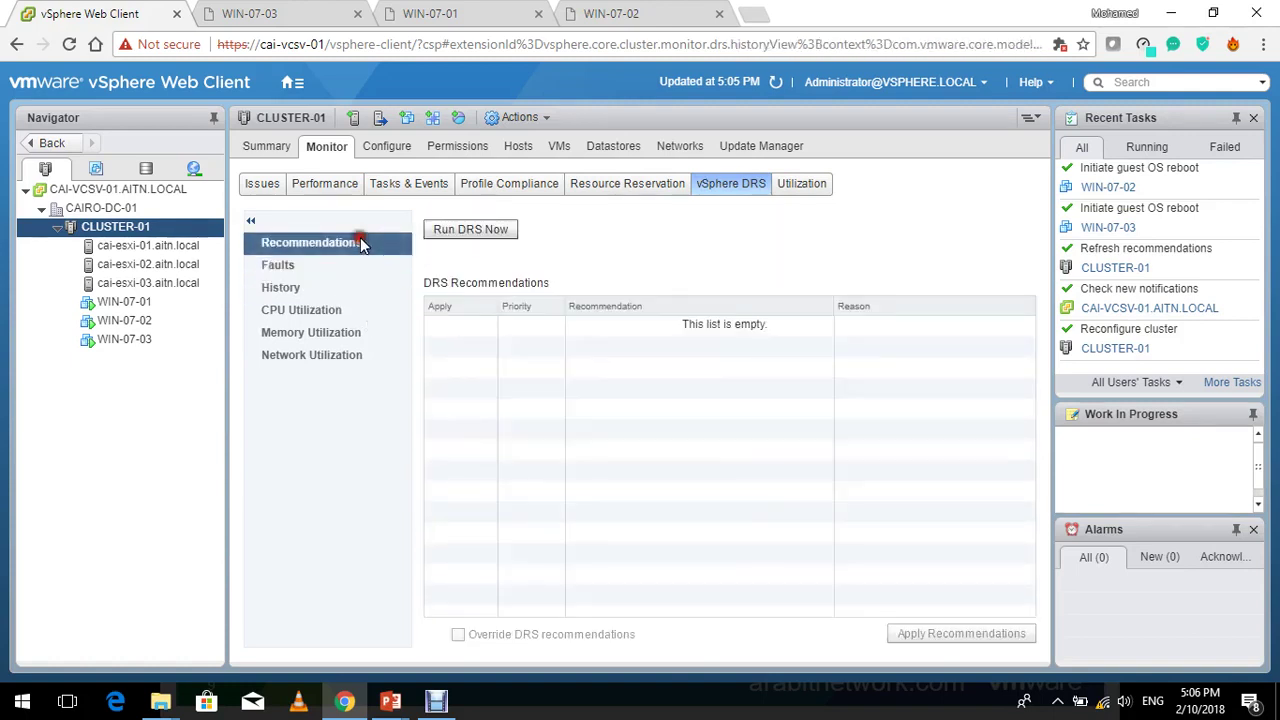
Step: Run DRS immediately on CLUSTER-01 and check the running and recent tasks
left_click(490, 238)
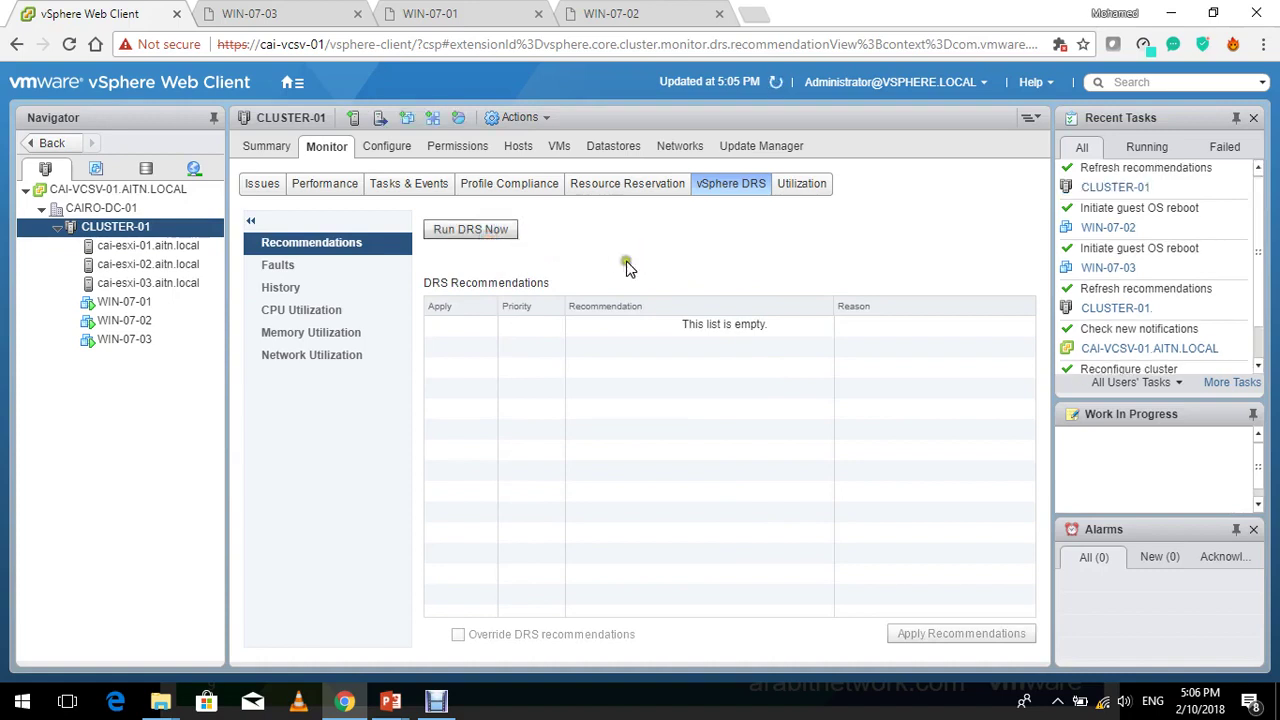
left_click(1146, 147)
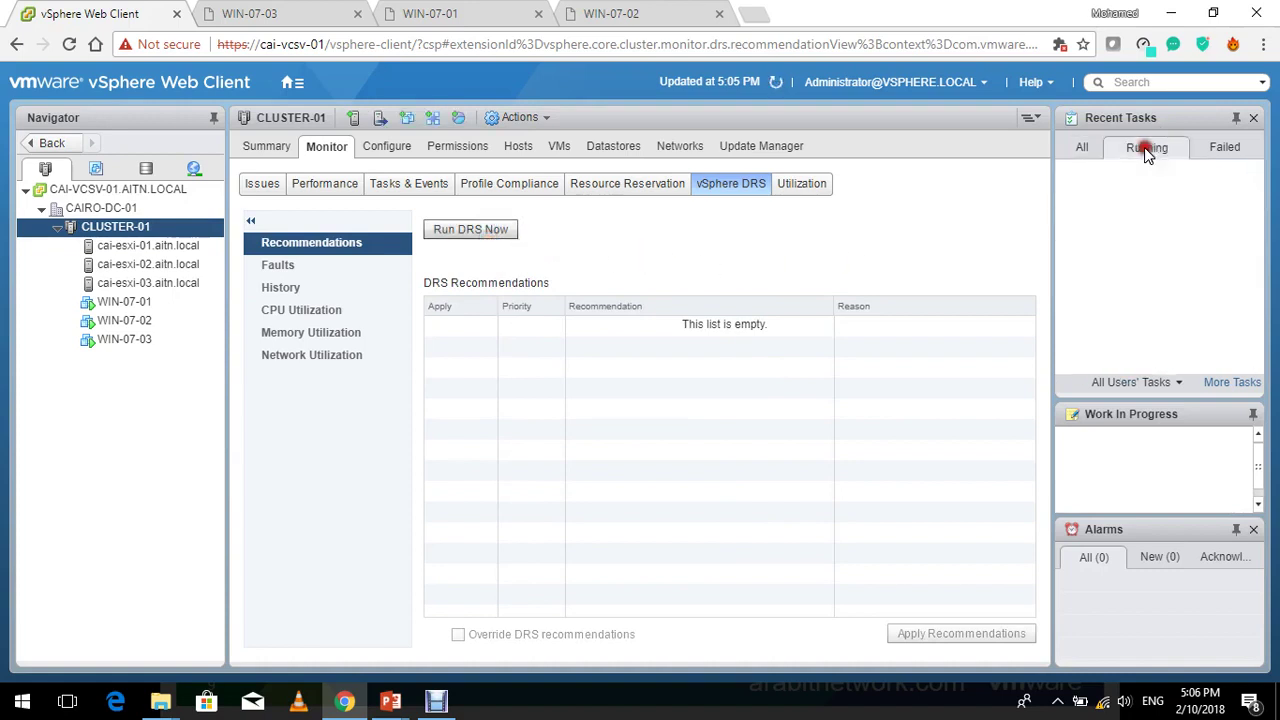
left_click(1085, 146)
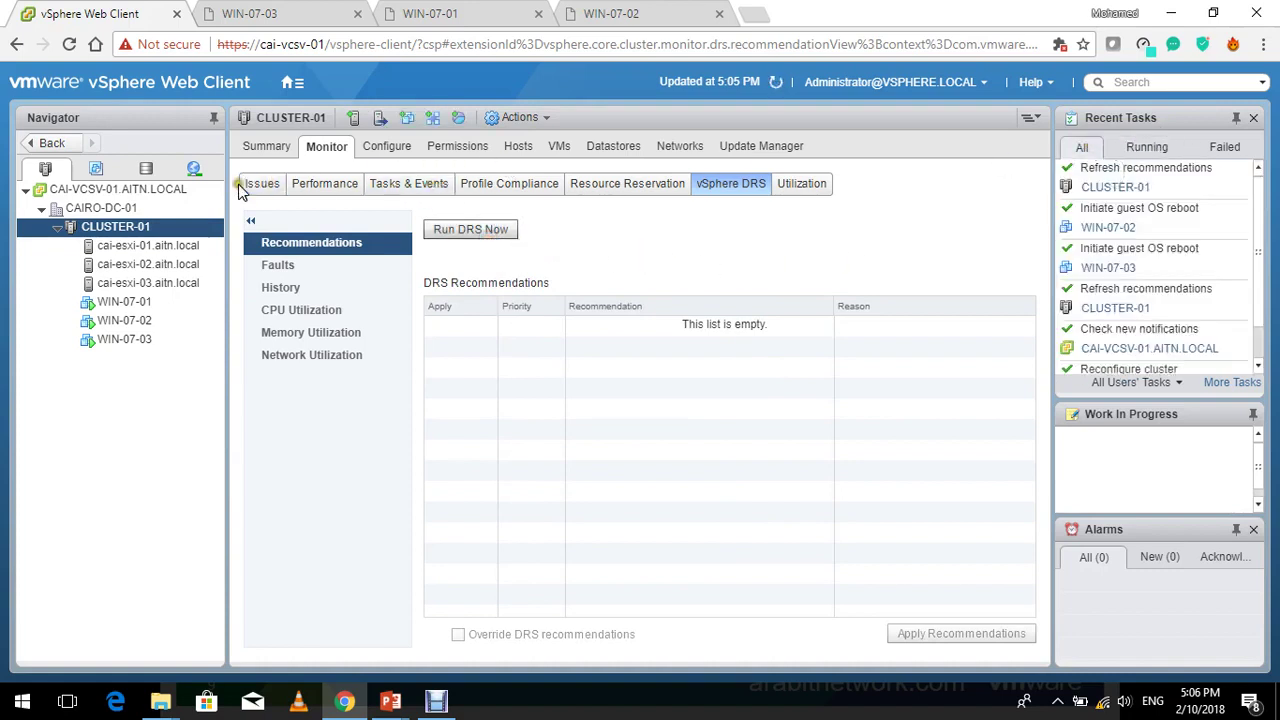
Step: In CLUSTER-01's DRS additional options, enable distributing a more even number of virtual machines across hosts and save the settings
left_click(249, 187)
left_click(396, 148)
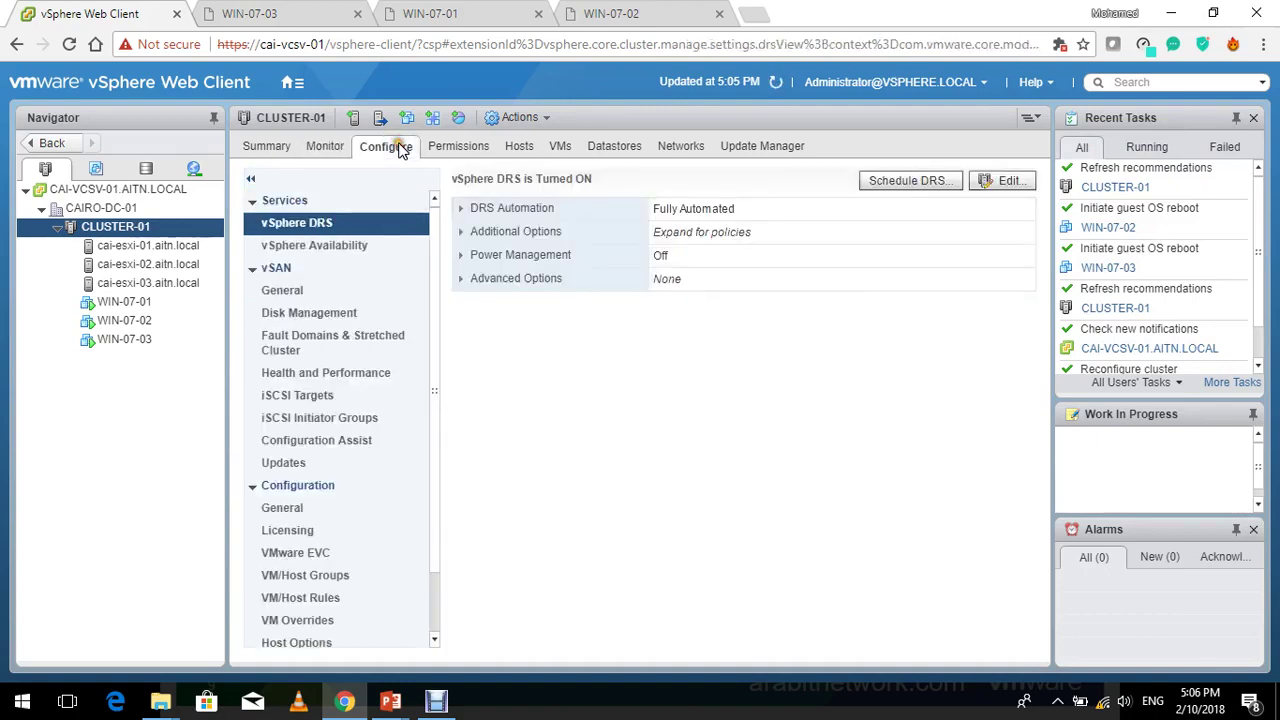
left_click(1010, 190)
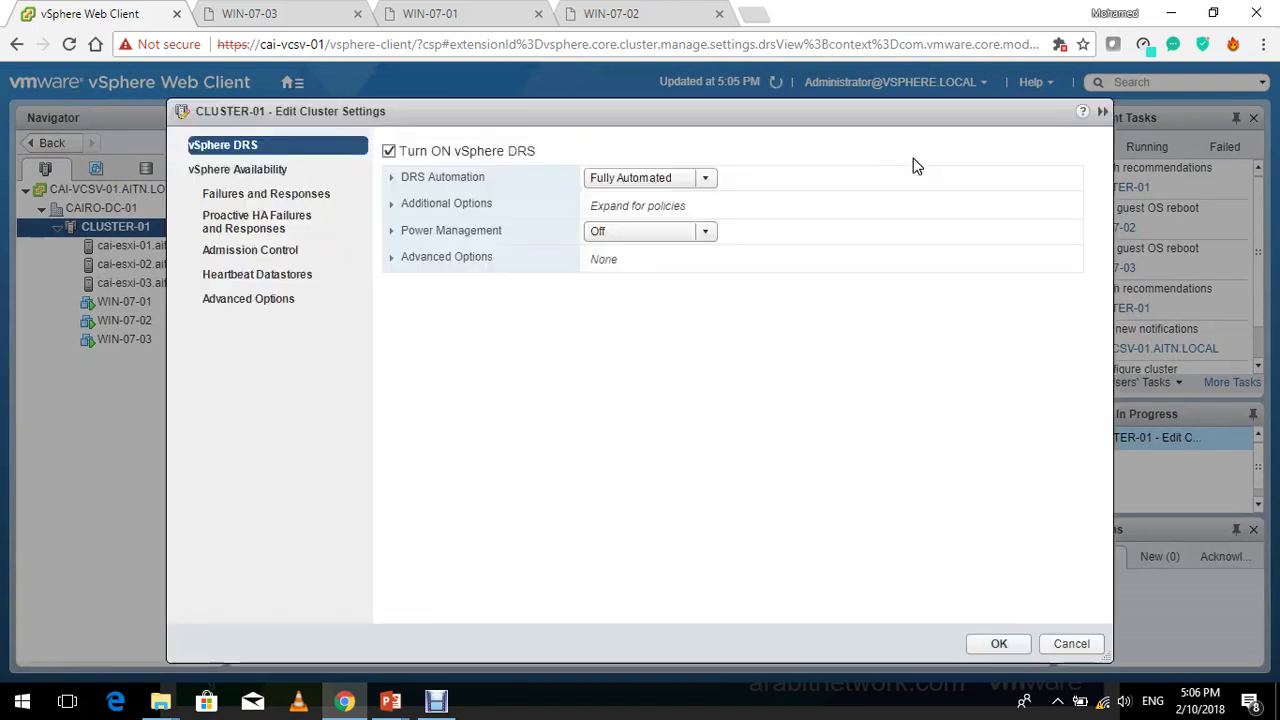
left_click(463, 204)
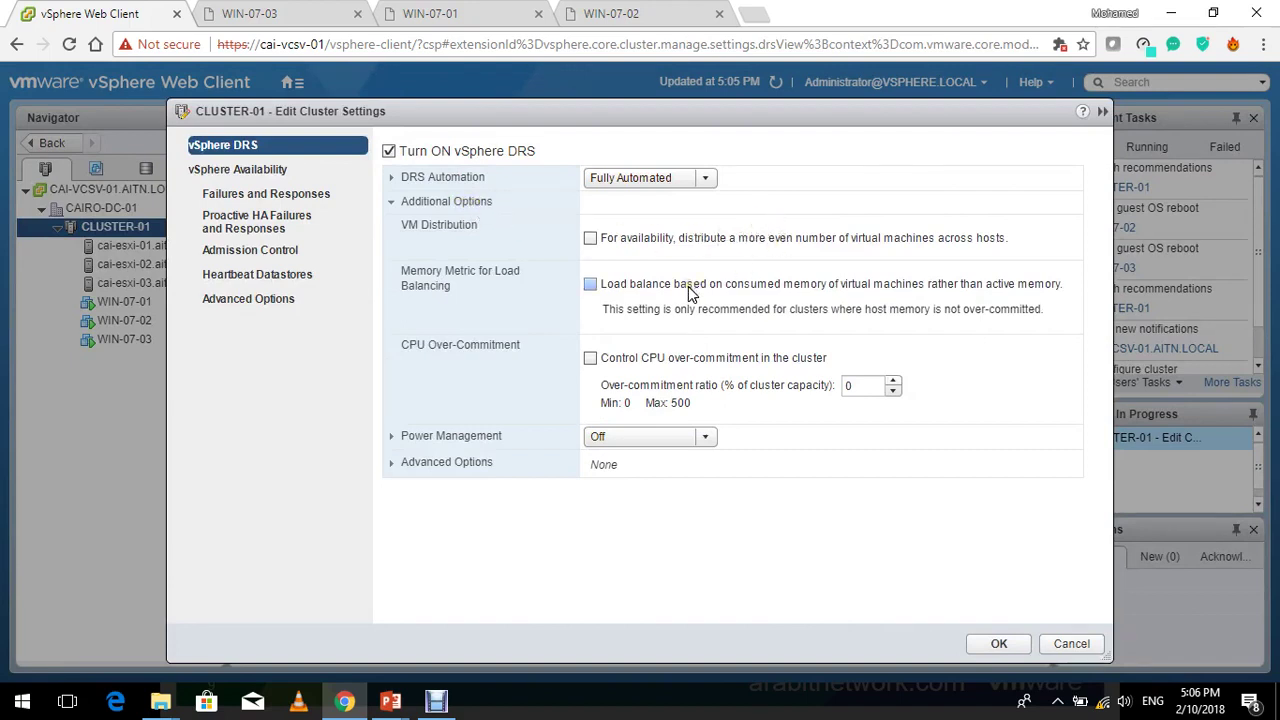
left_click(671, 239)
left_click(1002, 645)
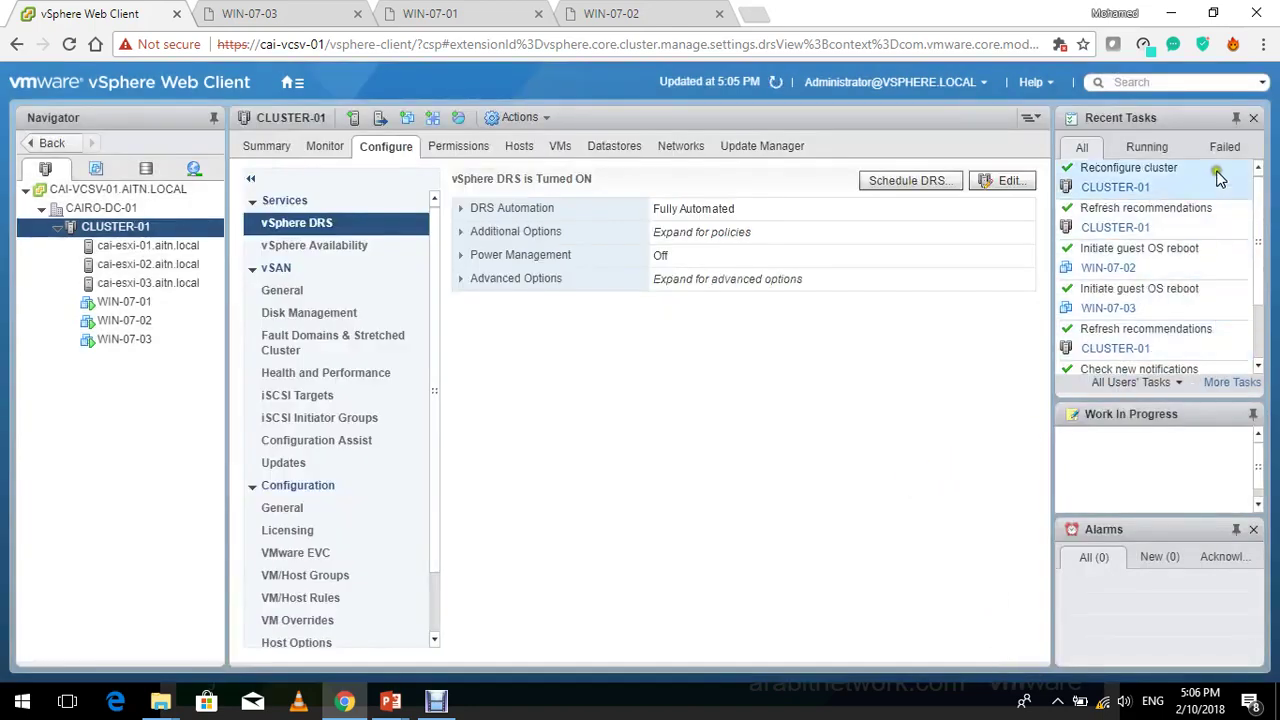
Step: Refresh vSphere Web Client and monitor the tasks for virtual machine migrations
left_click(778, 85)
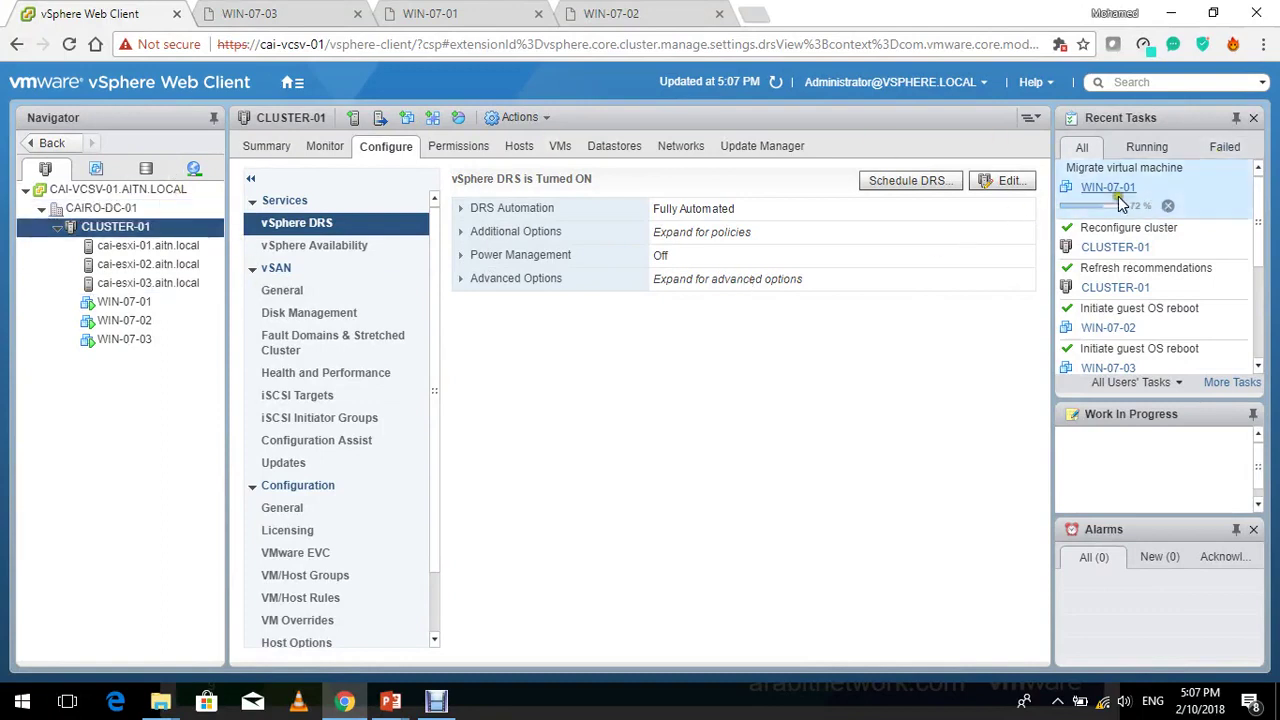
left_click(1161, 201)
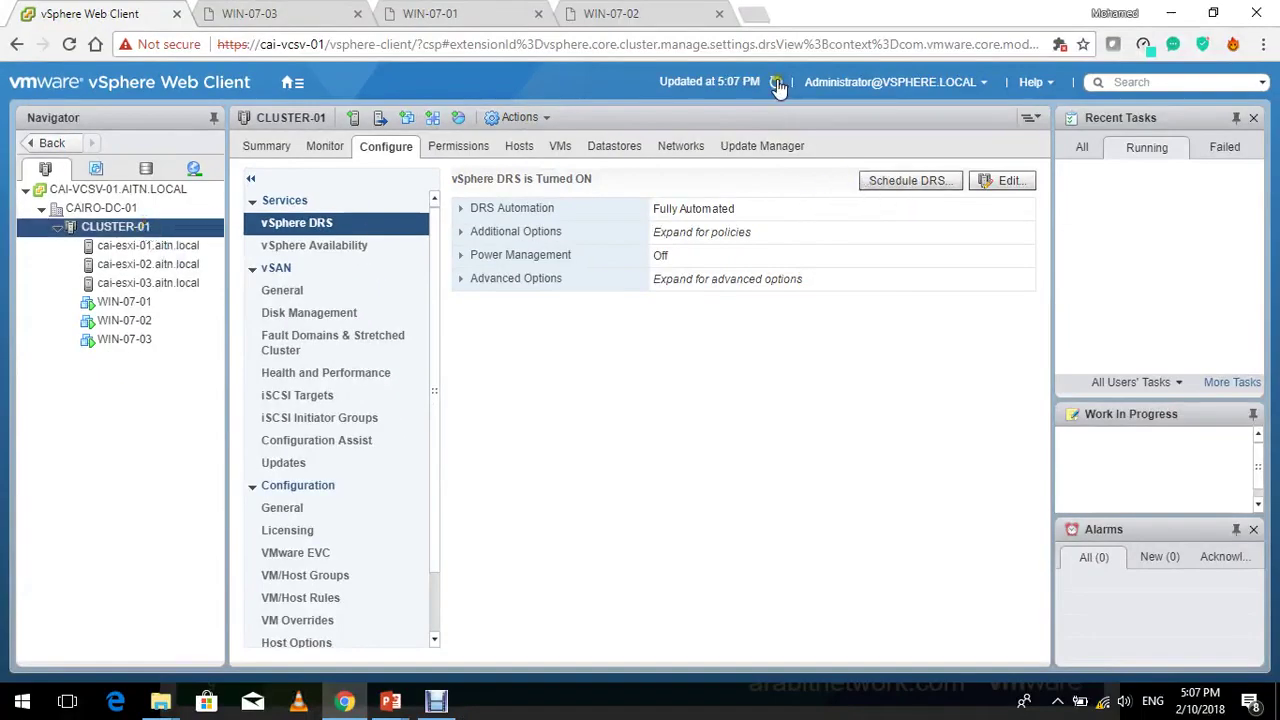
left_click(778, 86)
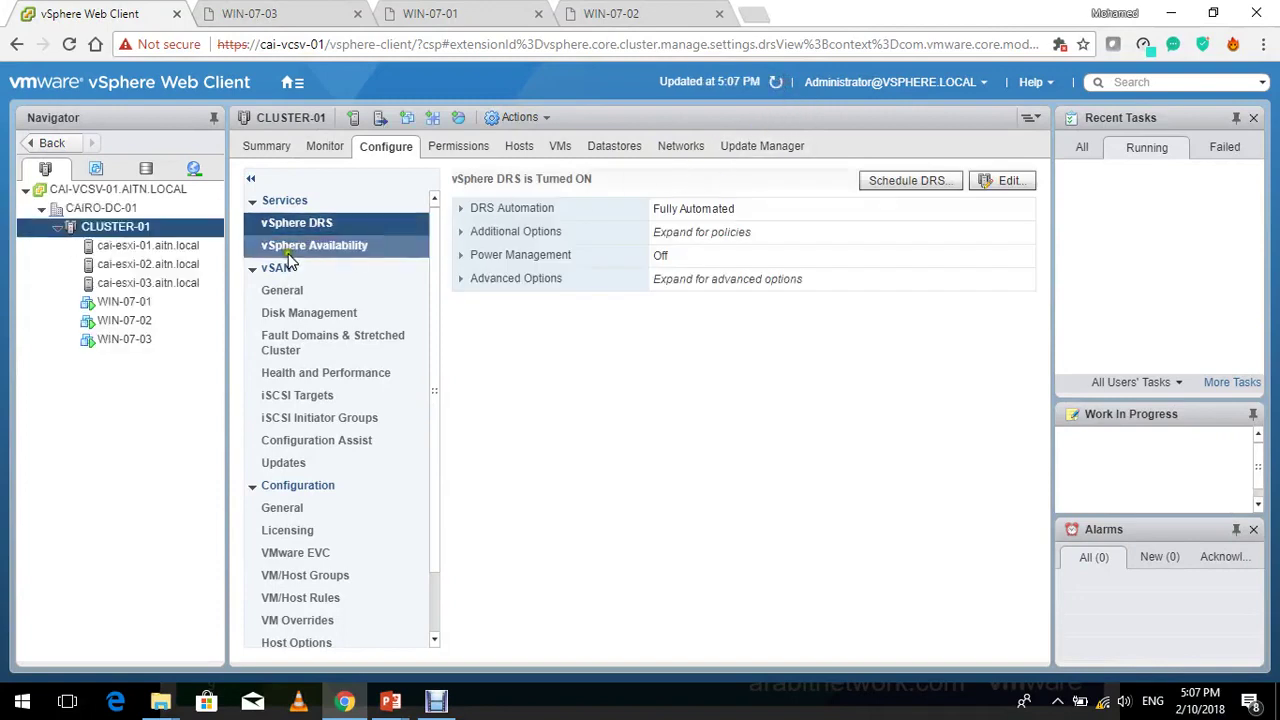
Step: Examine the list of virtual machines running on host cai-esxi-01.aitn.local
left_click(184, 250)
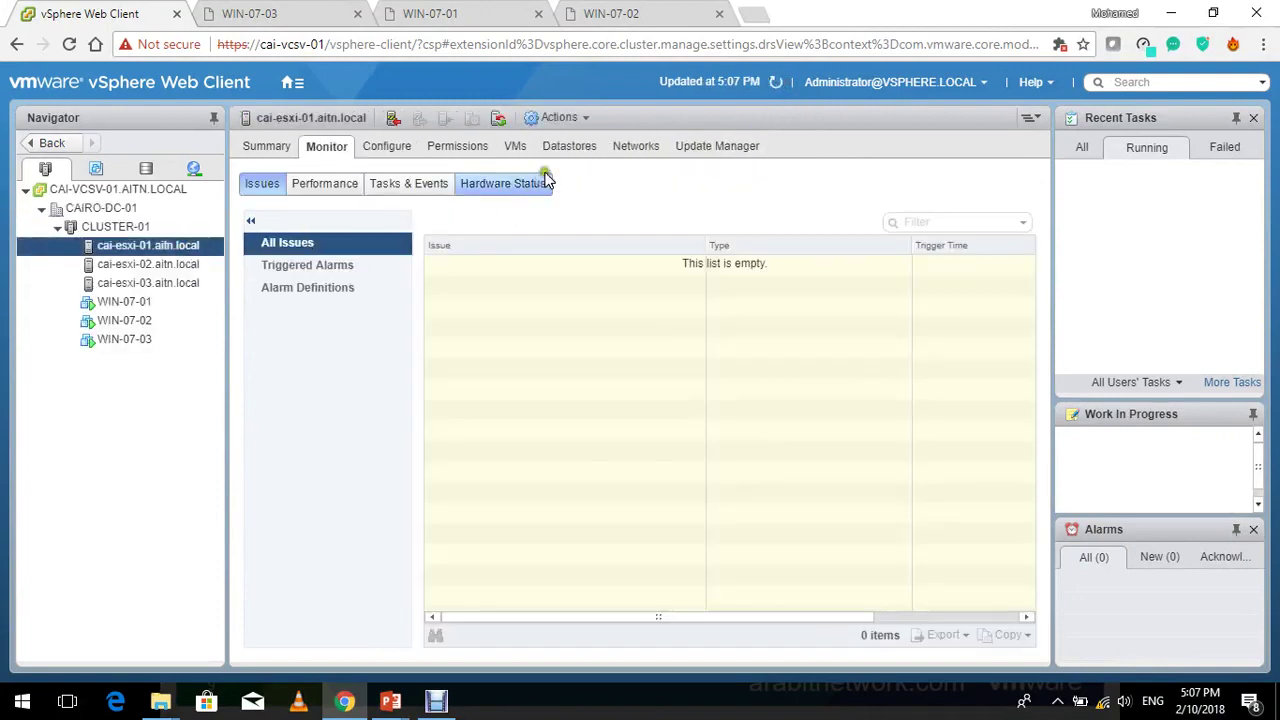
left_click(515, 150)
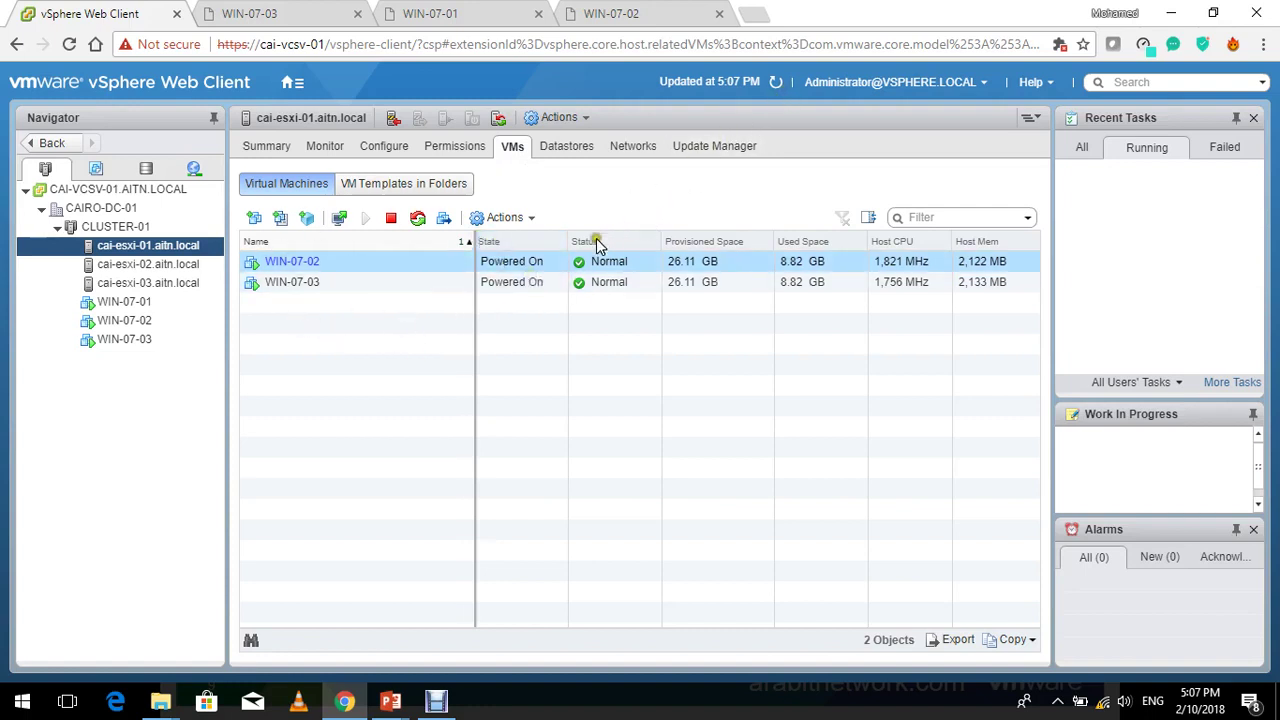
left_click(464, 325)
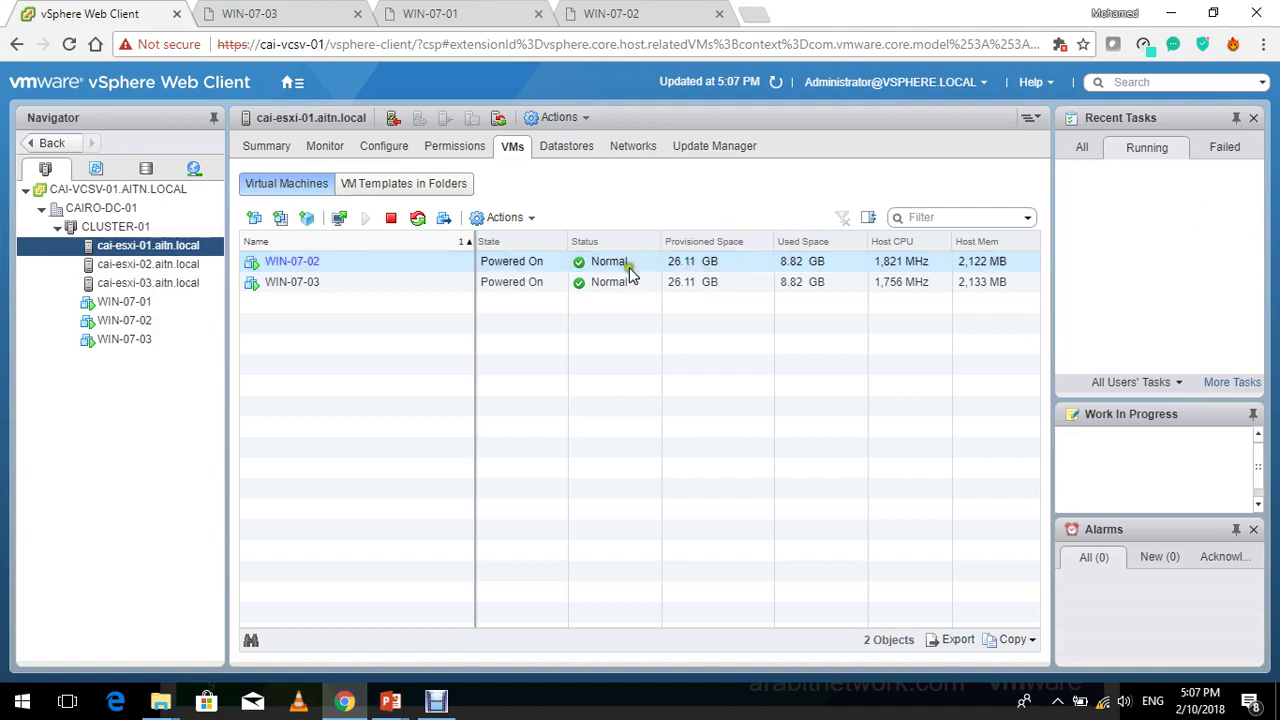
left_click(355, 282)
left_click(381, 288)
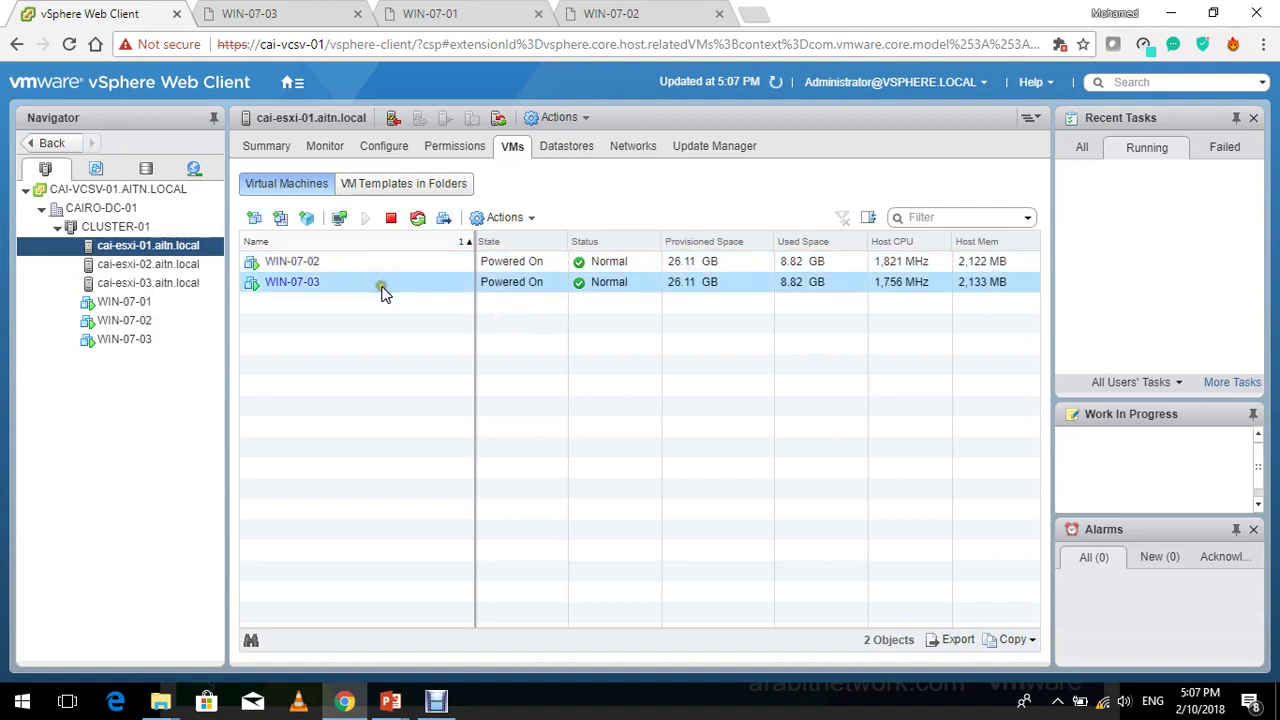
left_click(397, 264)
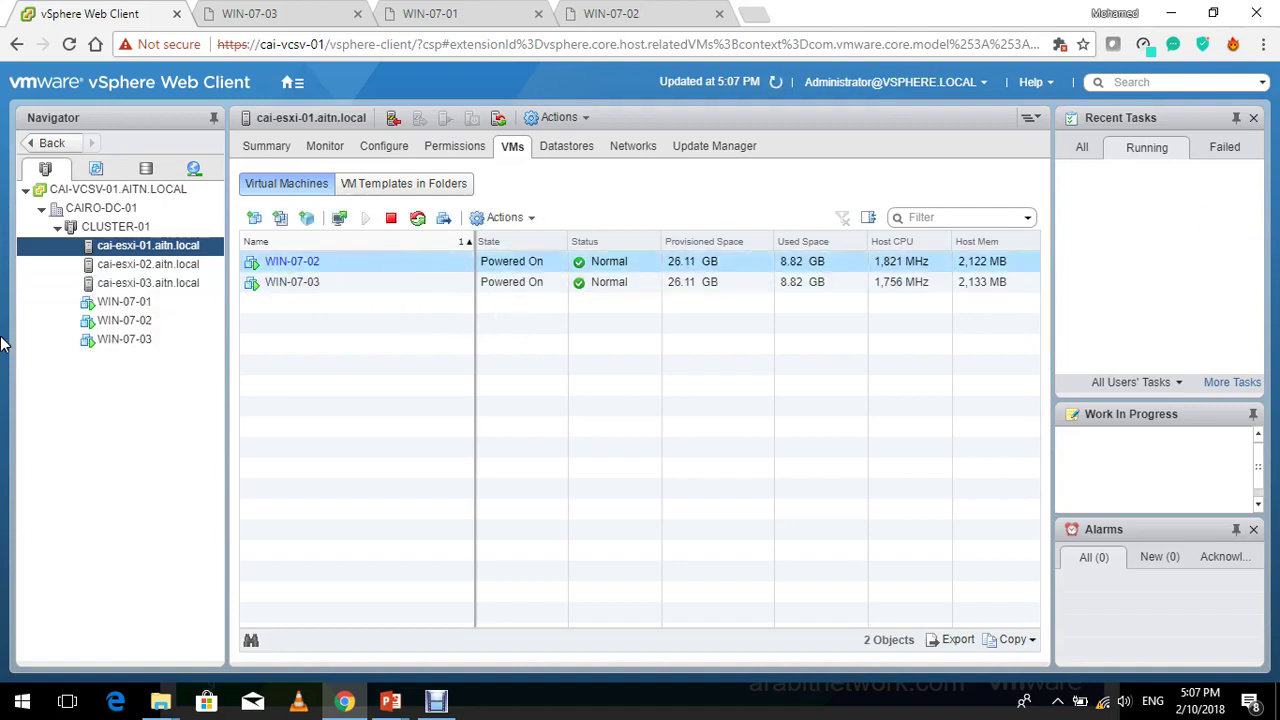
left_click(30, 284)
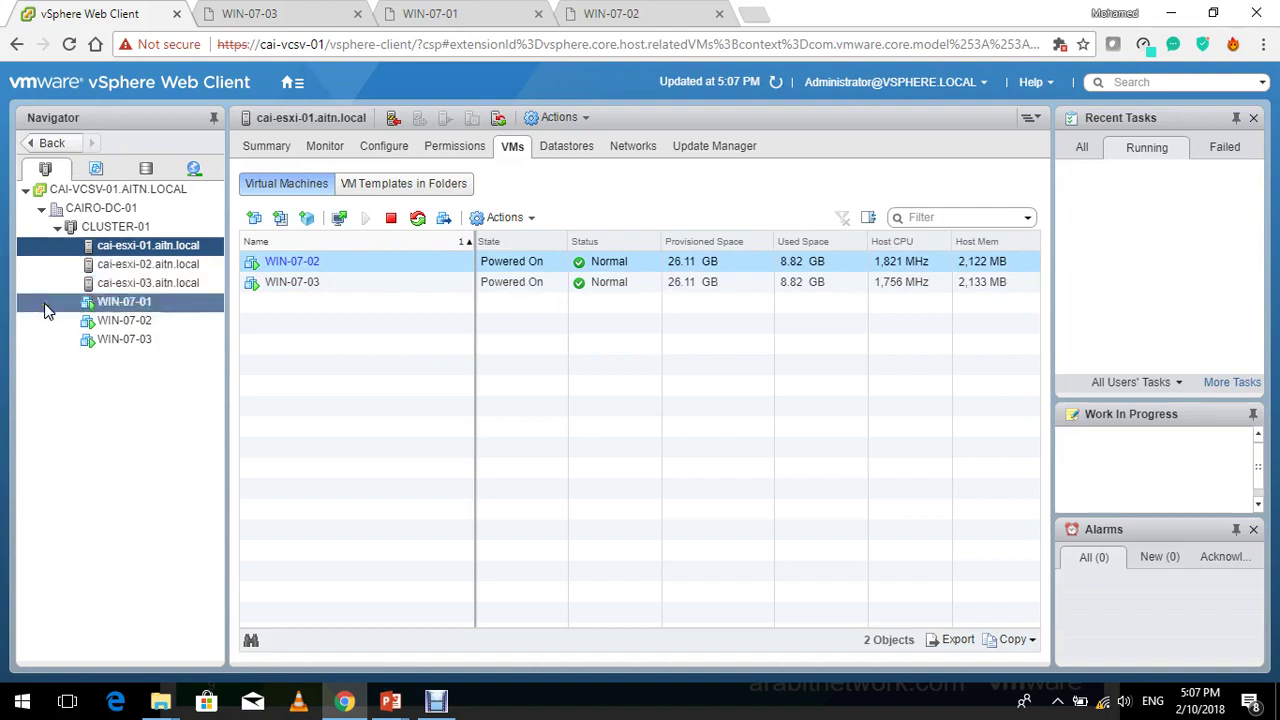
left_click(142, 369)
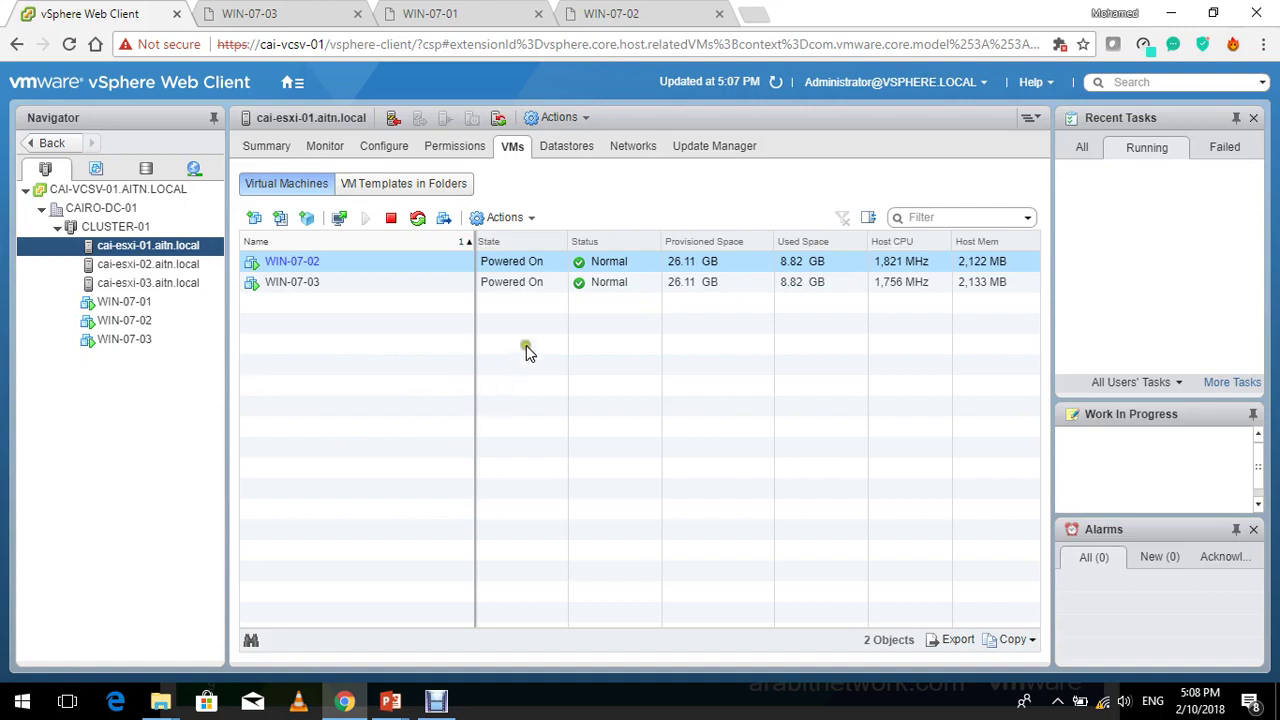
left_click(572, 325)
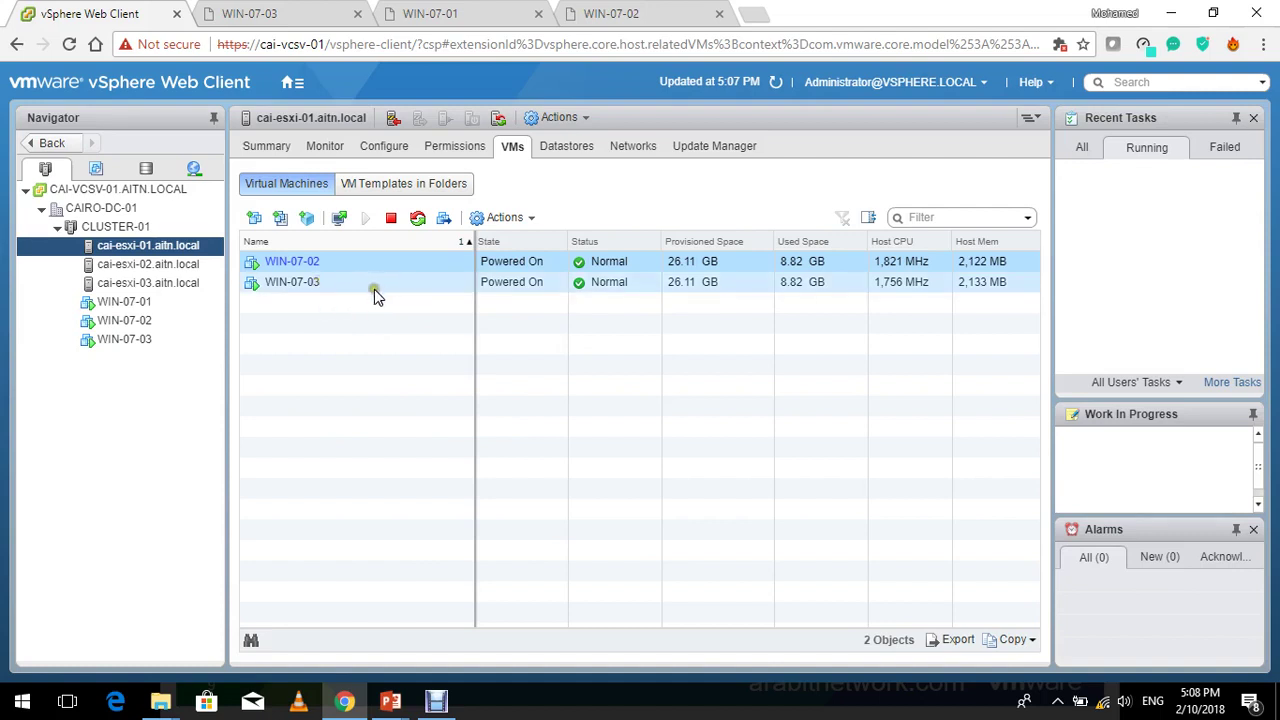
left_click(406, 285)
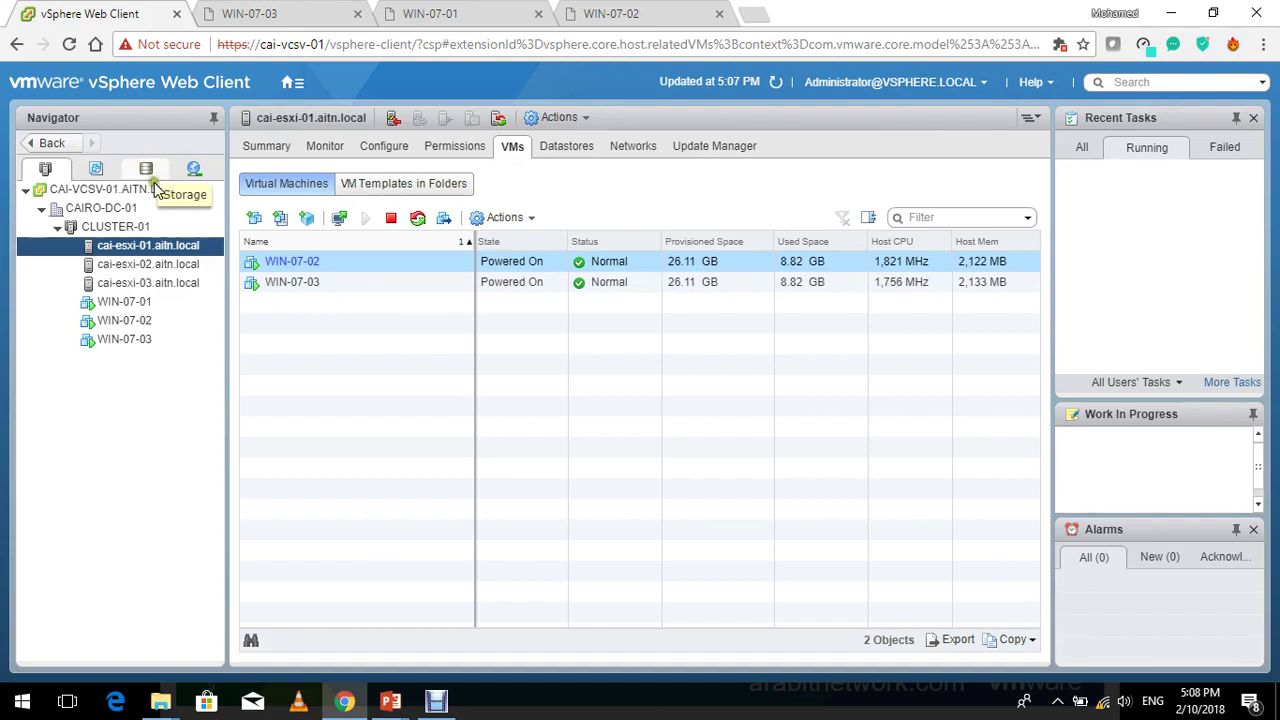
left_click(267, 314)
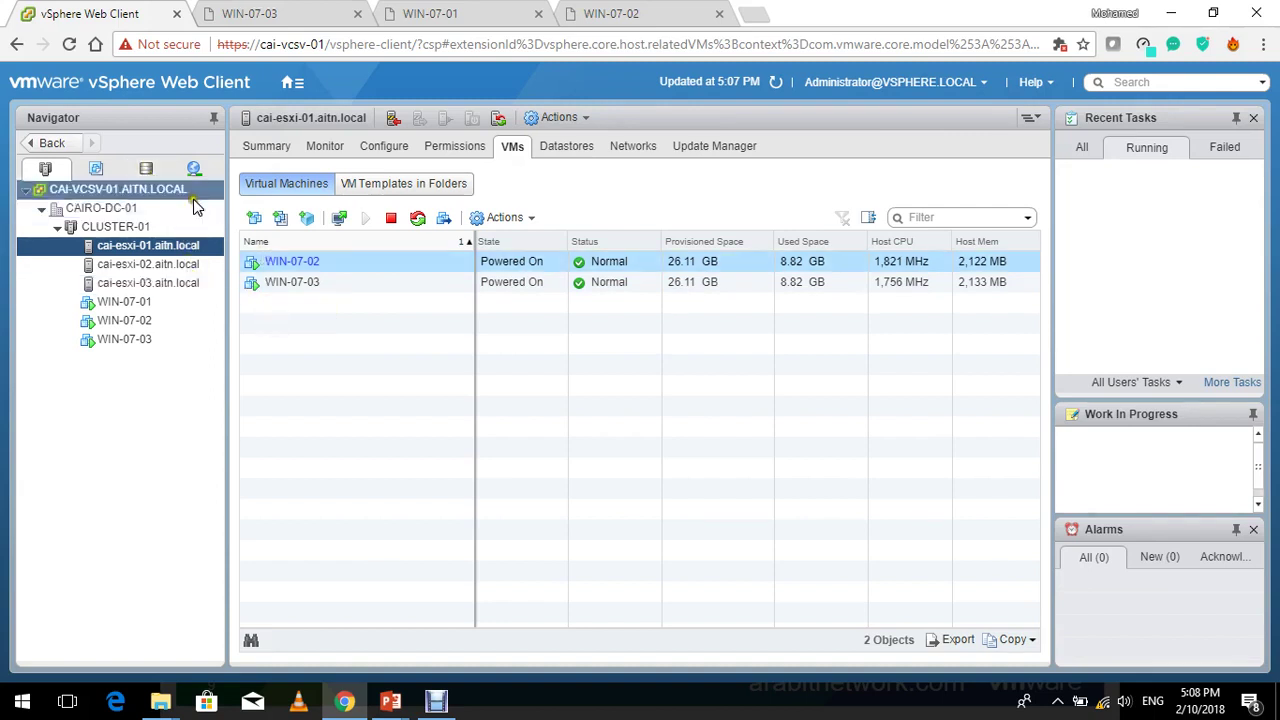
left_click(179, 229)
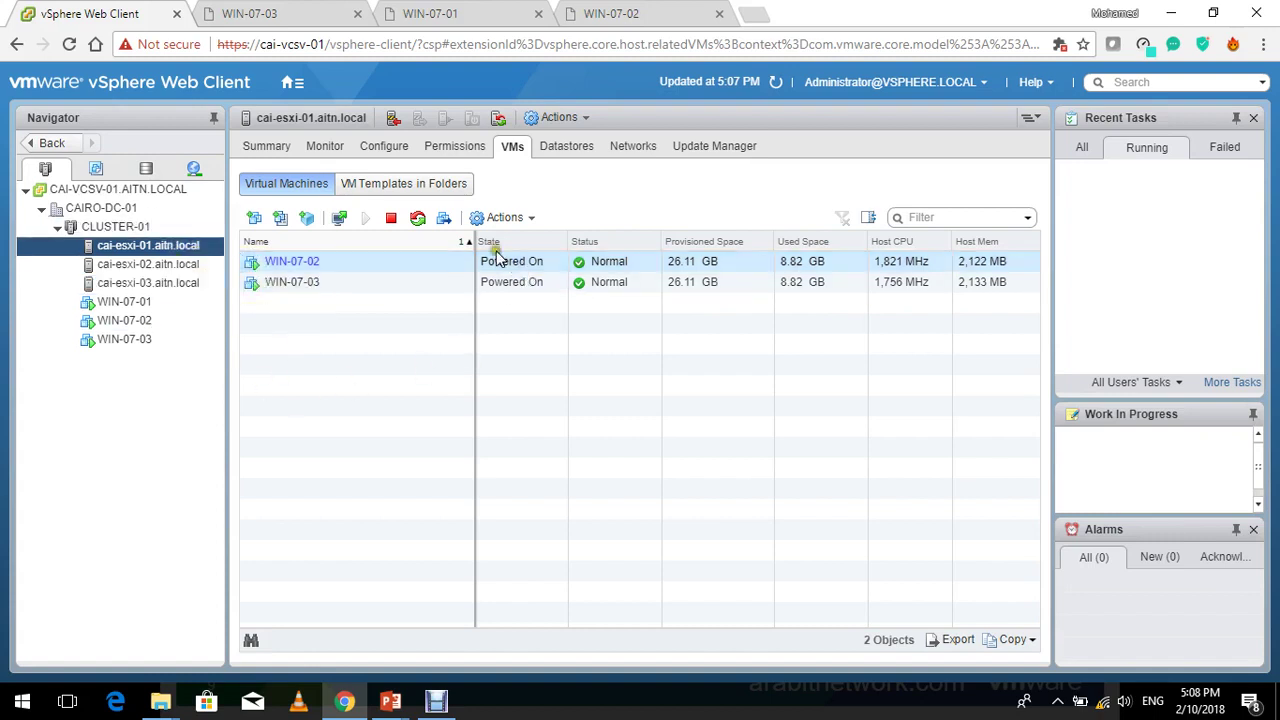
left_click(175, 233)
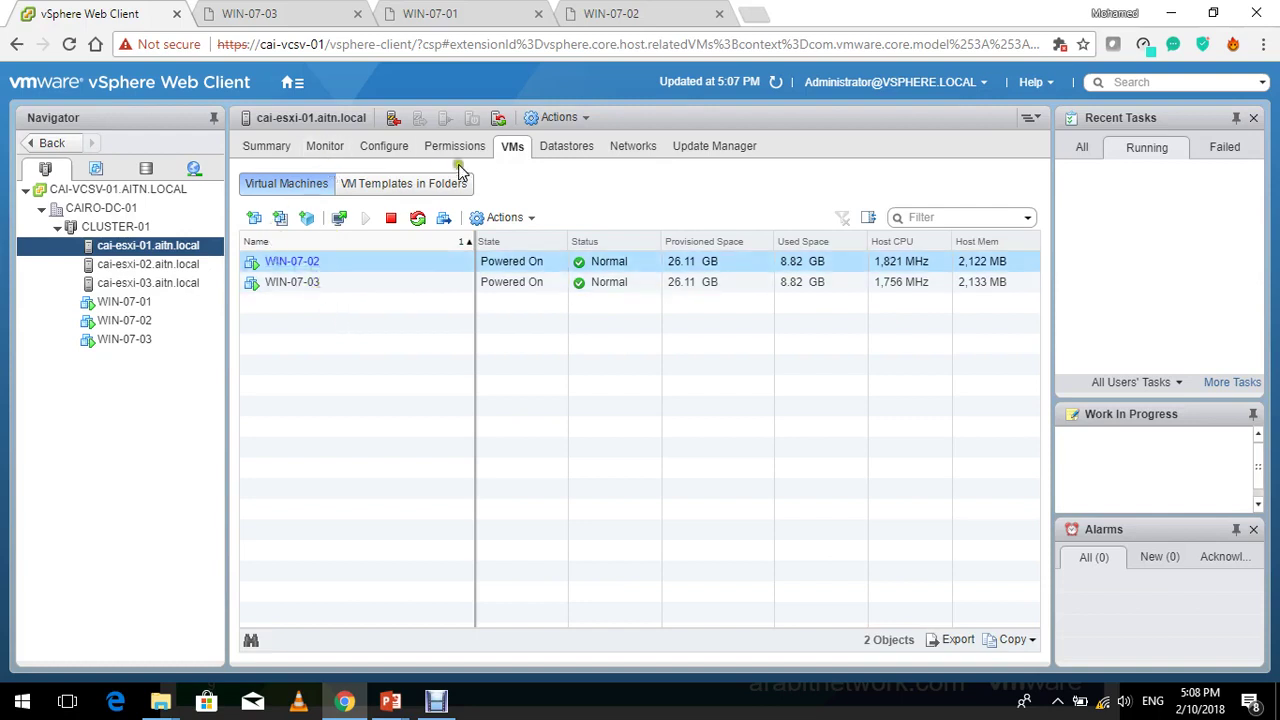
Step: Open the VM/Host Rules configuration of CLUSTER-01
left_click(386, 147)
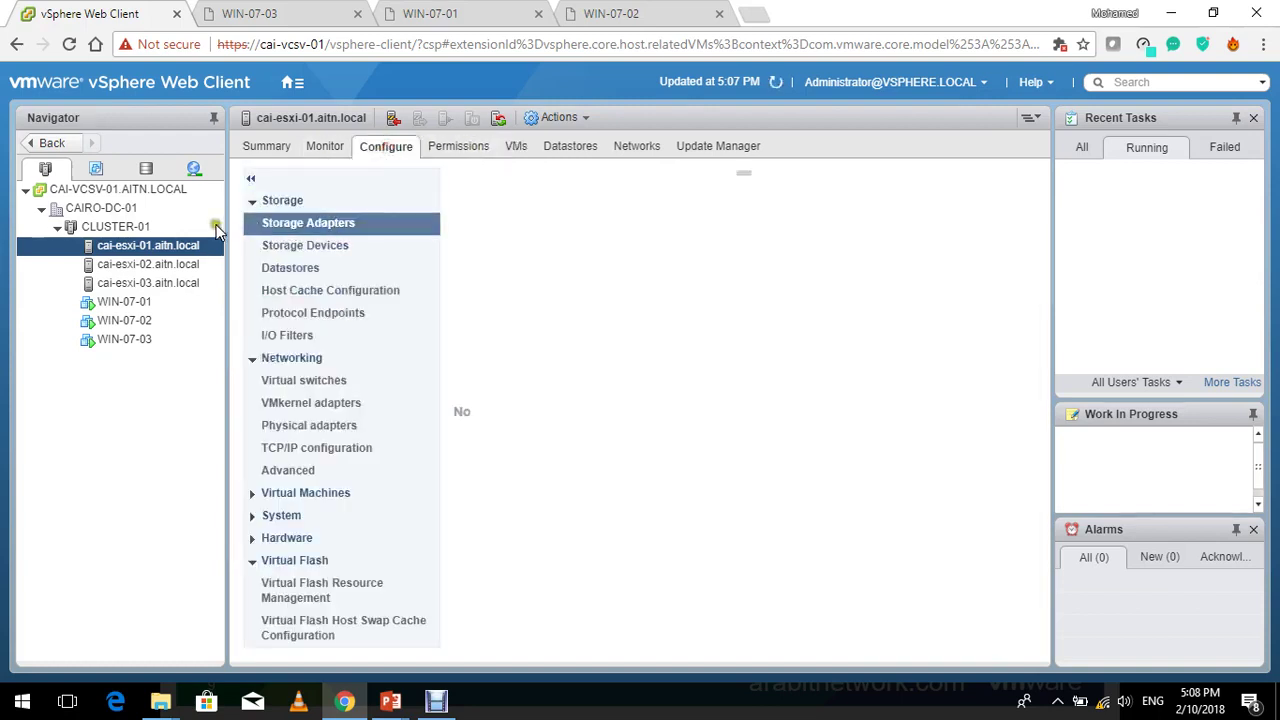
left_click(195, 222)
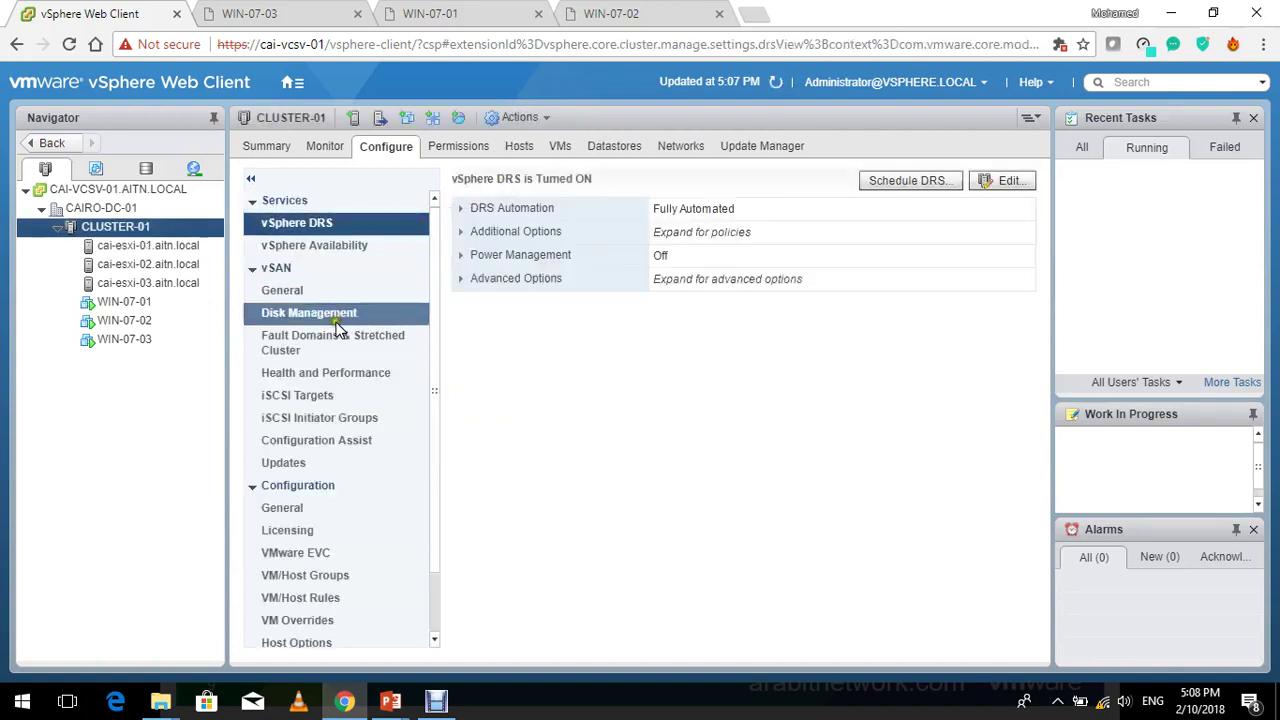
scroll(333, 331, "down", 1)
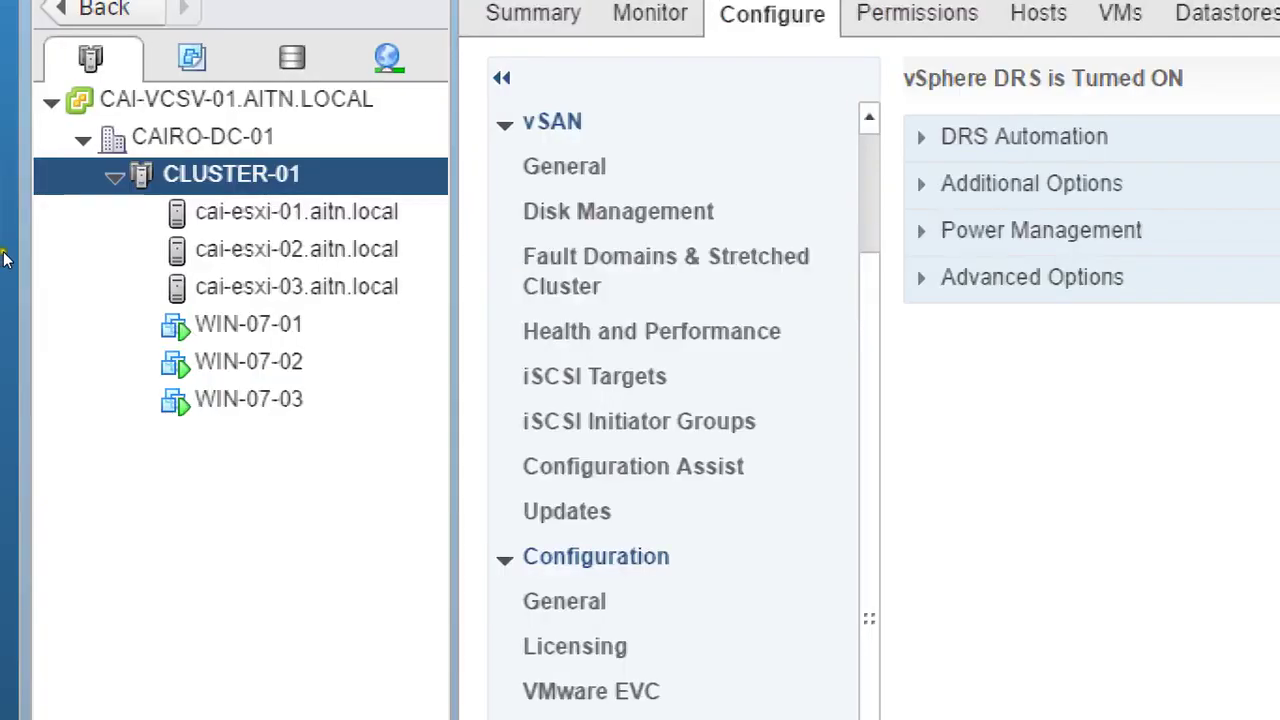
scroll(410, 200, "up", 2)
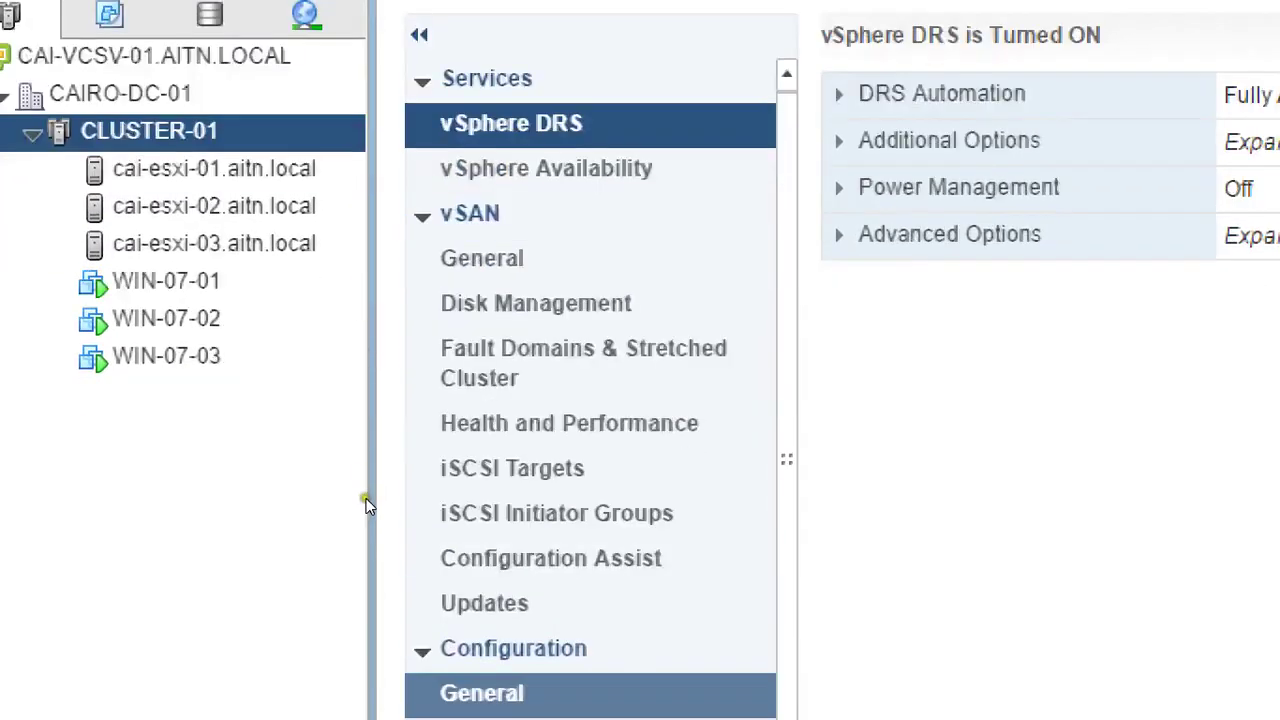
scroll(419, 719, "down", 3)
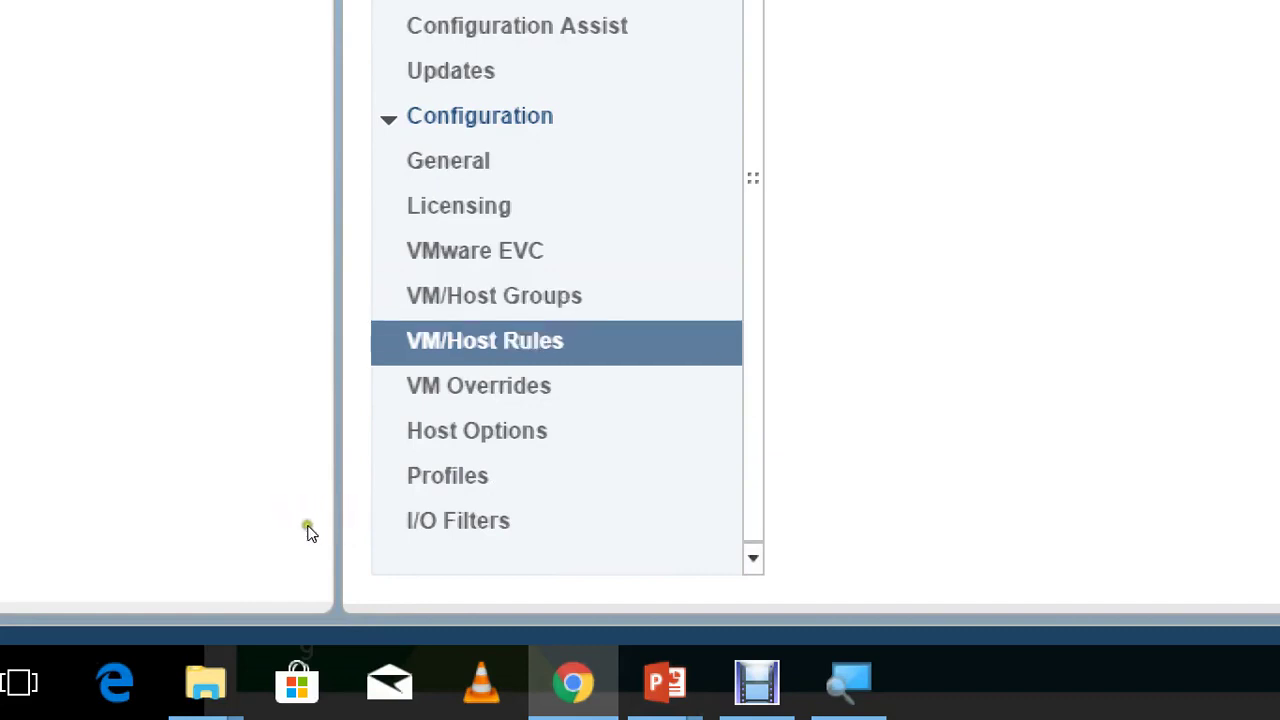
key("Down")
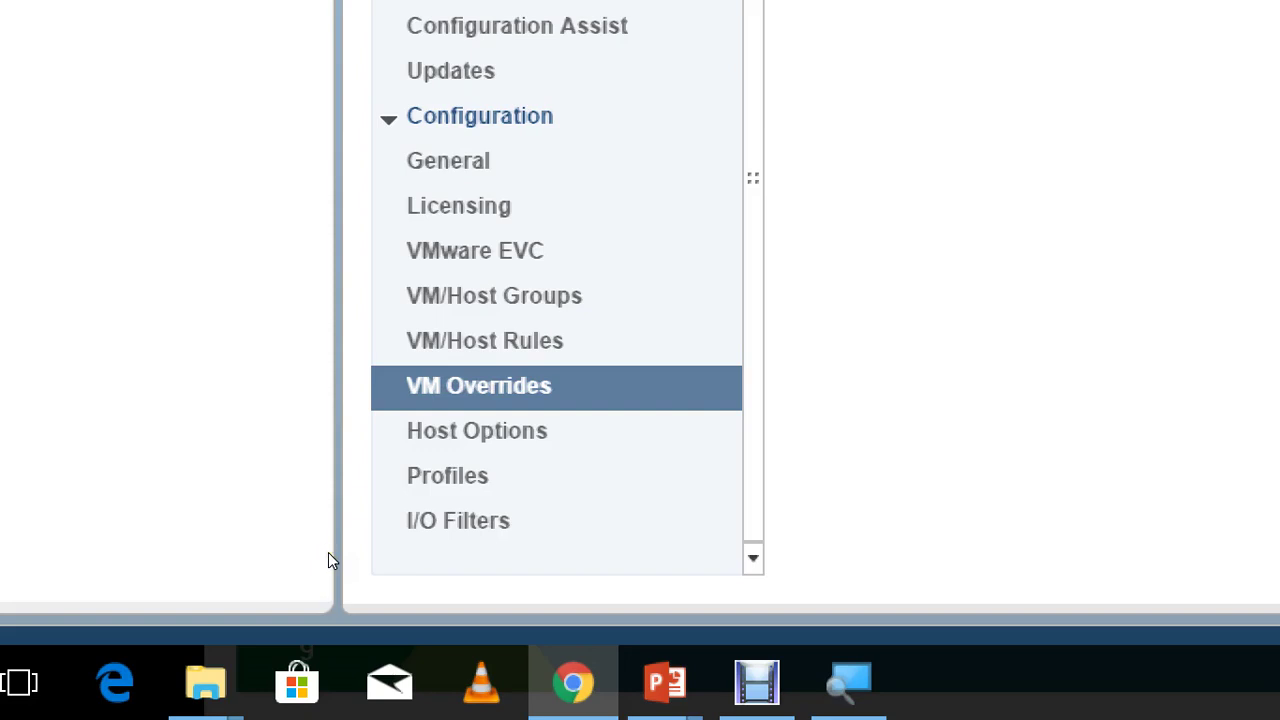
key("Up")
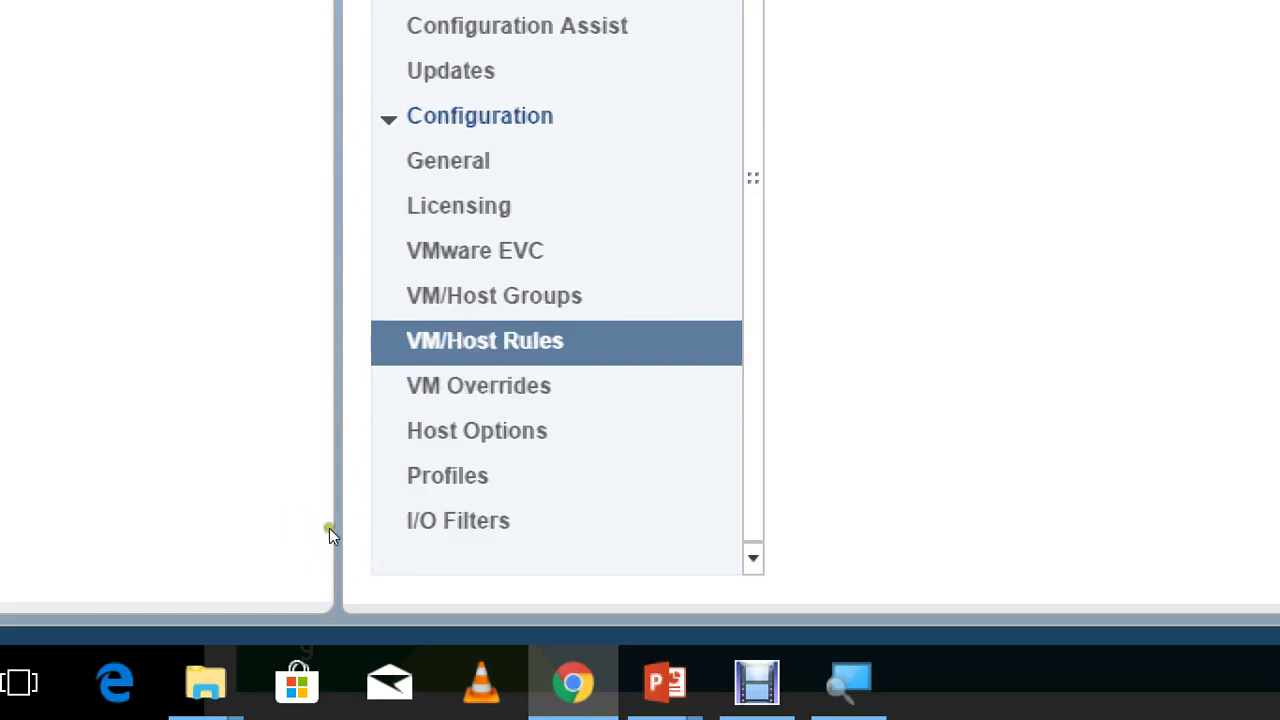
key("Up")
key("Down")
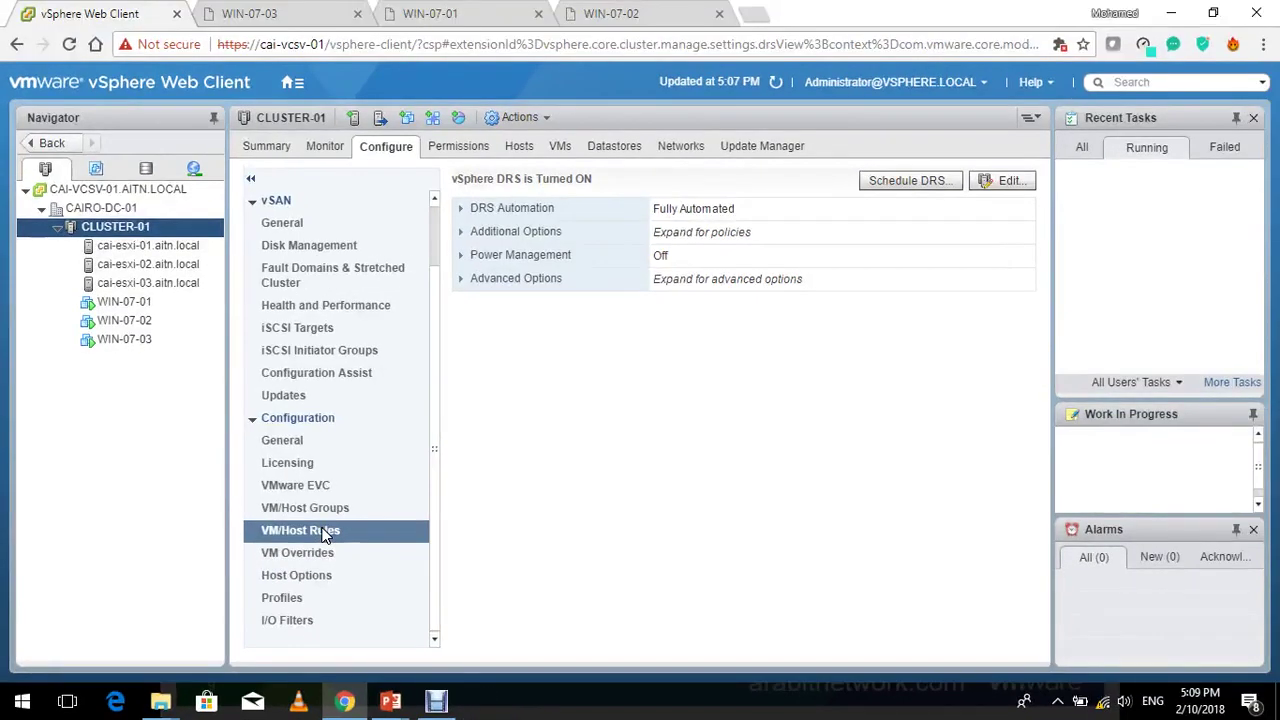
left_click(325, 535)
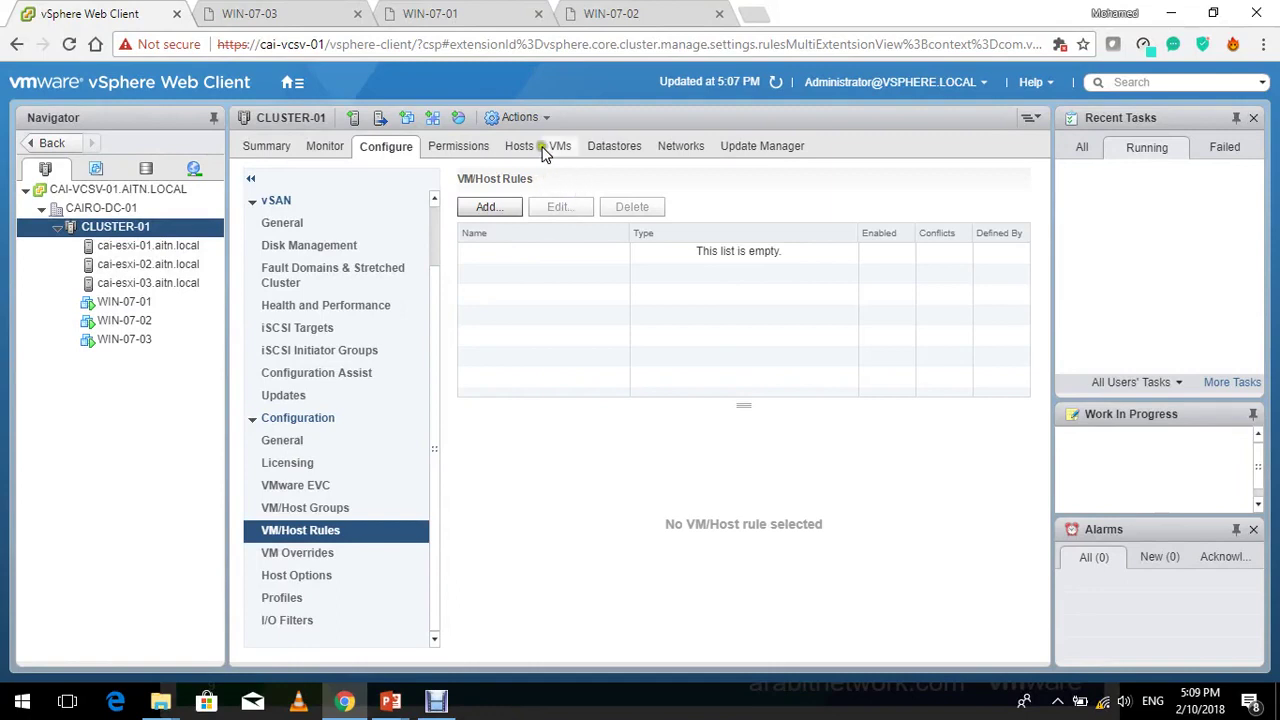
Step: Start a new VM/Host rule named "SEPARATE WIN7-02 AND 03" and leave the rule enabled
left_click(488, 200)
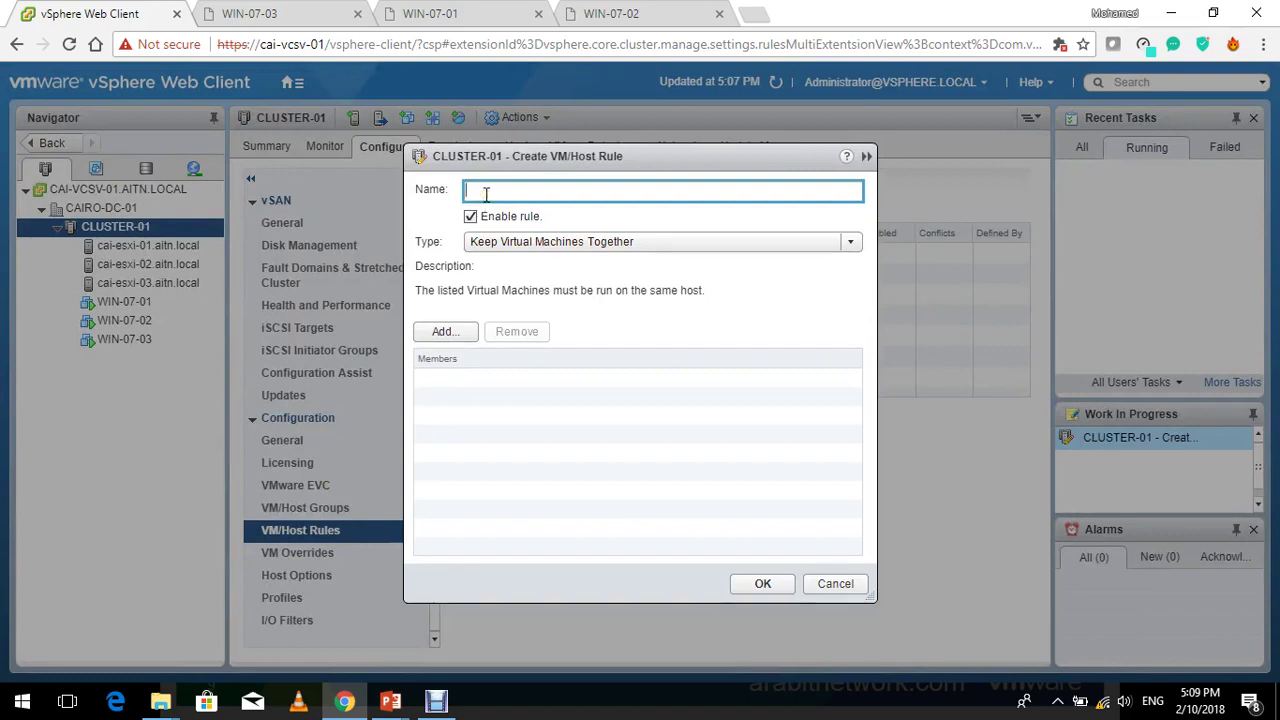
type("SEPARATE WIN7-02 AND 03")
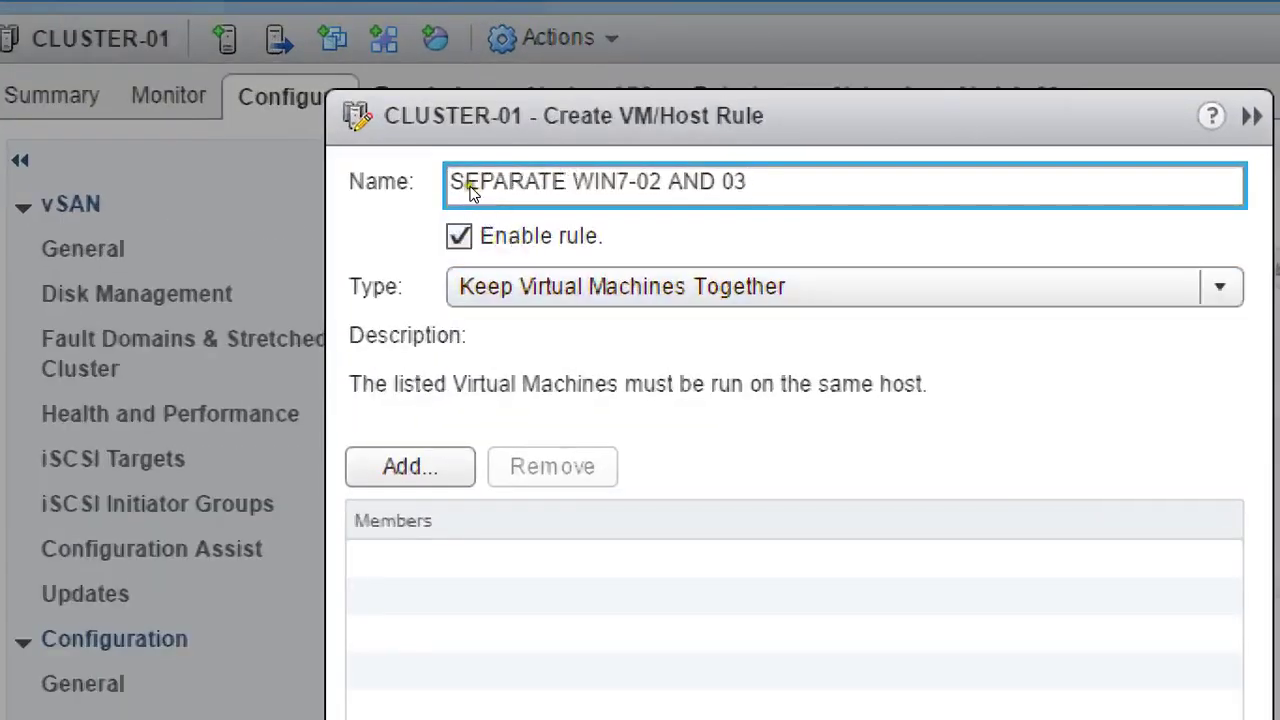
left_click(488, 236)
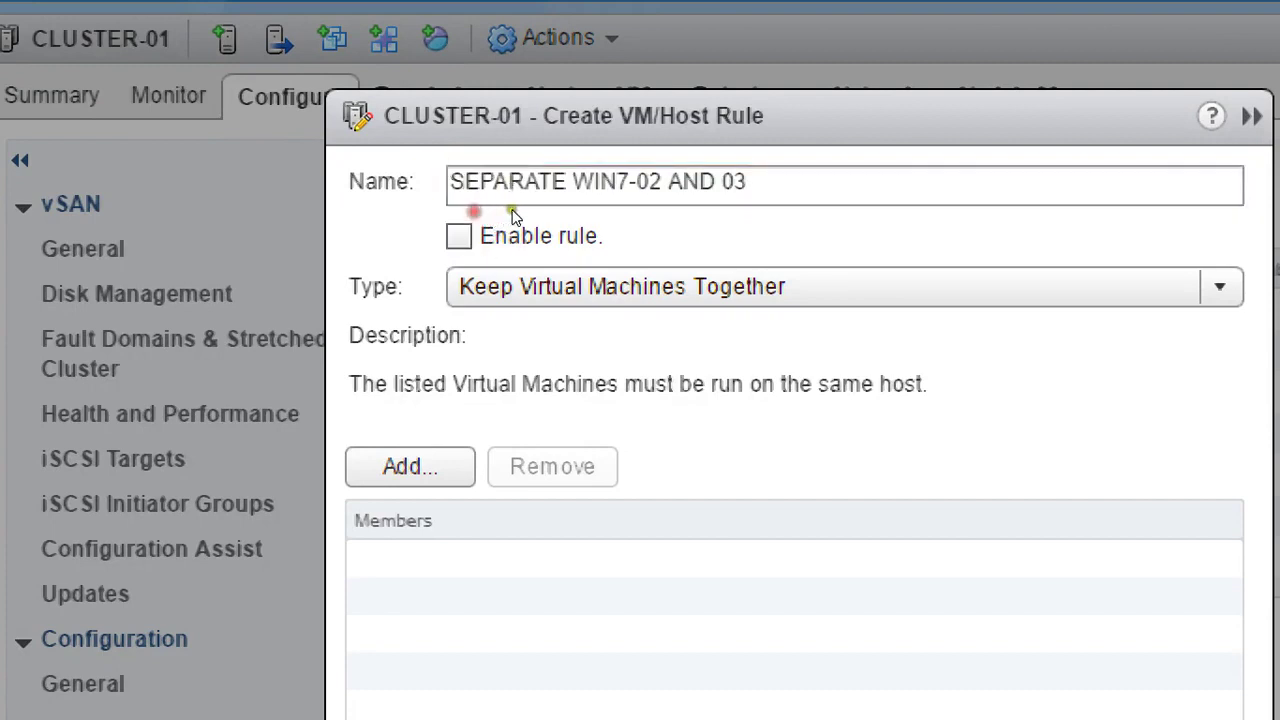
left_click(484, 232)
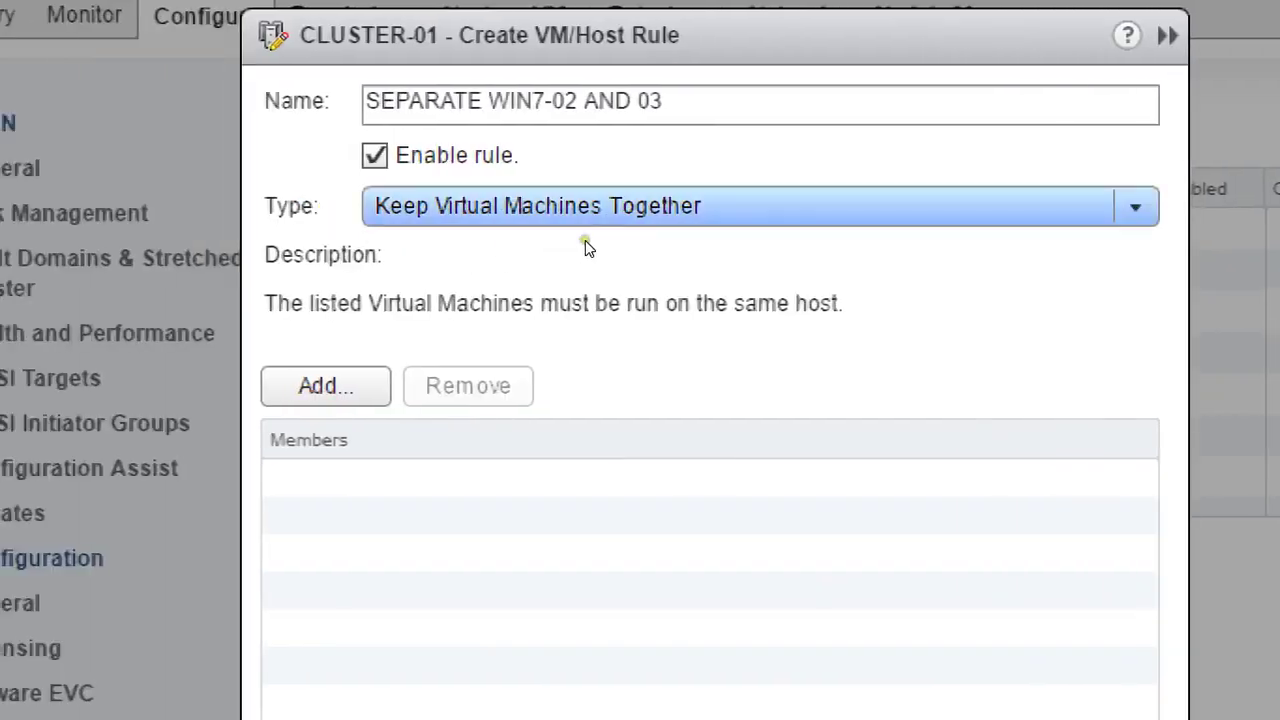
Step: Try the Virtual Machines to Hosts and Virtual Machines to Virtual Machines rule types to compare their options
left_click(584, 238)
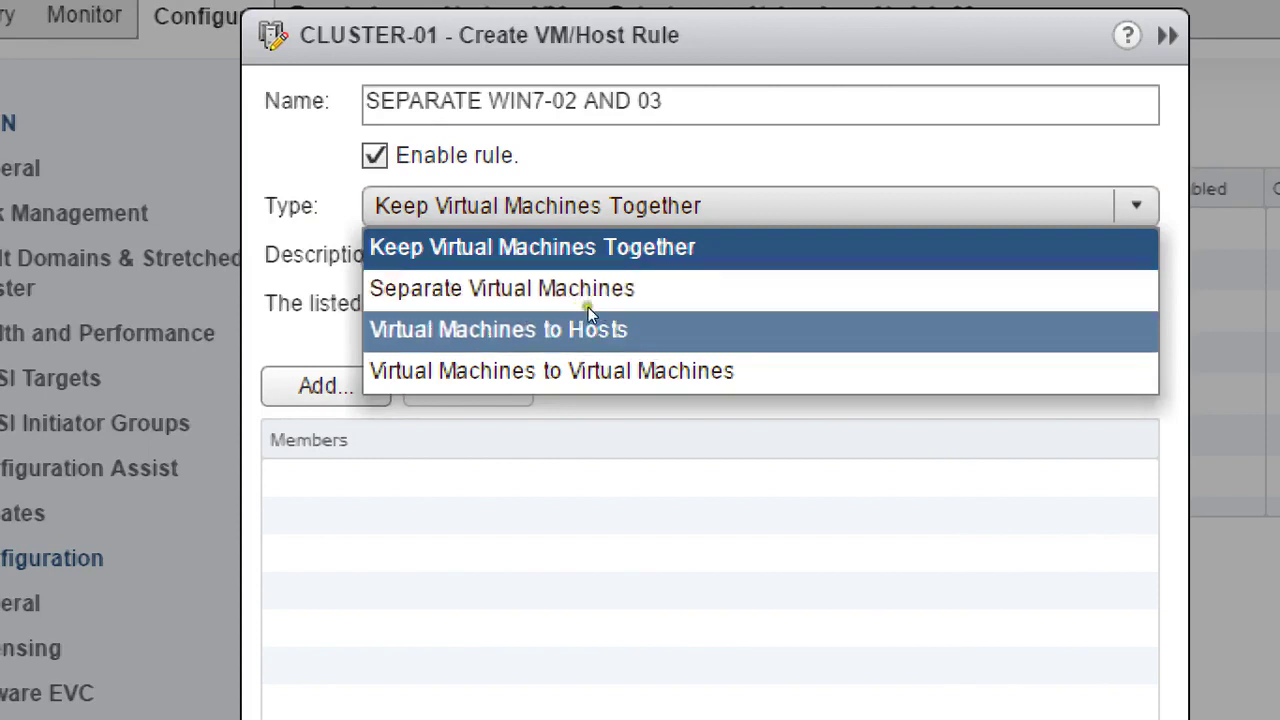
left_click(538, 314)
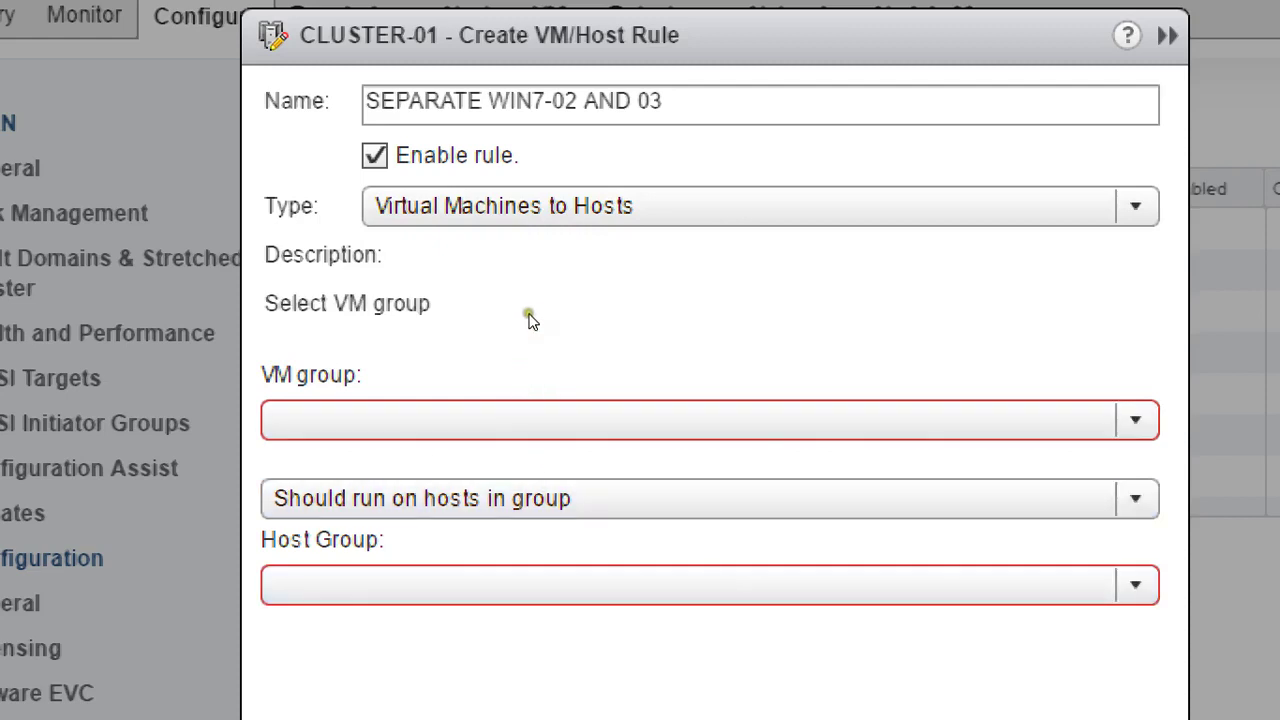
left_click(557, 208)
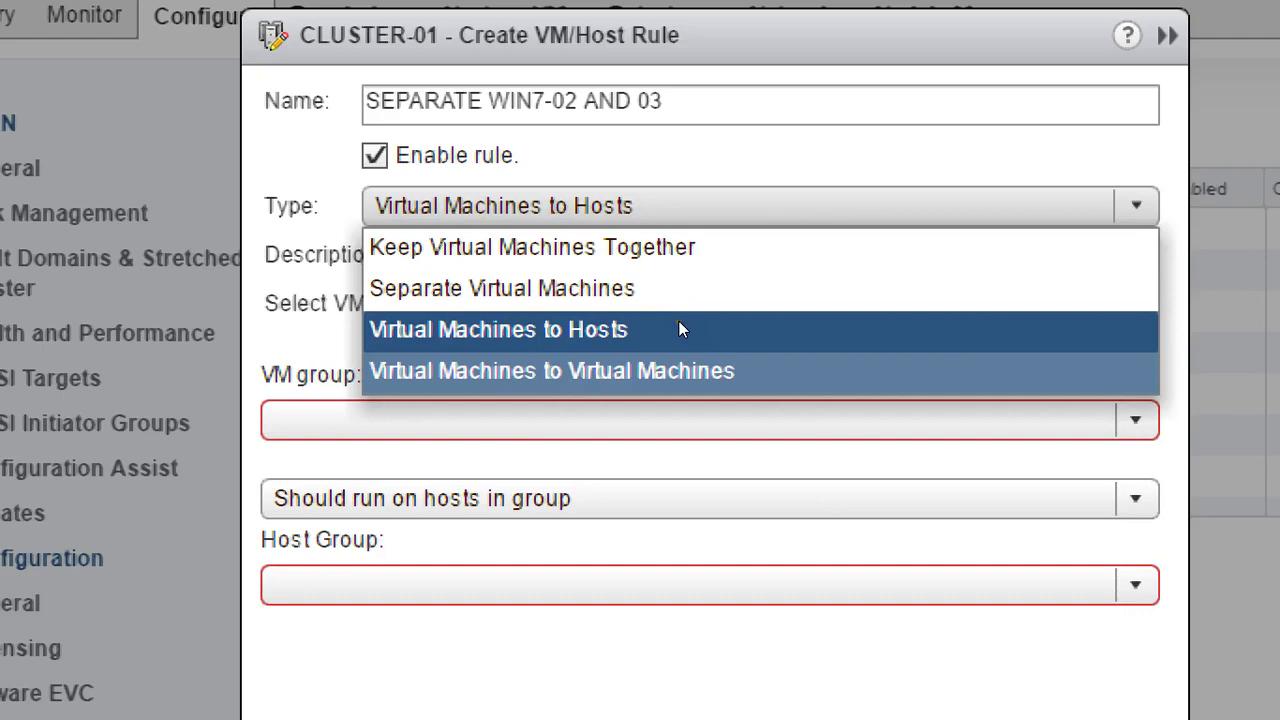
left_click(679, 371)
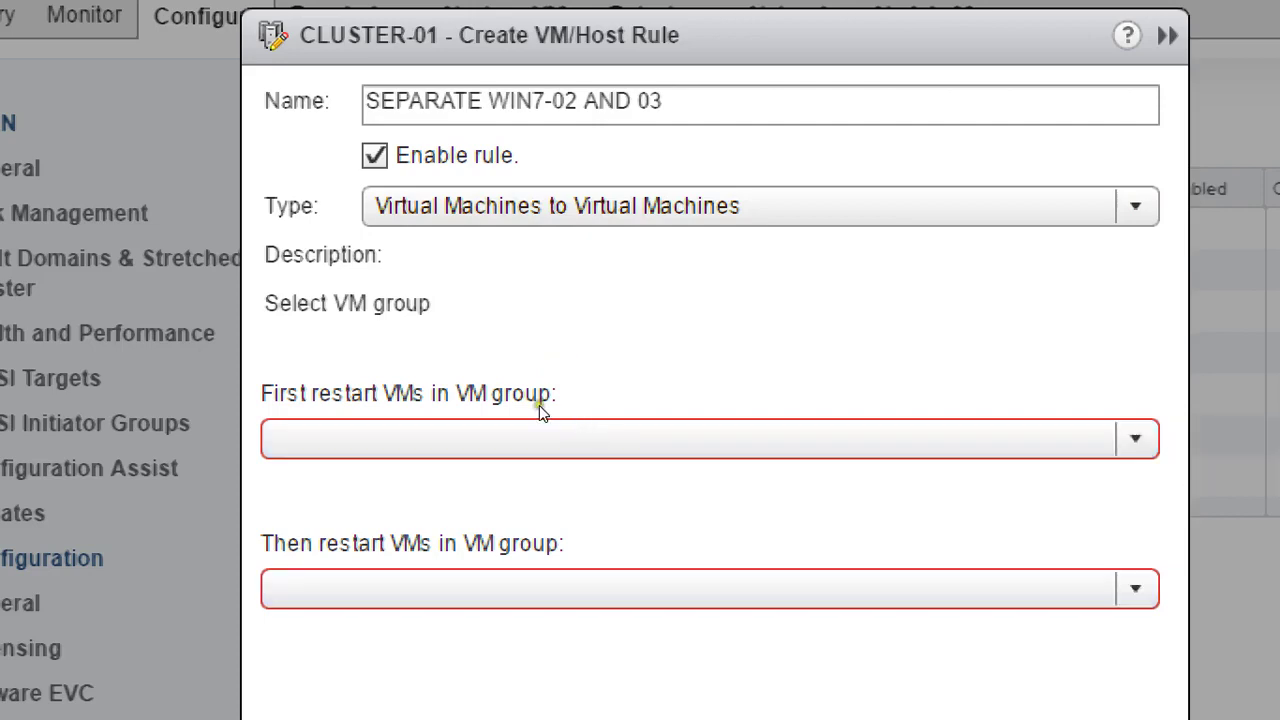
left_click(544, 281)
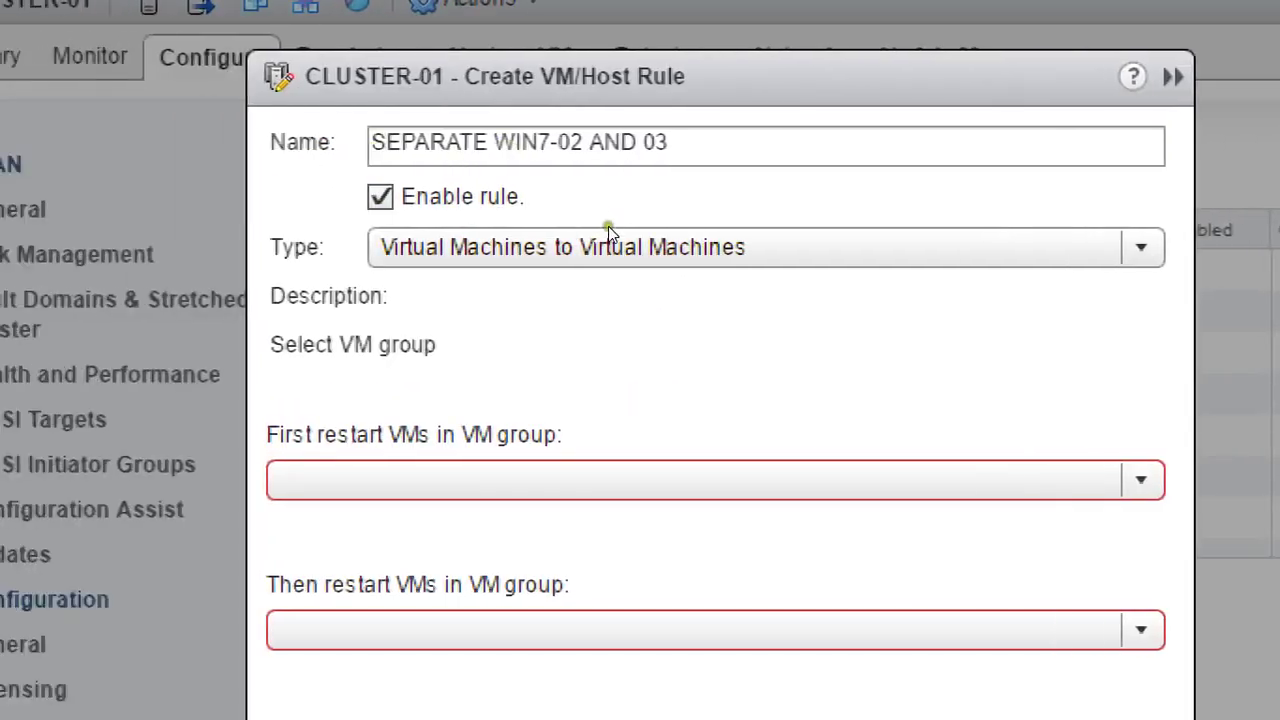
Step: Set the rule type to Separate Virtual Machines and add WIN-07-03 and WIN-07-02 as rule members
left_click(608, 229)
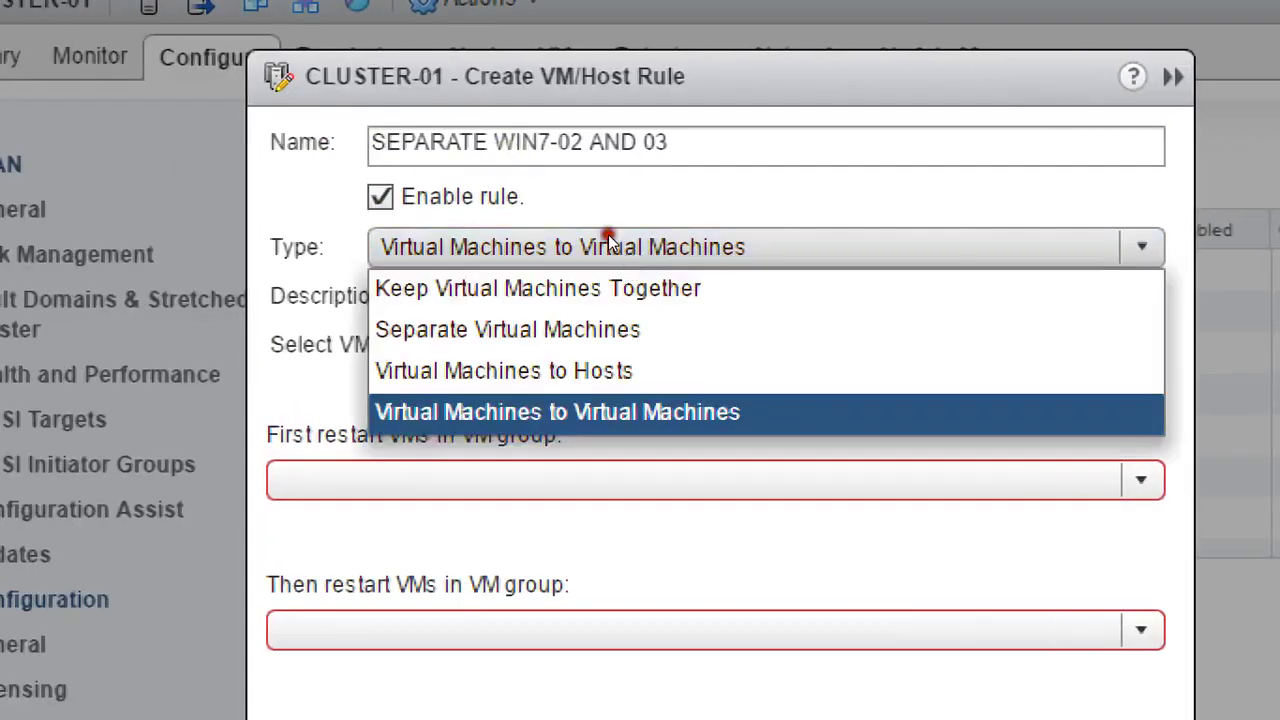
left_click(601, 282)
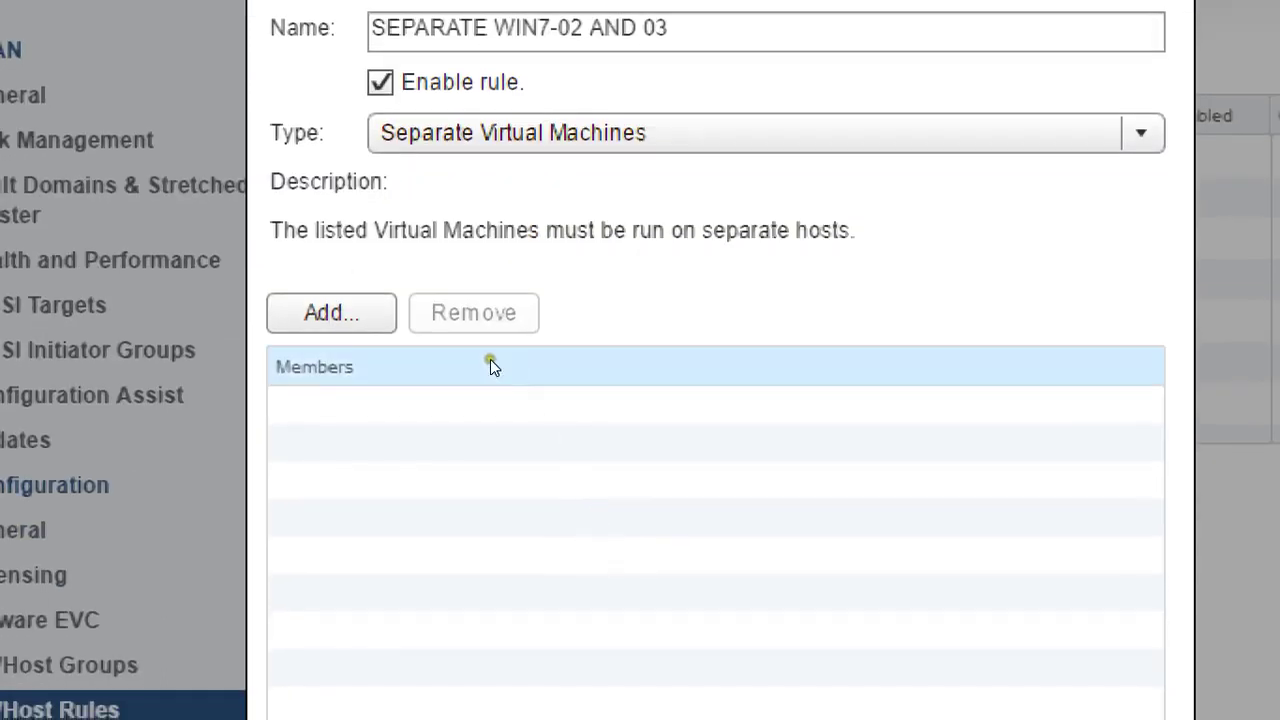
left_click(331, 313)
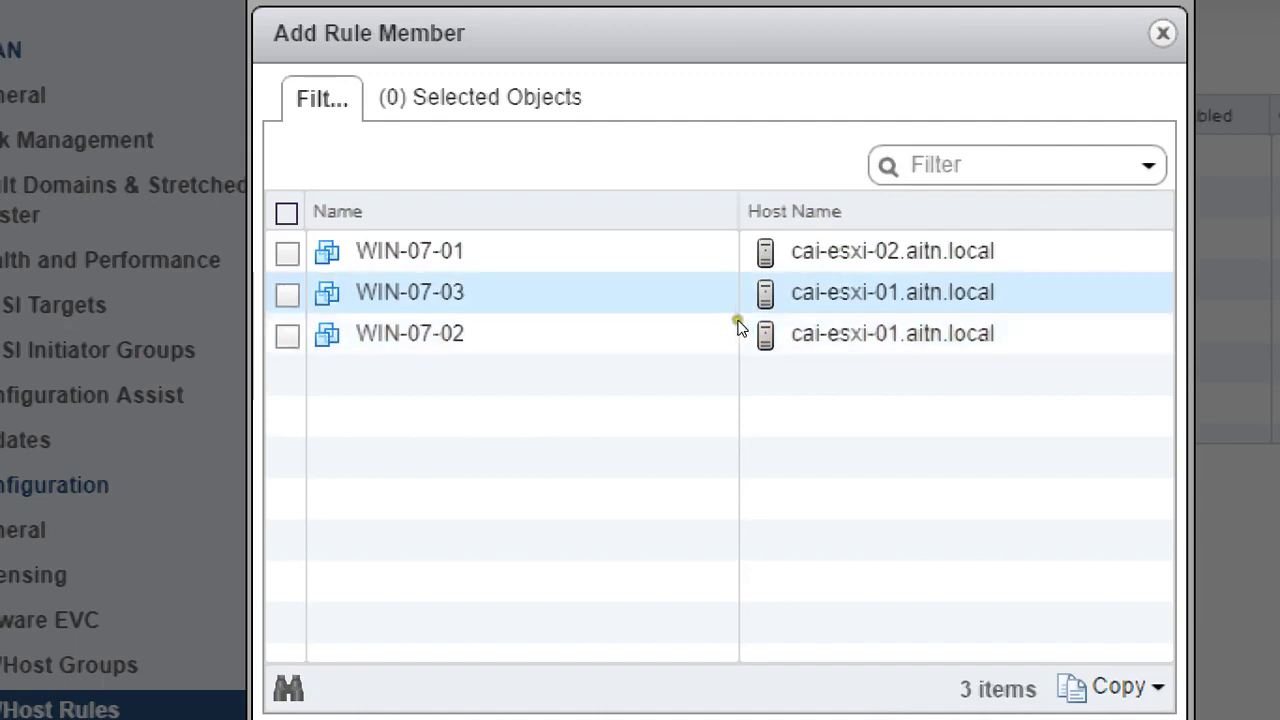
left_click(422, 320)
left_click(427, 344)
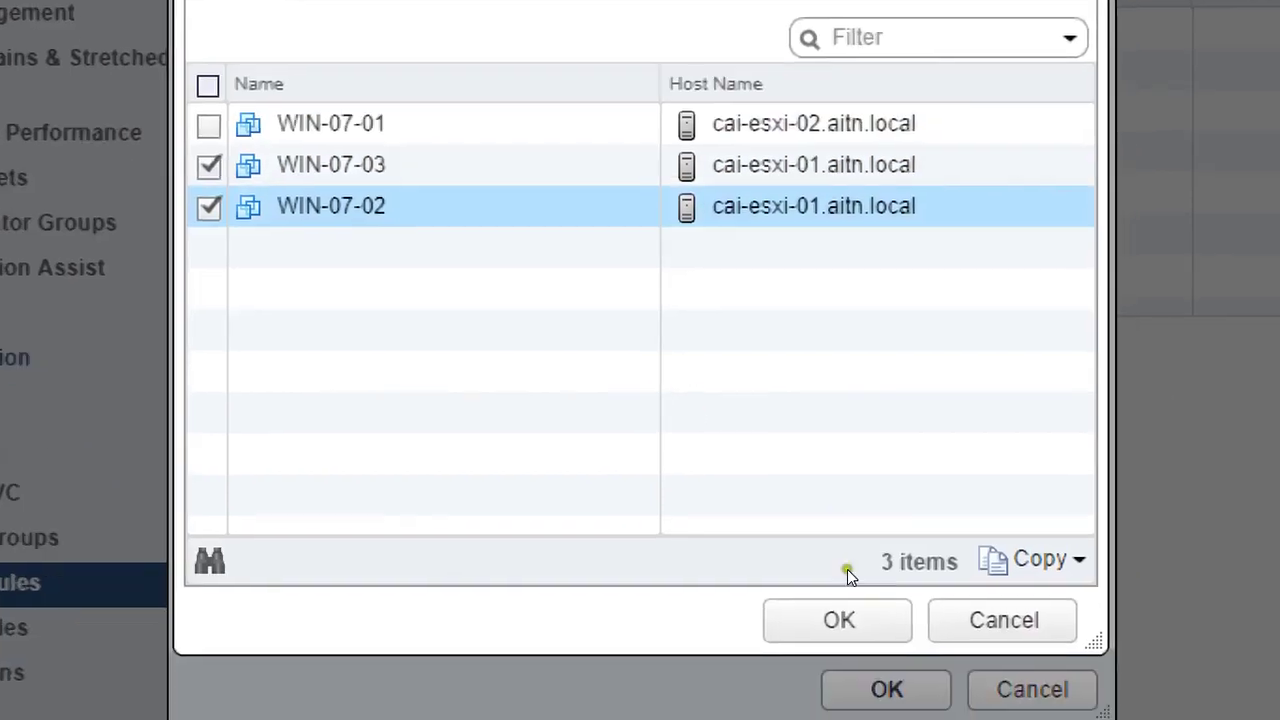
key("Return")
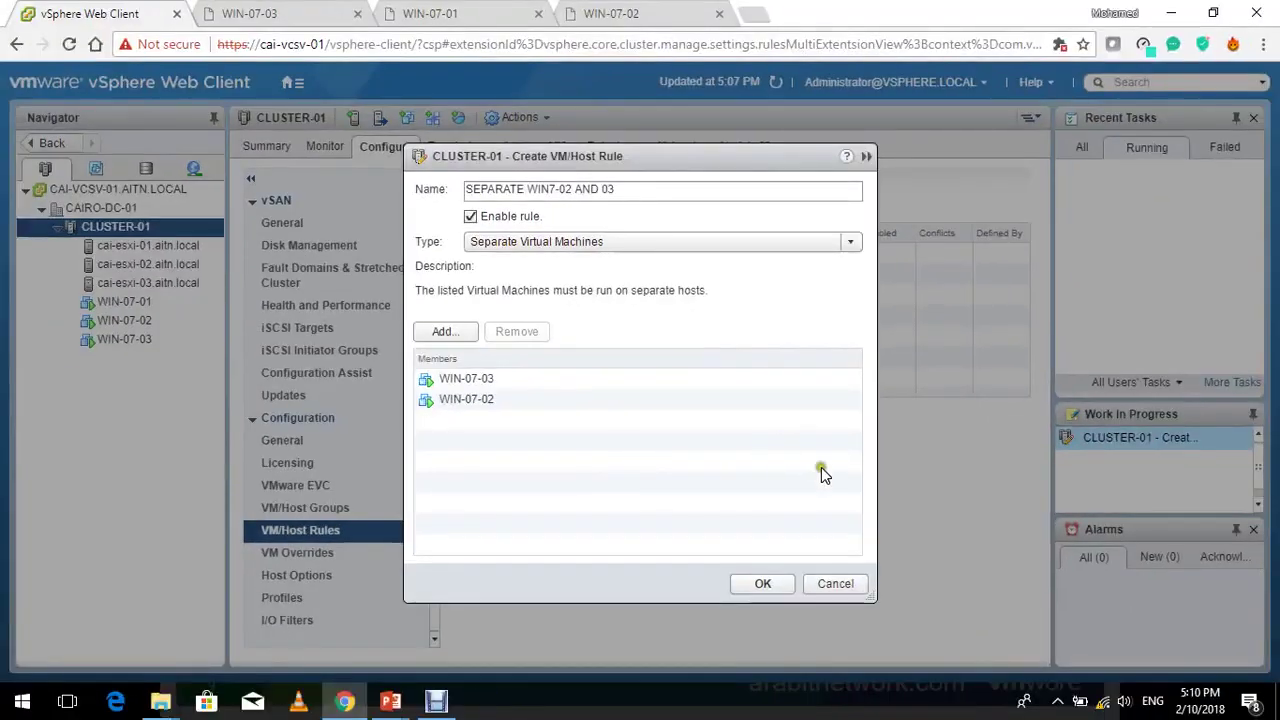
Step: Save the Separate Virtual Machines rule for WIN-07-03 and WIN-07-02 and refresh the client's data
left_click(759, 583)
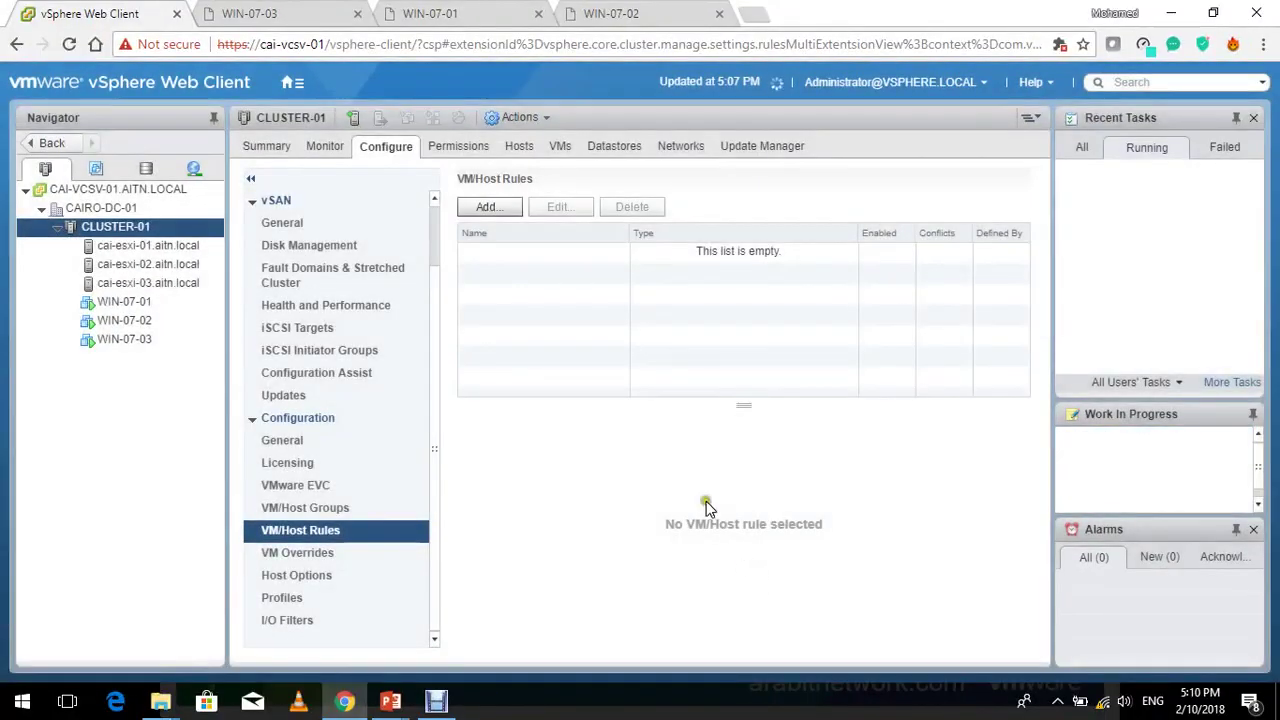
left_click(1145, 146)
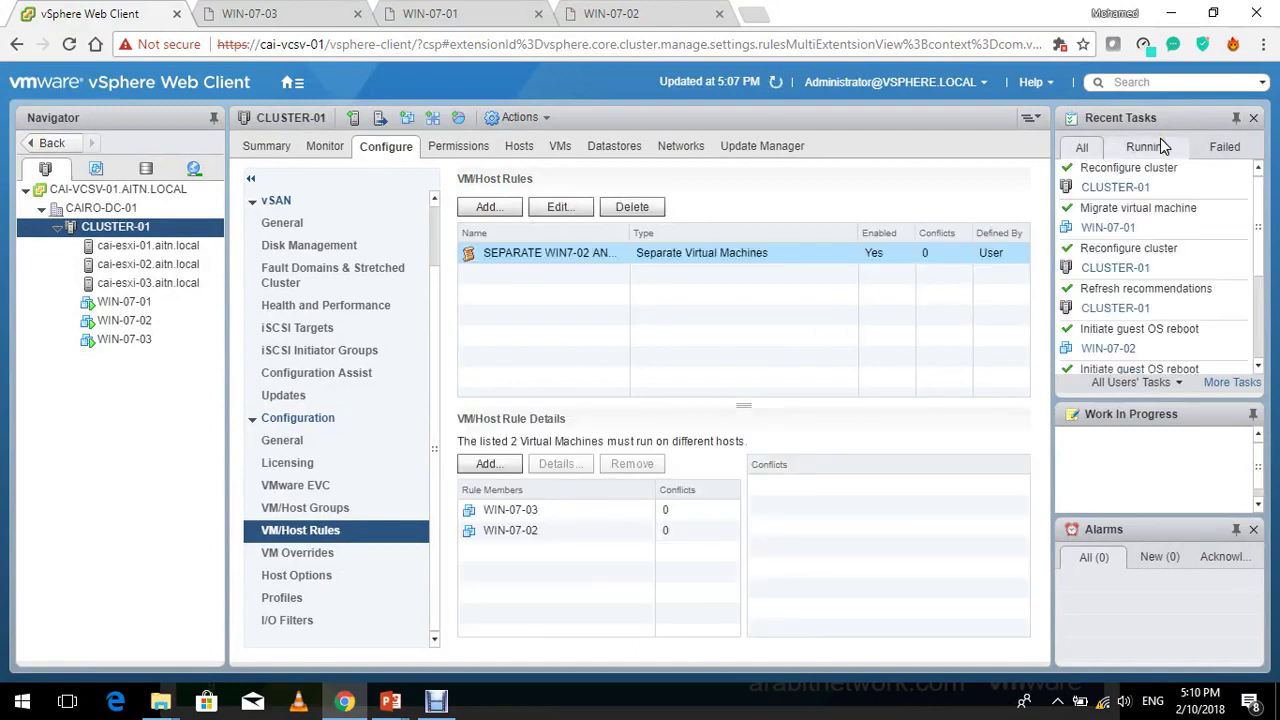
left_click(776, 85)
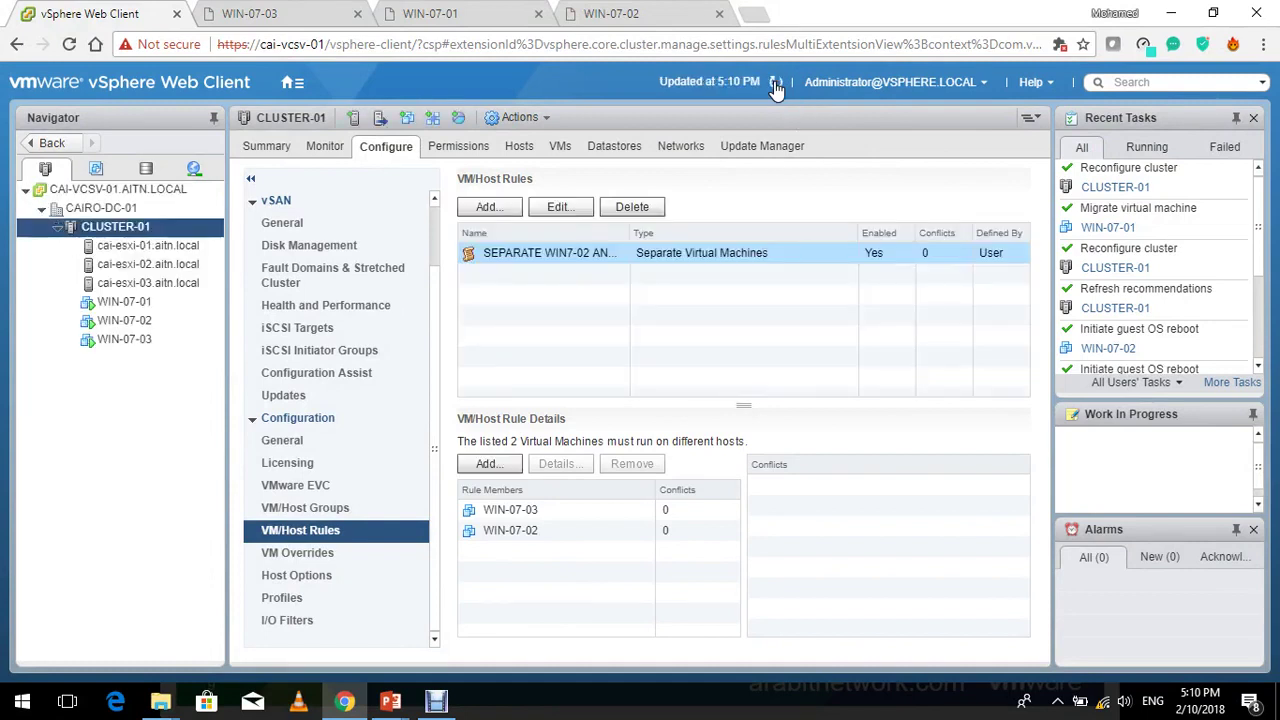
Step: Check the running and complete recent task lists for the migration triggered by the separation rule
left_click(1160, 148)
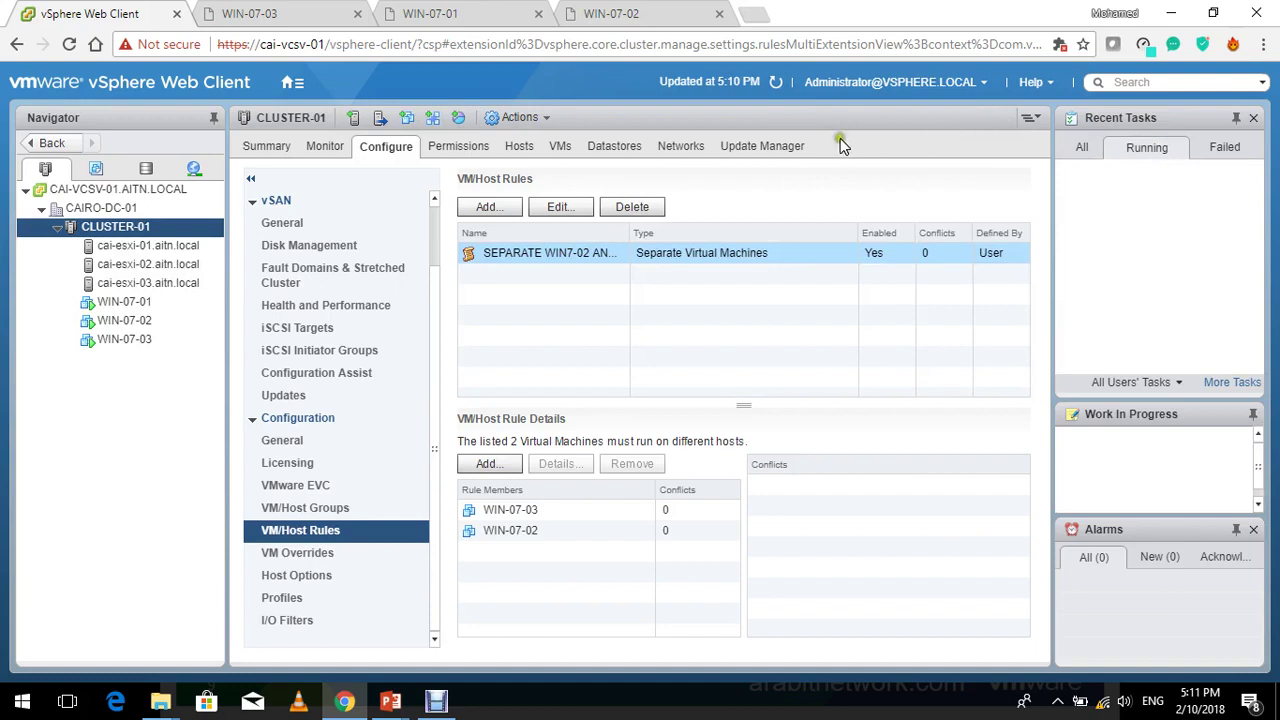
left_click(1083, 147)
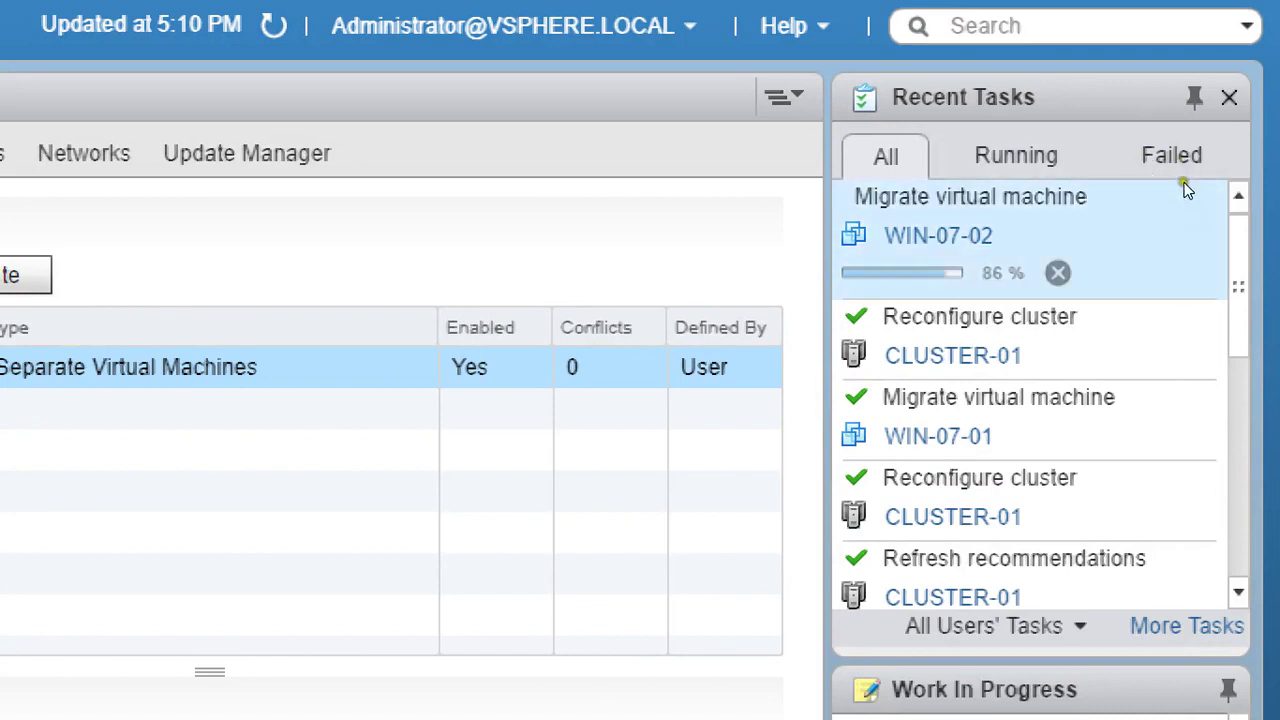
left_click(1097, 151)
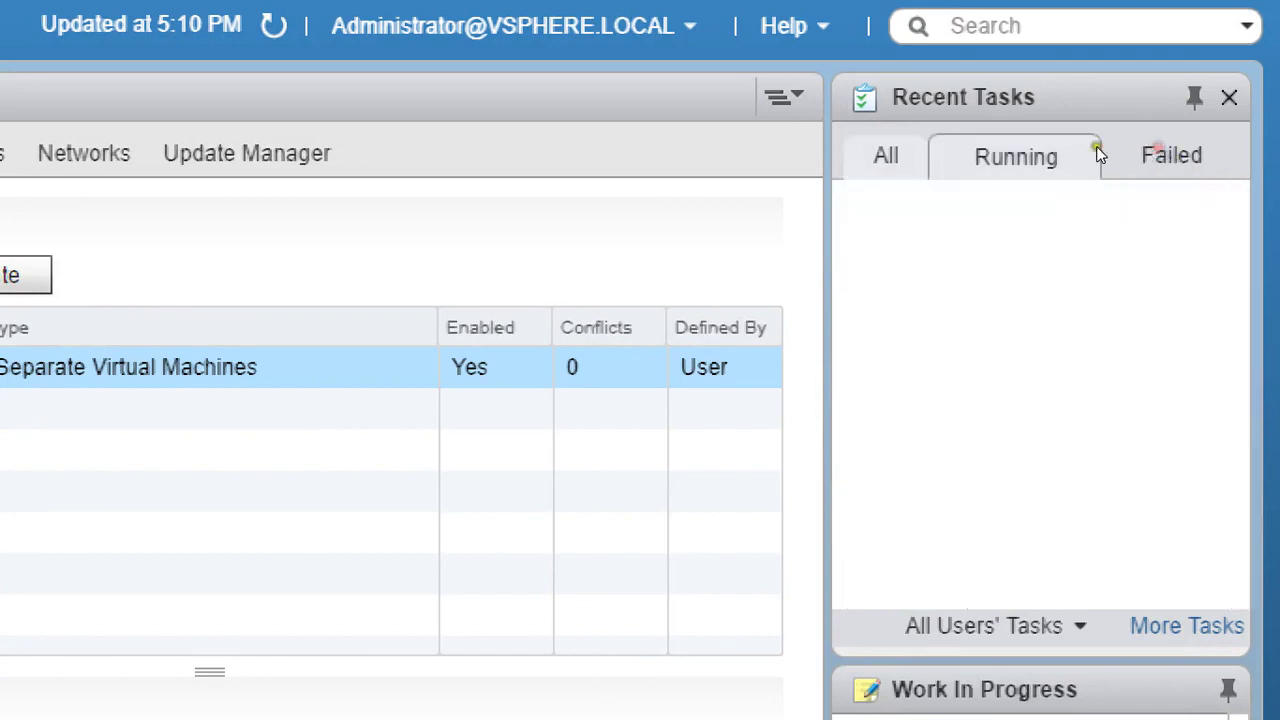
left_click(1086, 149)
left_click(1200, 185)
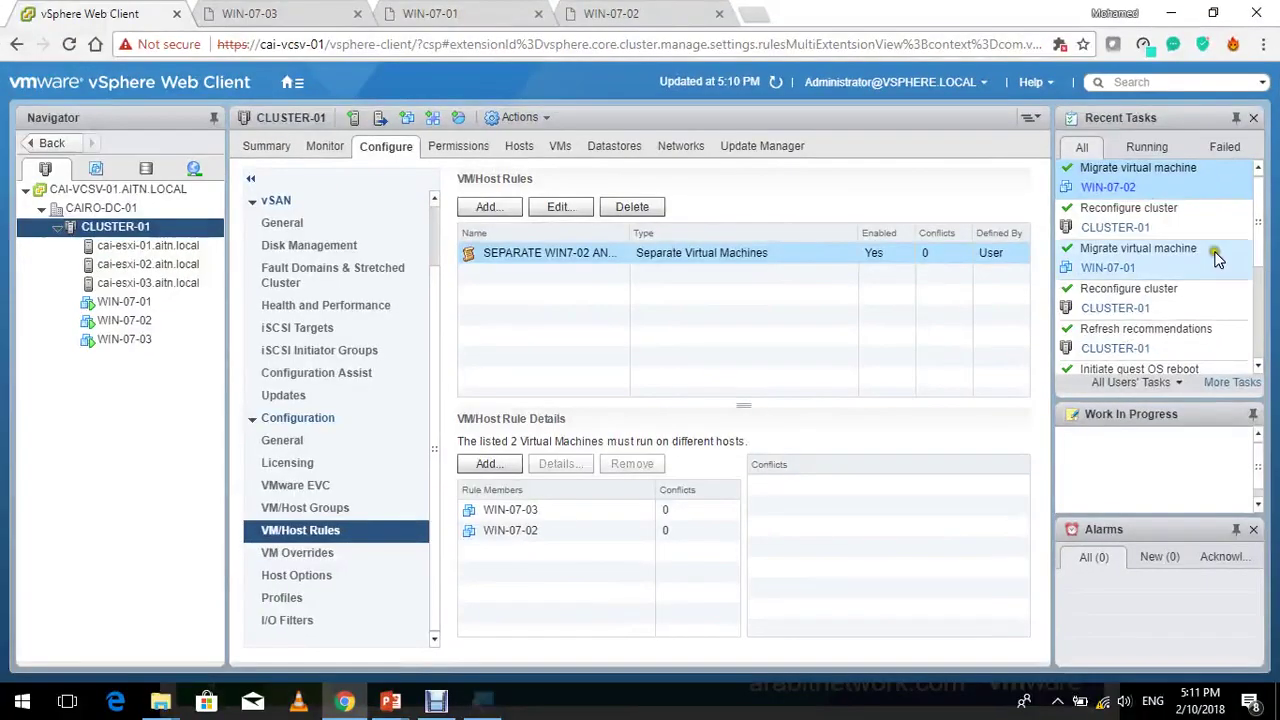
Step: Review the virtual machines on cai-esxi-01, cai-esxi-02 and cai-esxi-03 to check which host runs each one
left_click(191, 246)
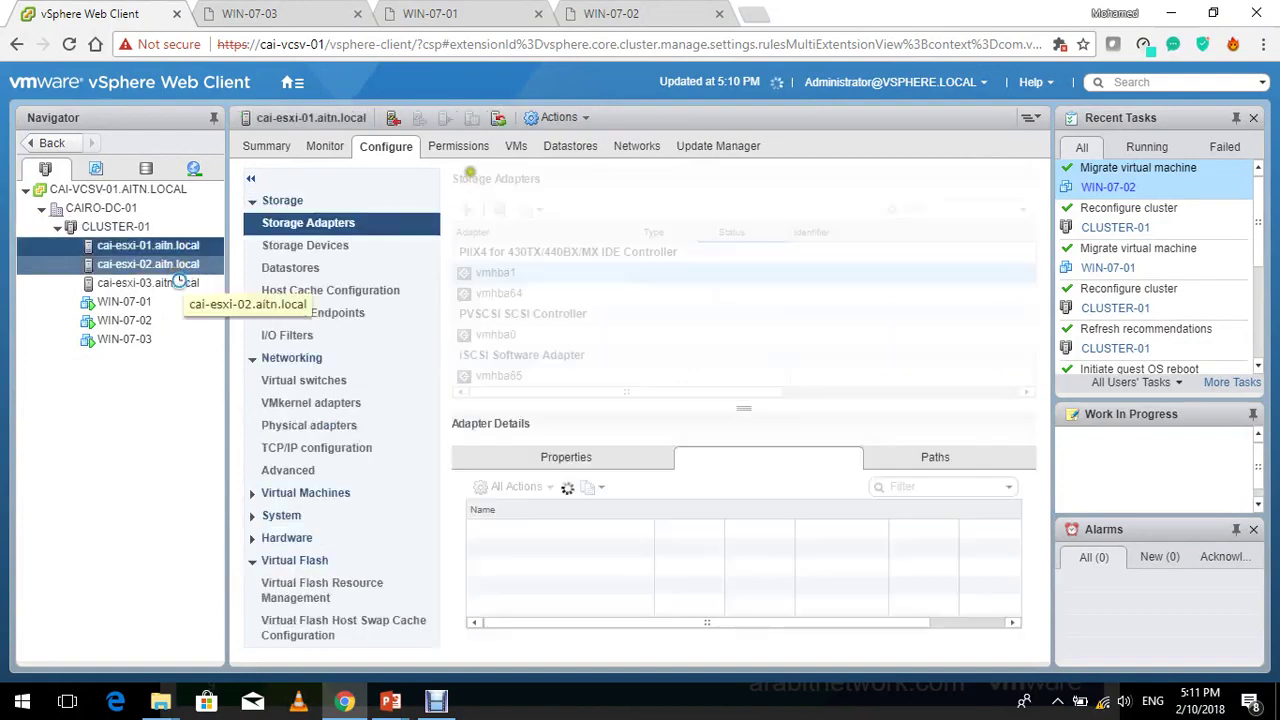
left_click(516, 147)
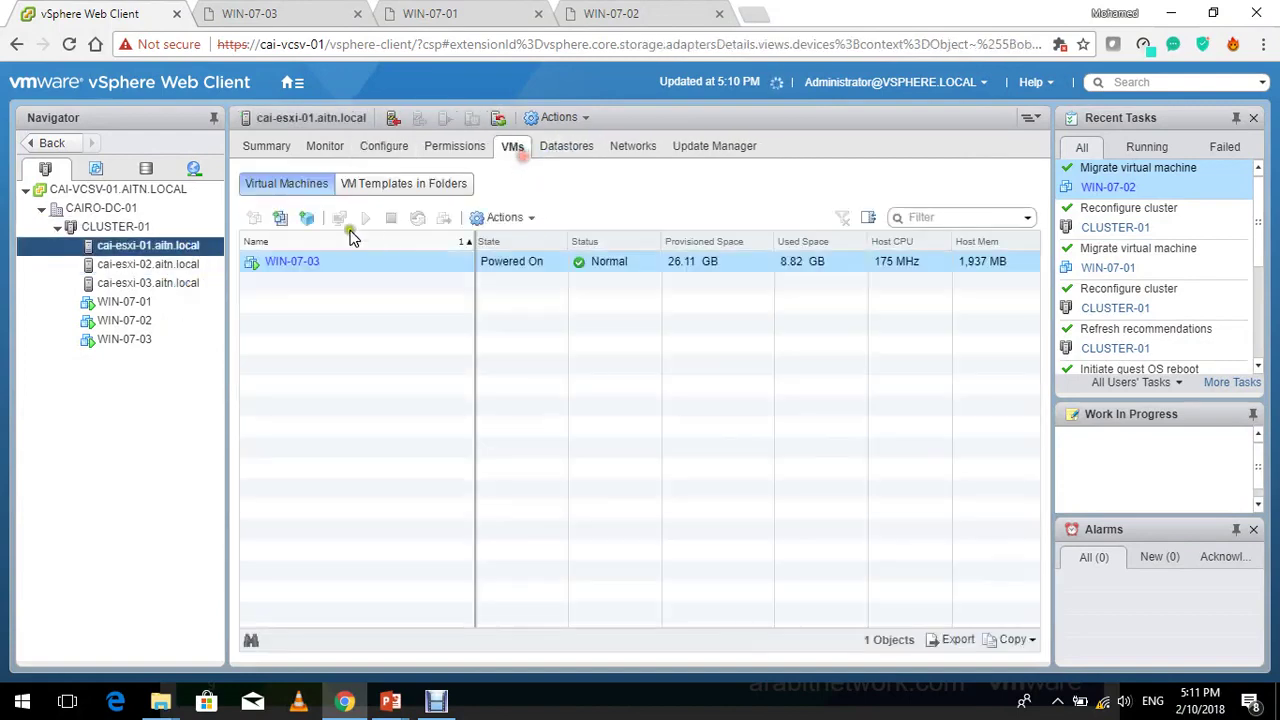
left_click(198, 266)
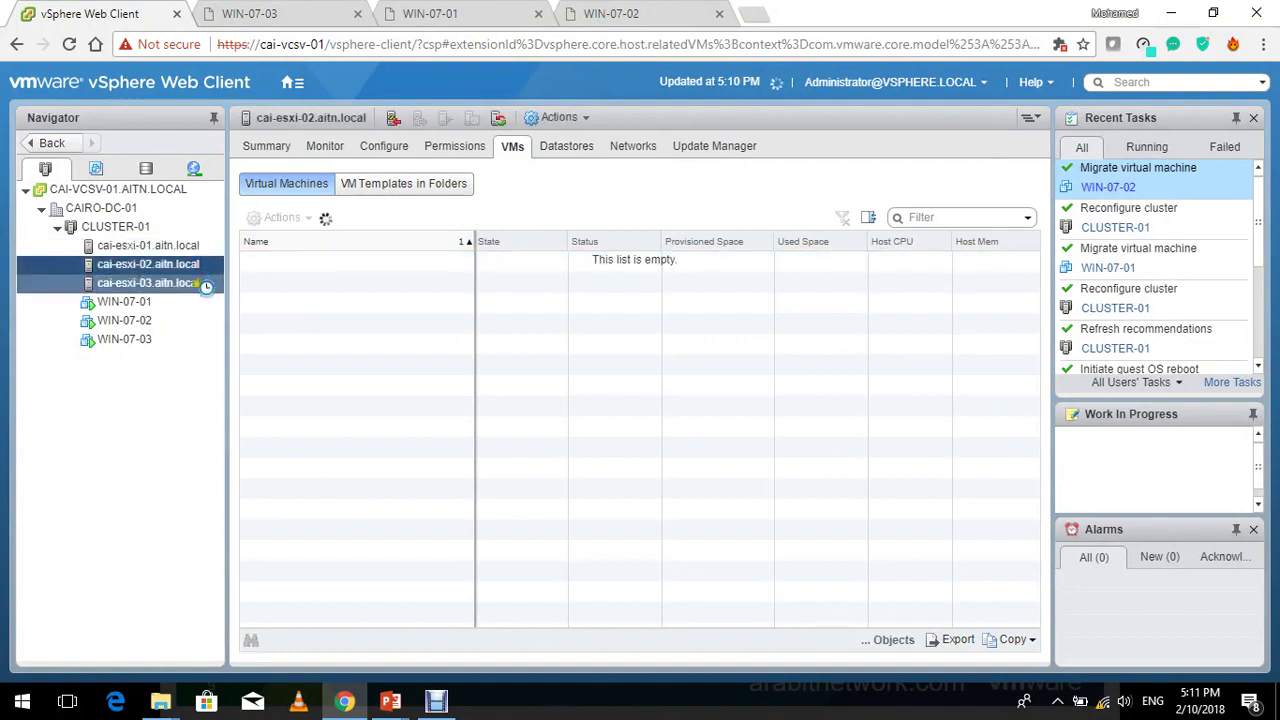
left_click(190, 285)
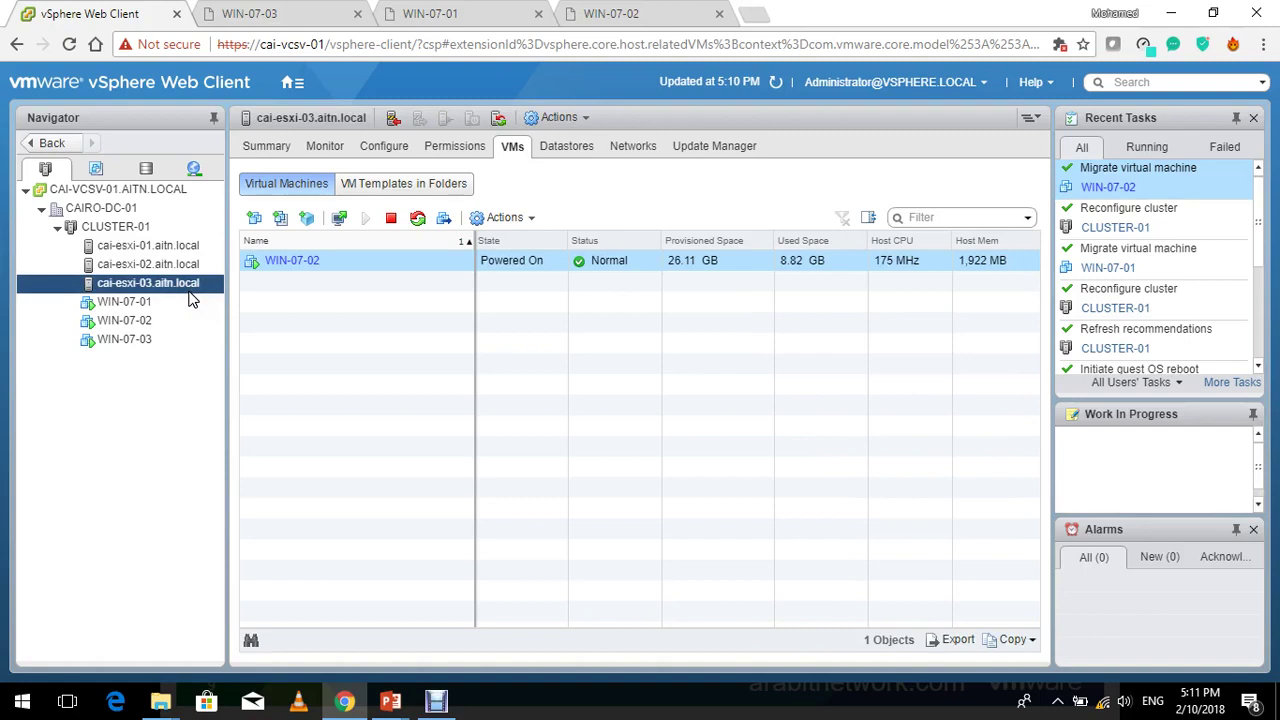
Step: Open the VM Overrides configuration of CLUSTER-01 and start adding a new override
left_click(153, 225)
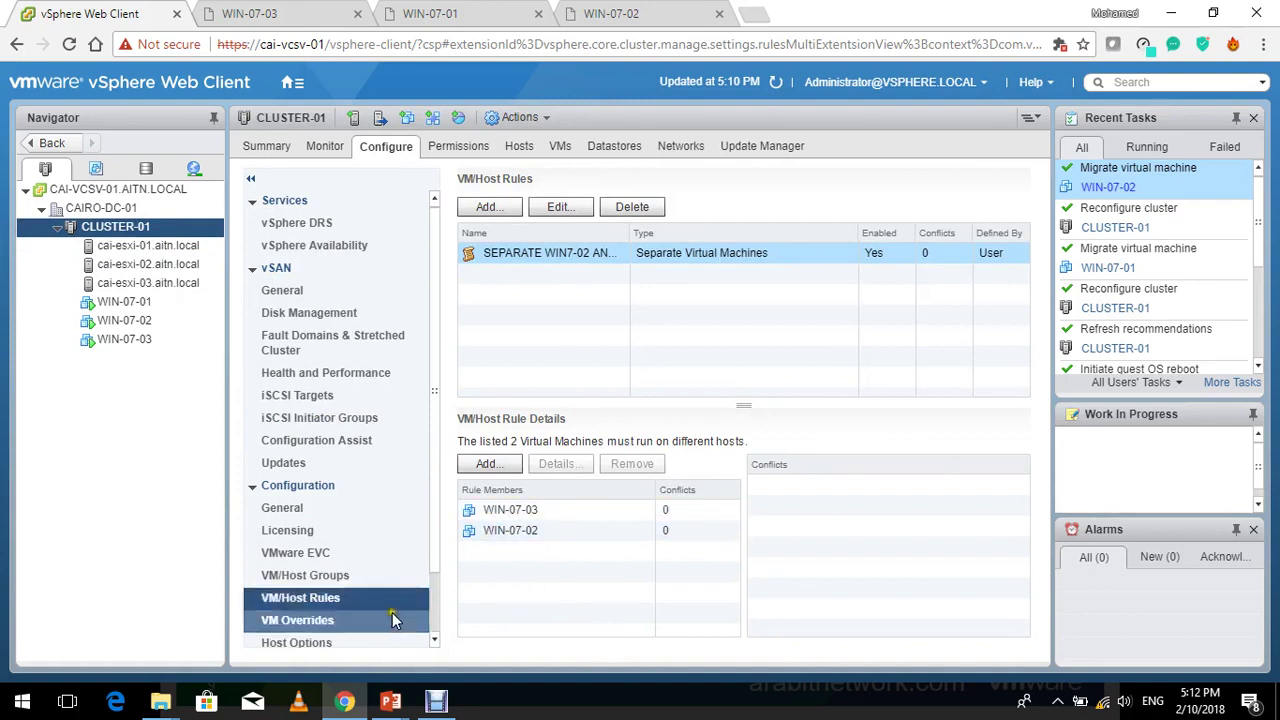
left_click(333, 621)
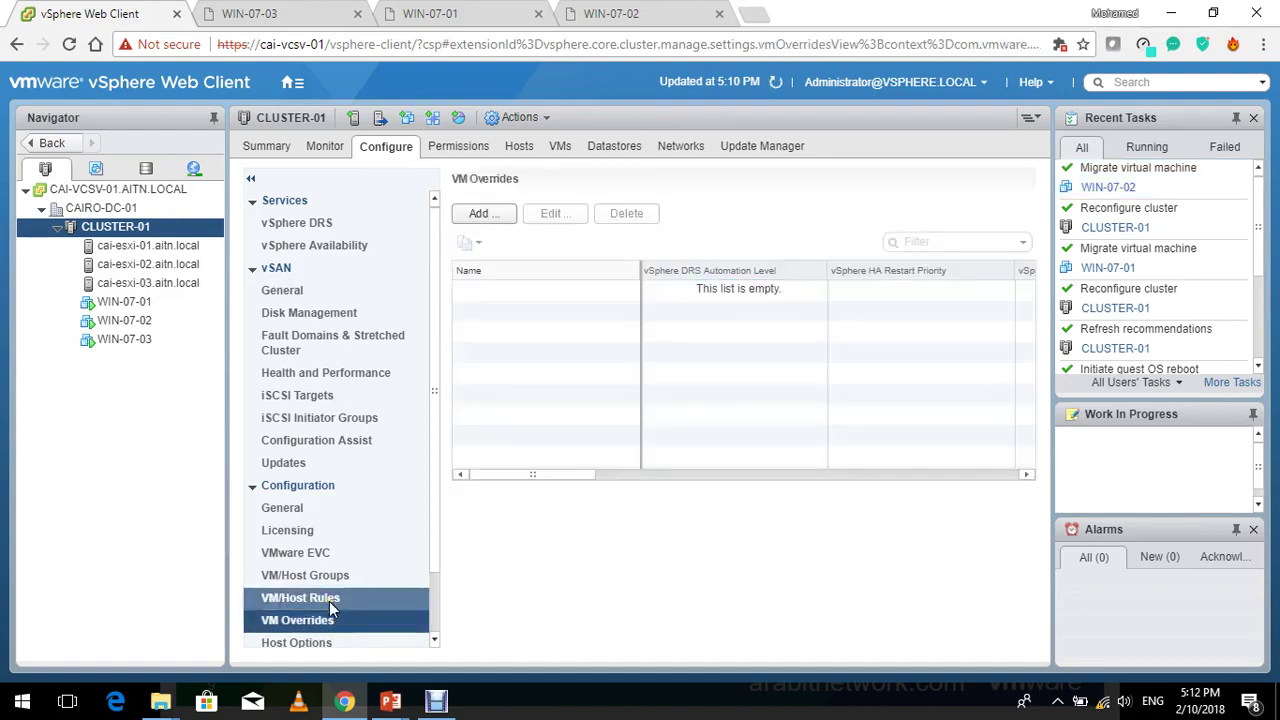
left_click(493, 214)
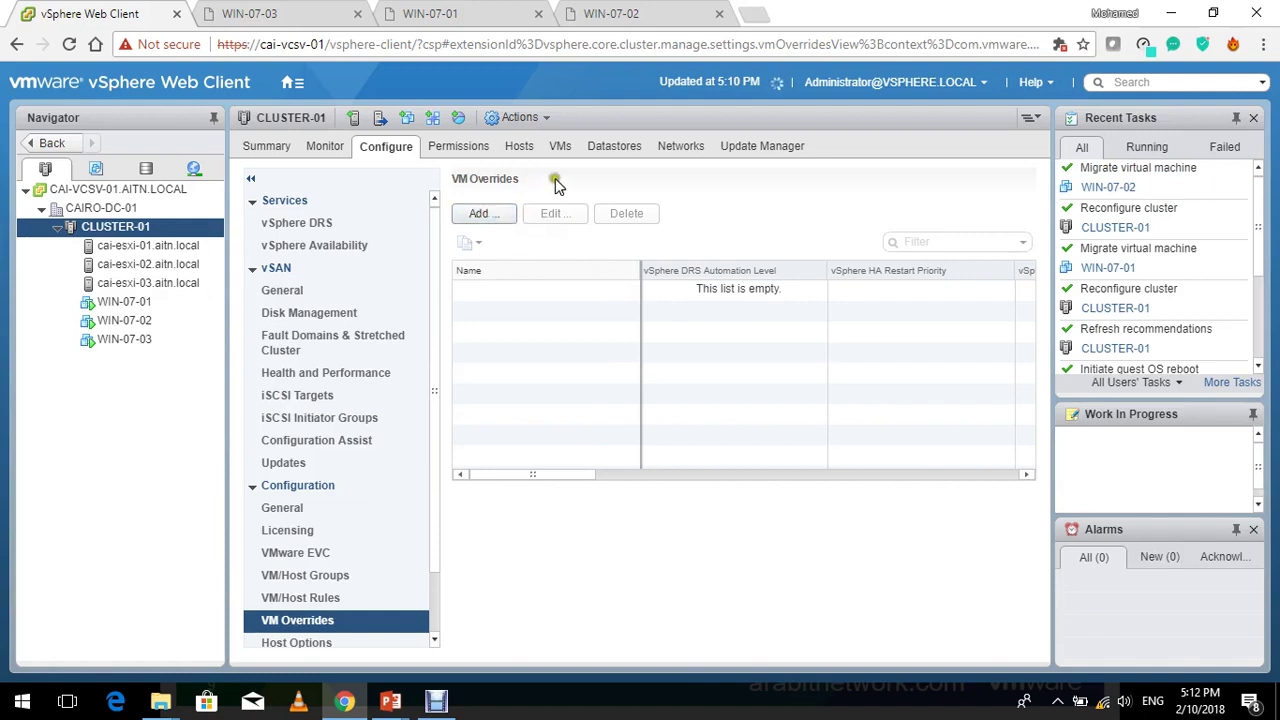
left_click(478, 216)
left_click(578, 212)
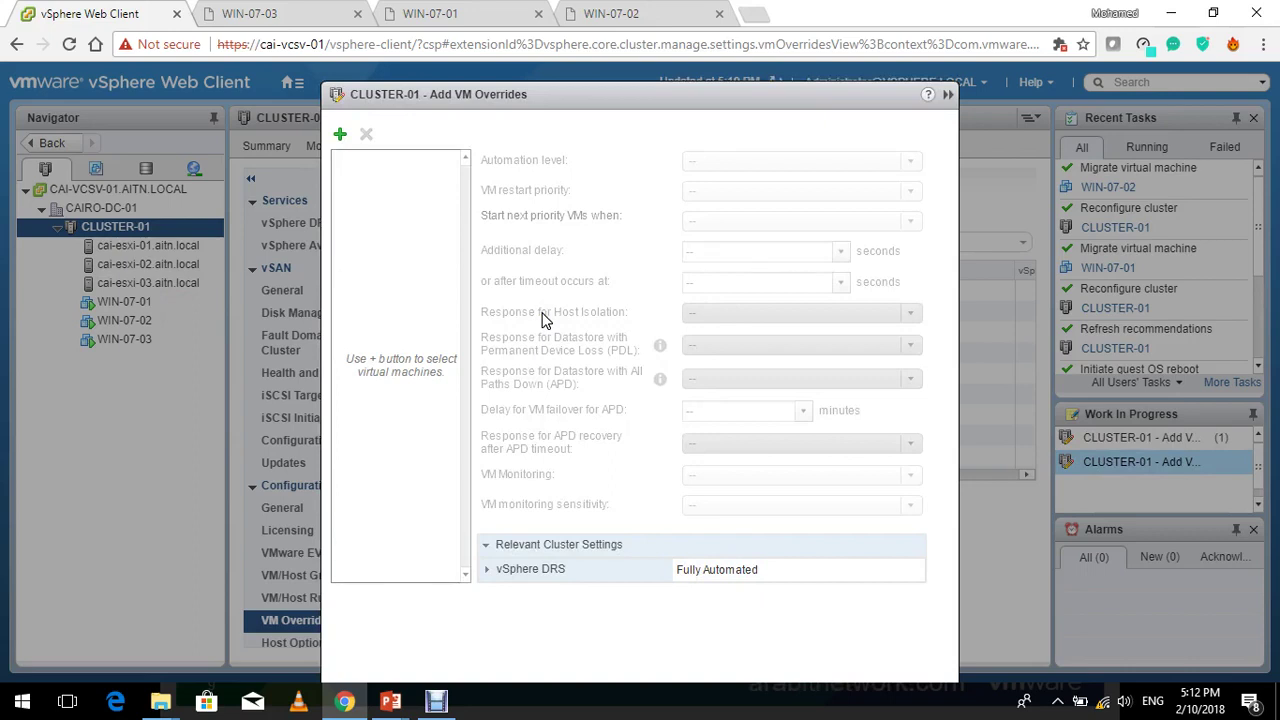
Step: Add WIN-07-01 to the VM override and set its automation level to Disabled
left_click(340, 136)
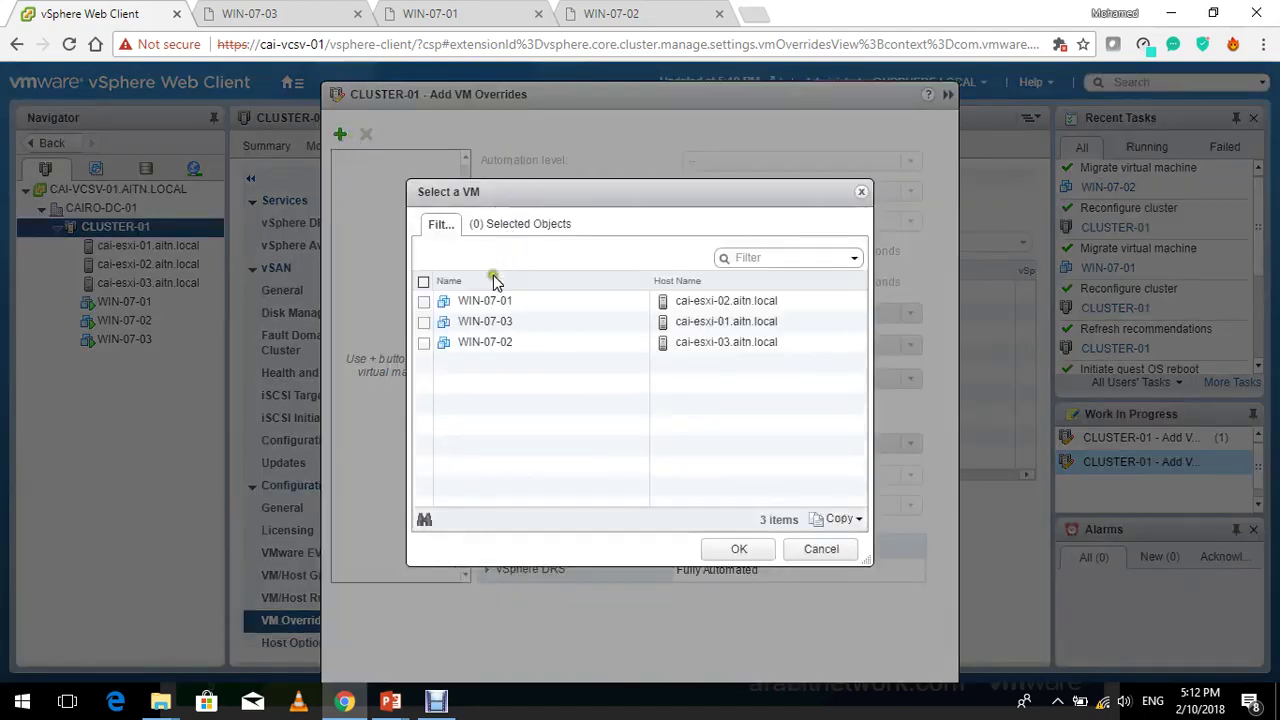
left_click(424, 301)
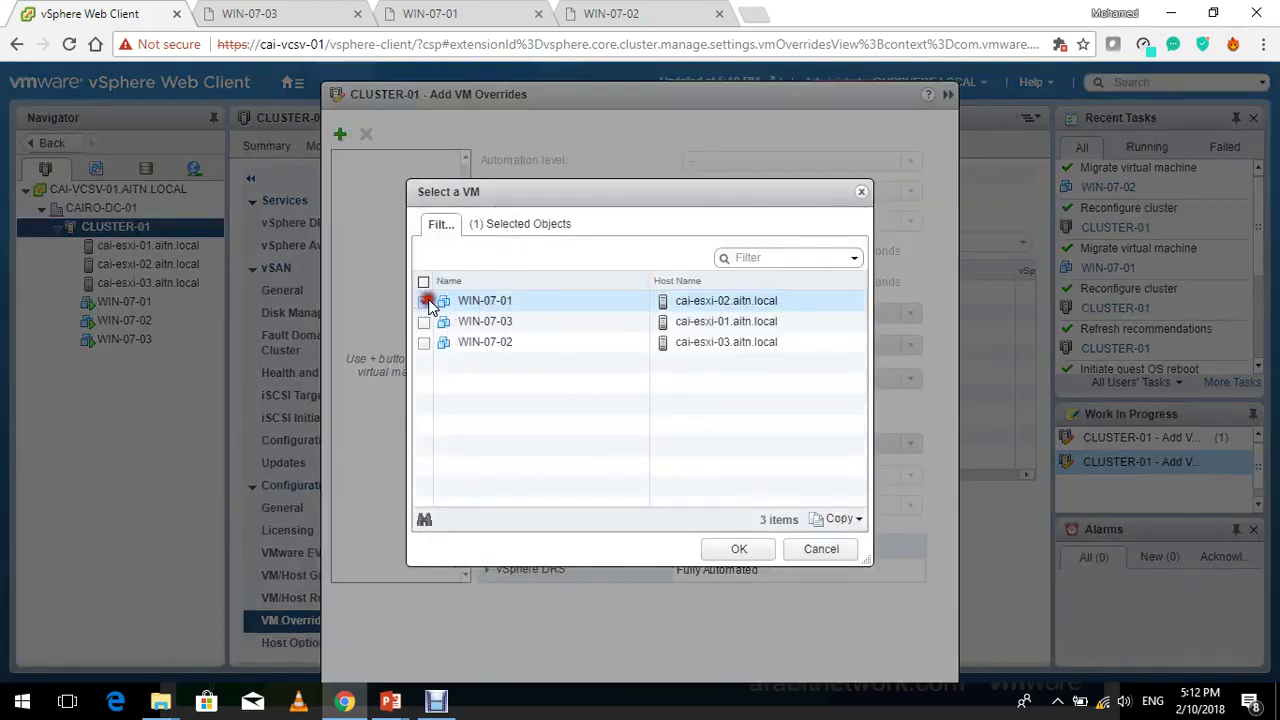
left_click(740, 550)
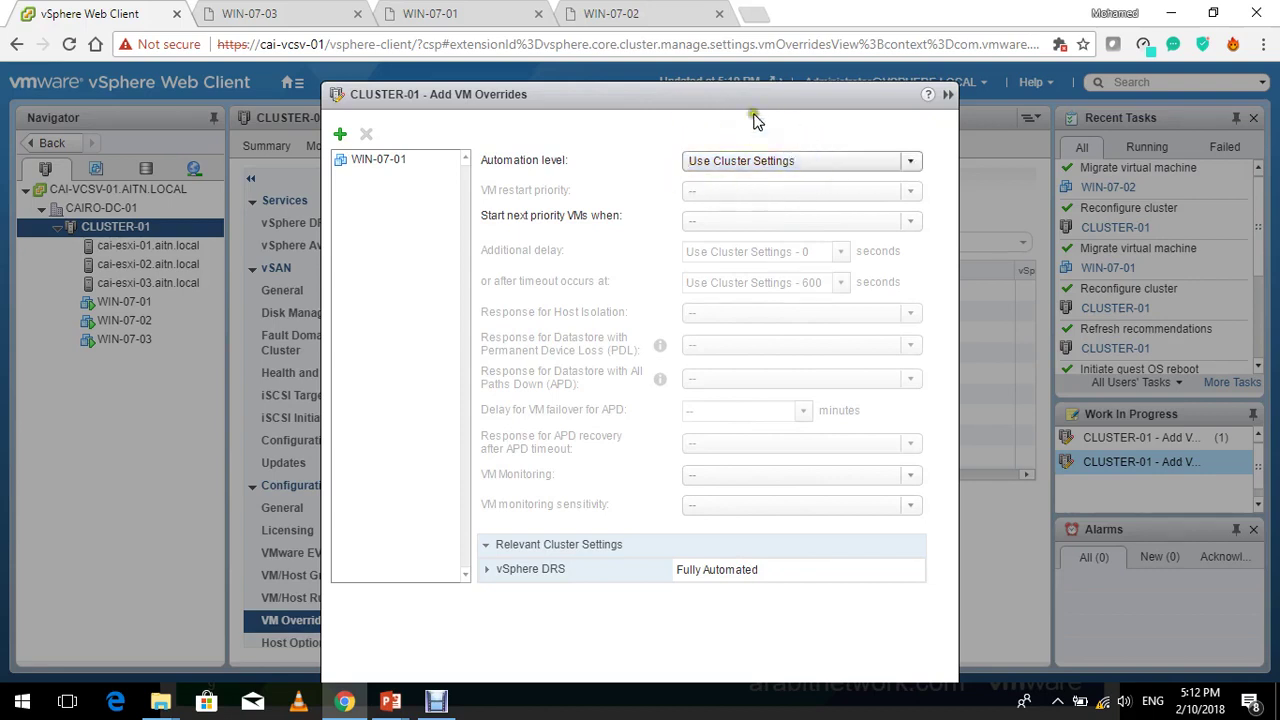
left_click(857, 160)
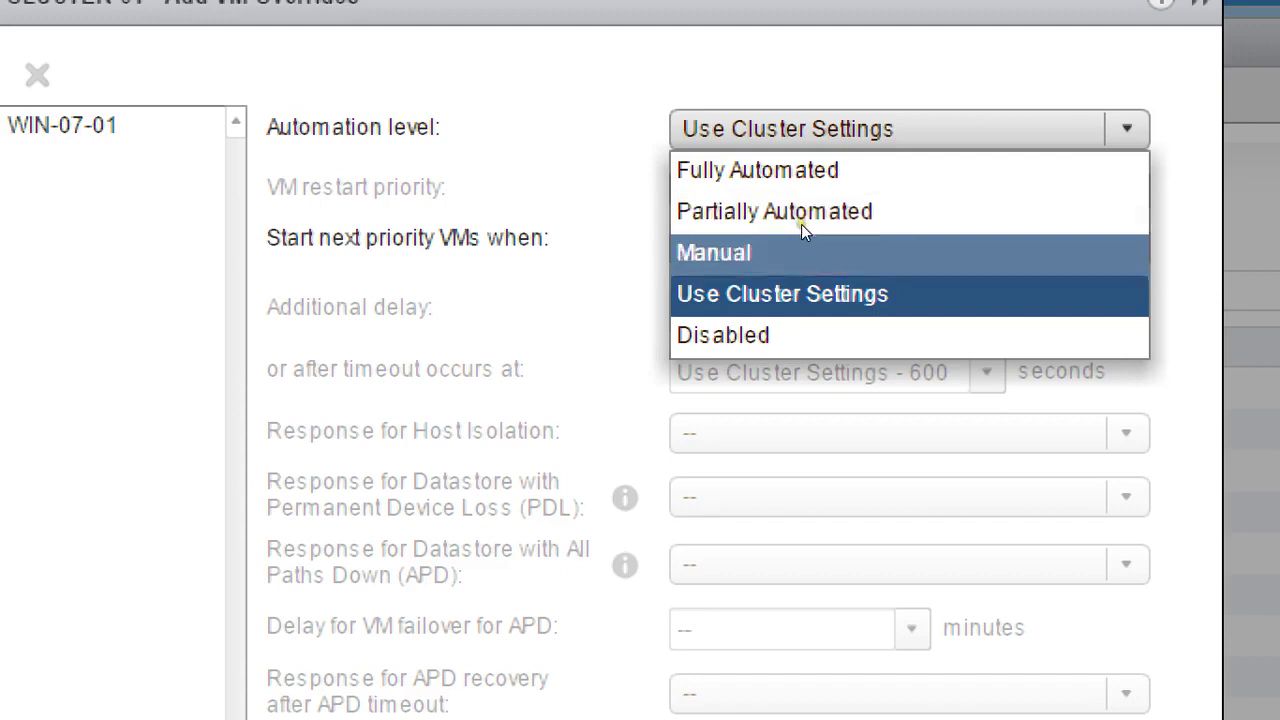
left_click(757, 265)
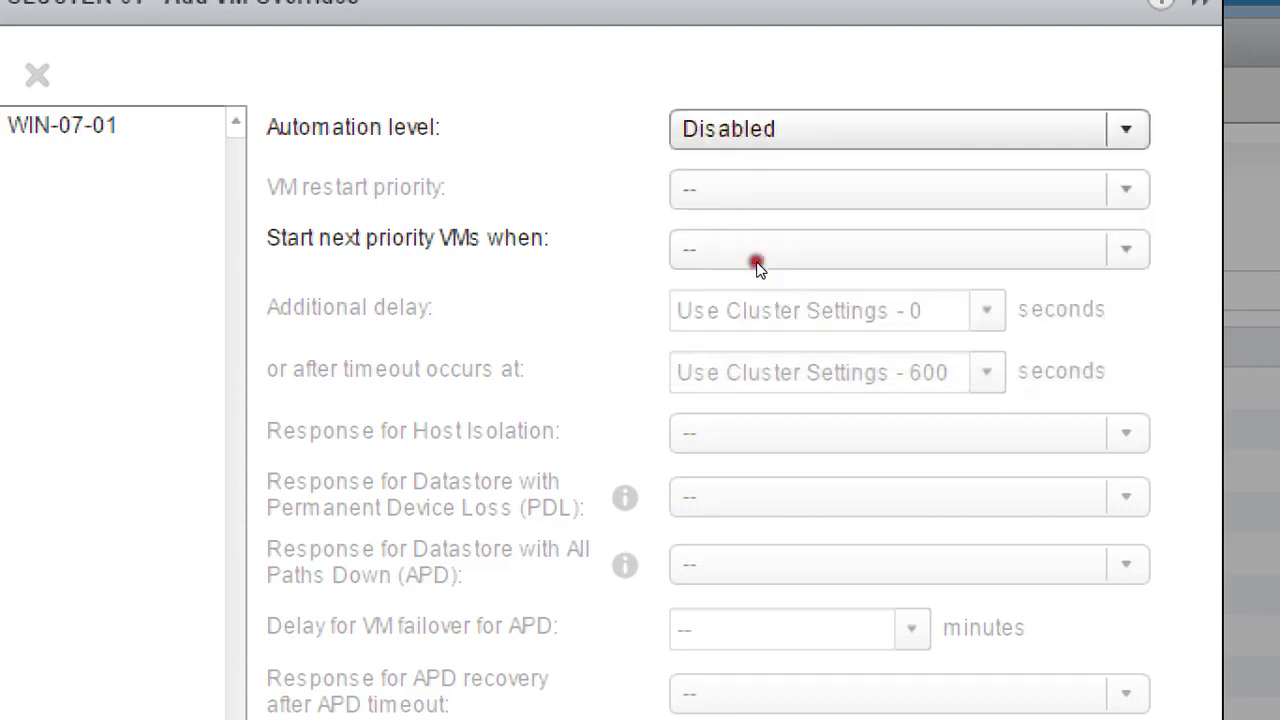